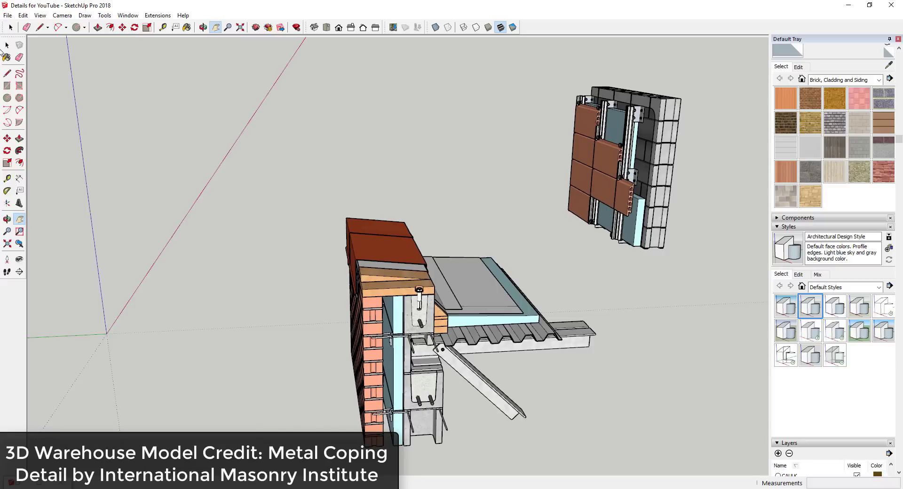
Review the Metal Coping Detail model's page in 3D Warehouse, including its description and related models, and close it.
left_click(8, 15)
mouse_move(51, 132)
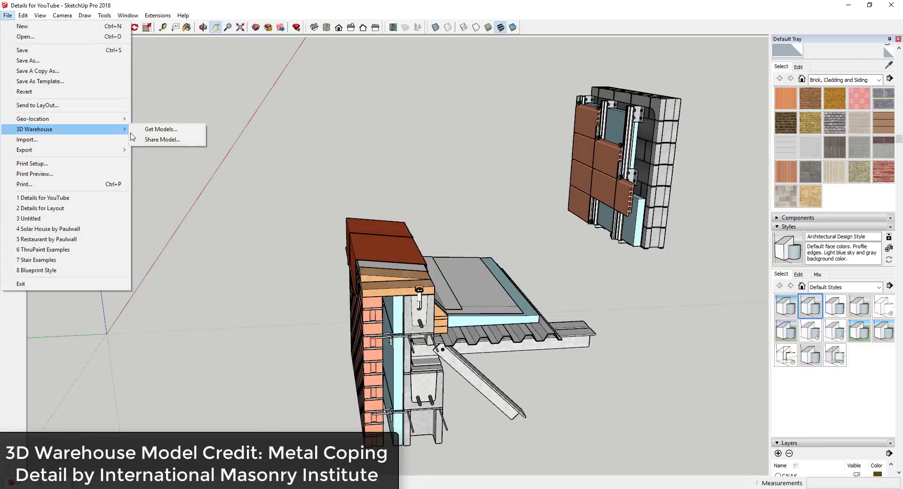
left_click(143, 134)
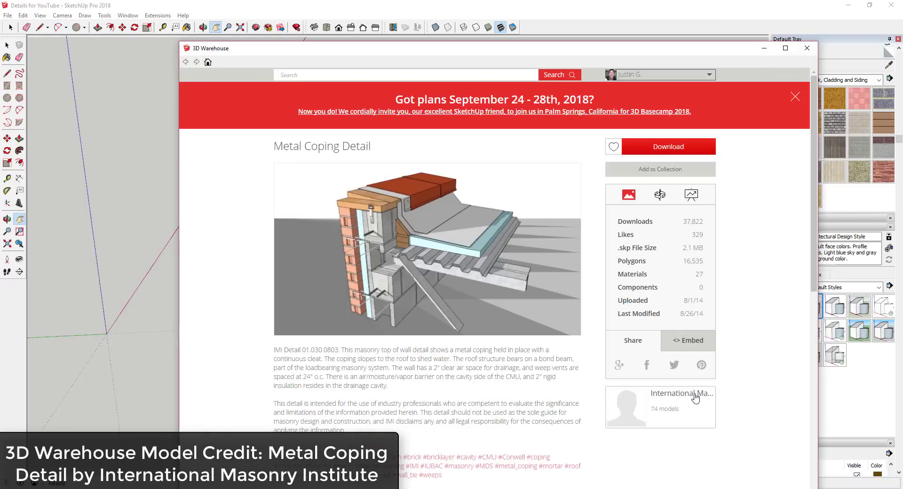
scroll(584, 299, "down", 4)
scroll(586, 300, "up", 3)
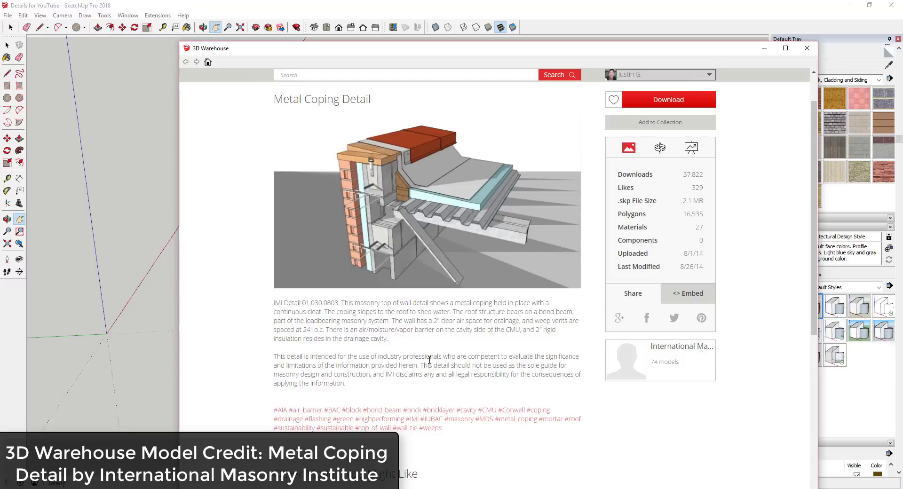
scroll(437, 354, "down", 5)
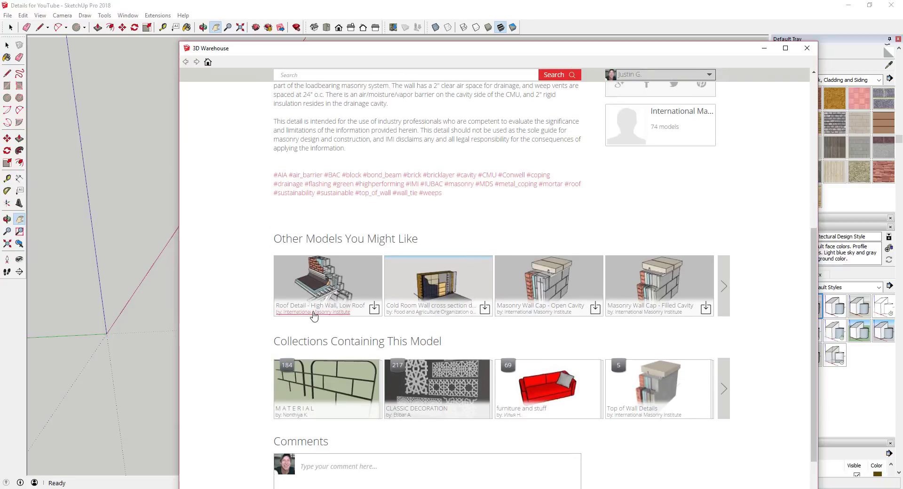
scroll(322, 317, "up", 5)
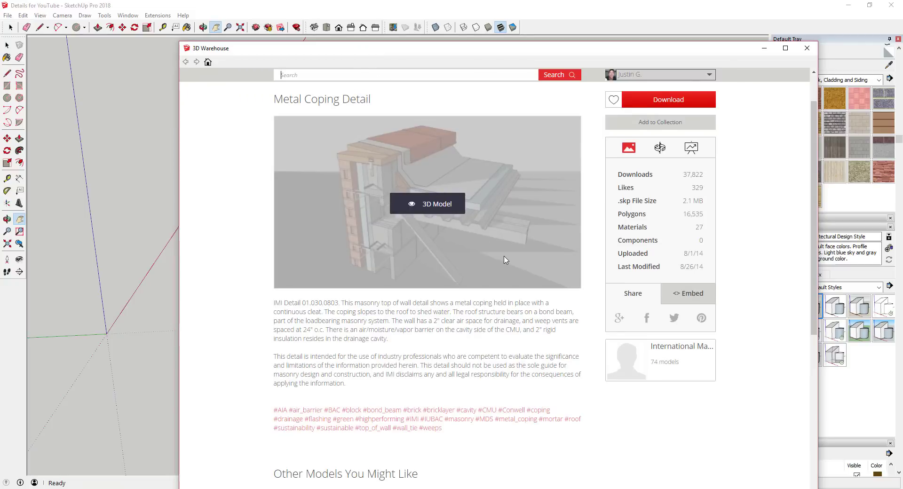
left_click(807, 48)
Examine the cut wall section of the metal coping model and the bolted end of its diagonal steel brace.
middle_click_drag(531, 251, 458, 220)
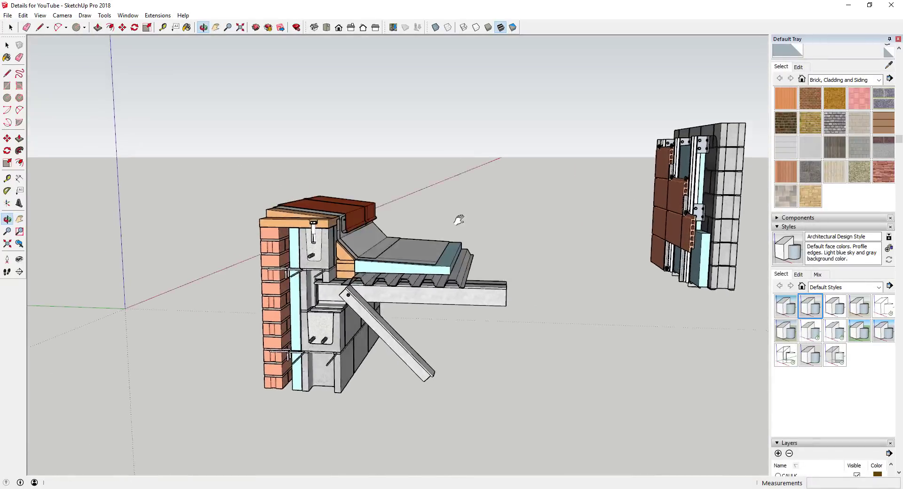
scroll(458, 220, "down", 3)
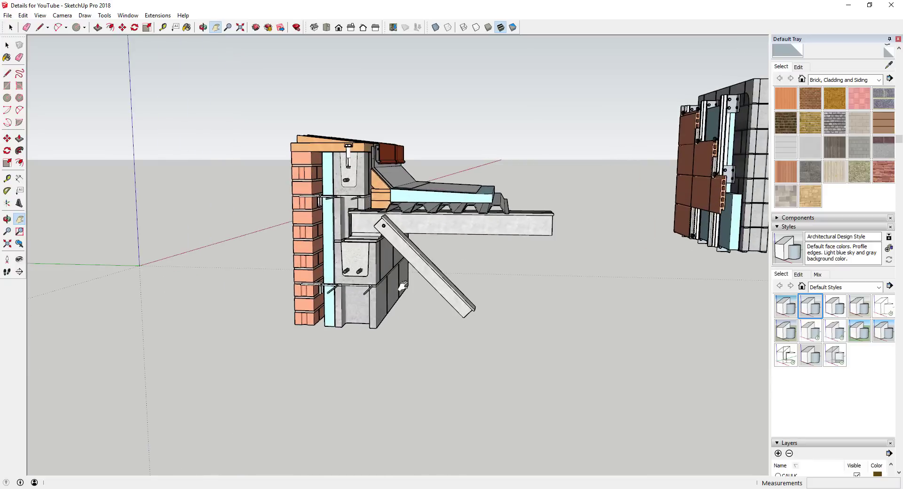
scroll(408, 303, "up", 2)
middle_click_drag(402, 218, 444, 219)
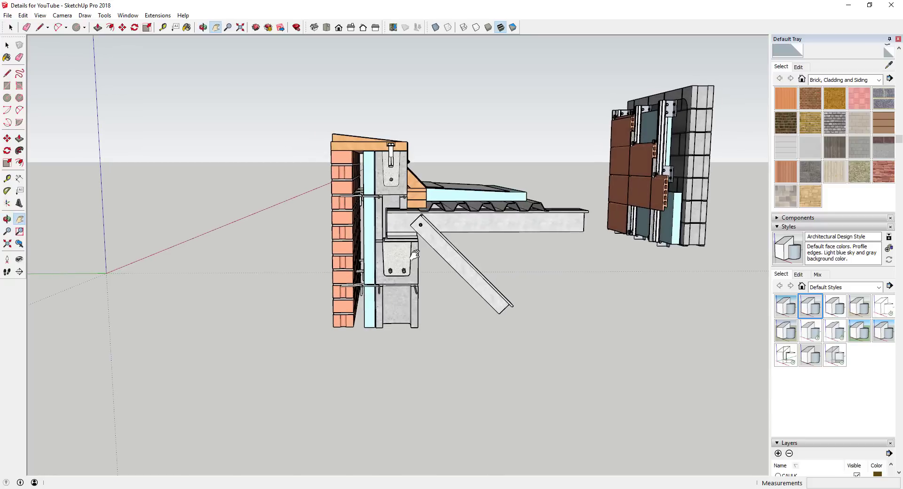
scroll(416, 257, "up", 3)
middle_click_drag(416, 257, 521, 245)
scroll(485, 217, "up", 5)
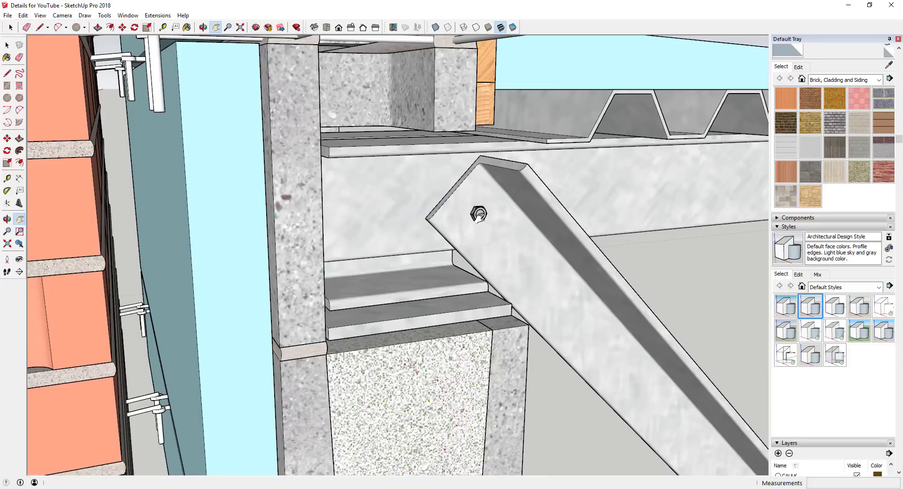
scroll(479, 214, "down", 8)
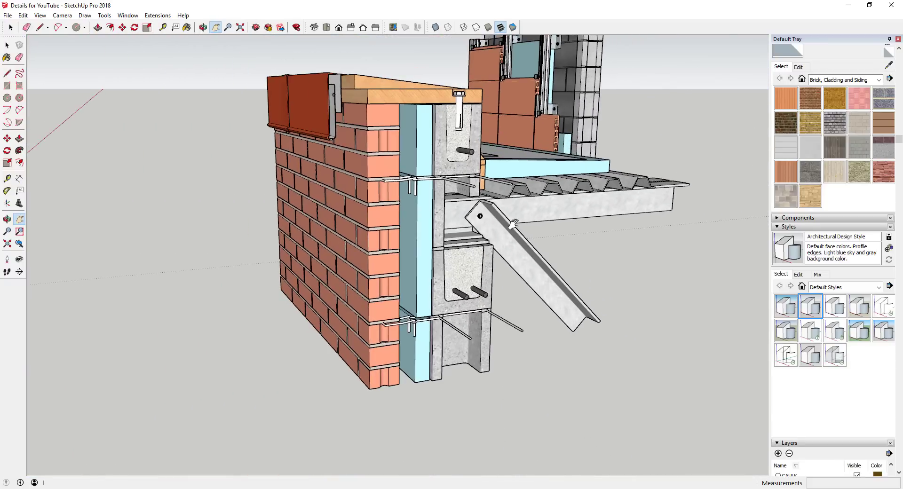
mouse_move(514, 224)
middle_mouse_down()
mouse_move(520, 232)
mouse_move(508, 222)
middle_mouse_up()
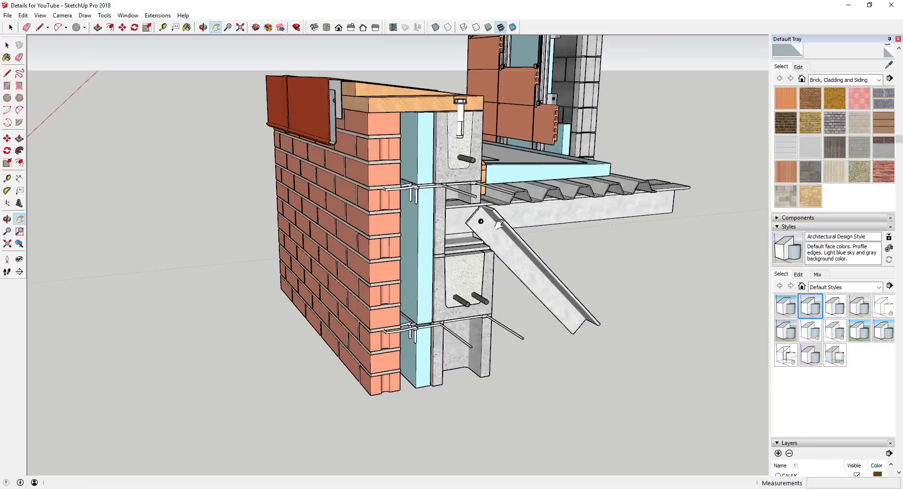
scroll(516, 209, "down", 3)
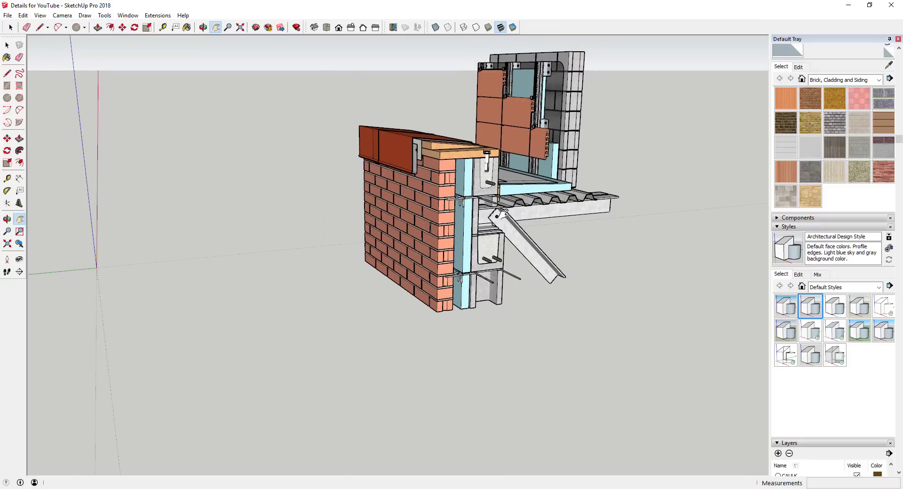
Examine how the corrugated roof deck and steel beam meet the block wall, from both the roof side and the brick side.
middle_click_drag(631, 197, 446, 207)
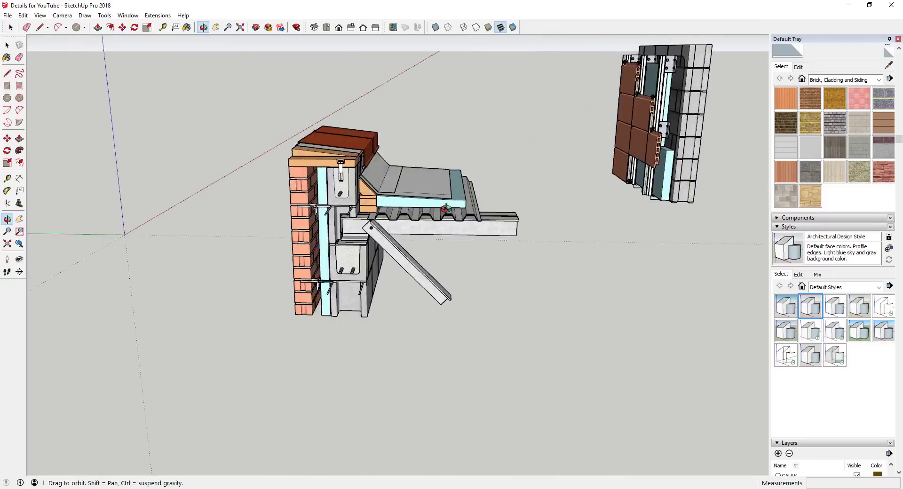
scroll(446, 207, "up", 10)
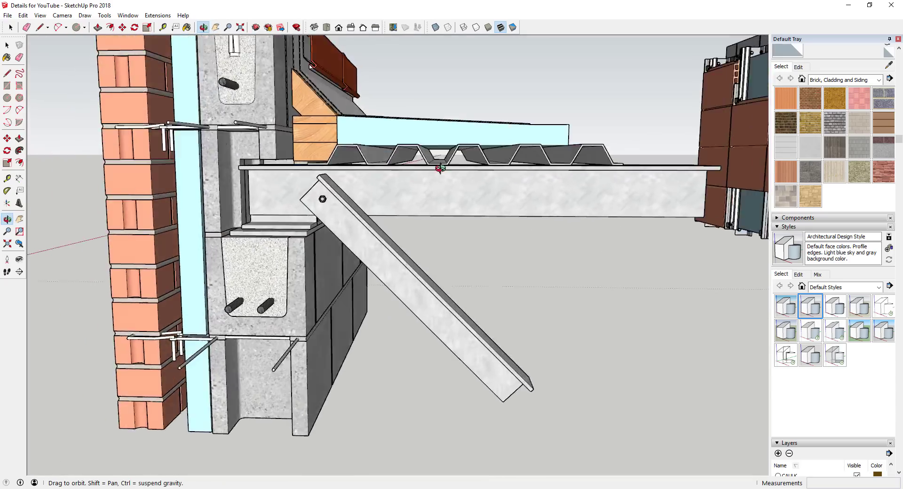
middle_click_drag(440, 168, 530, 200)
scroll(525, 206, "down", 3)
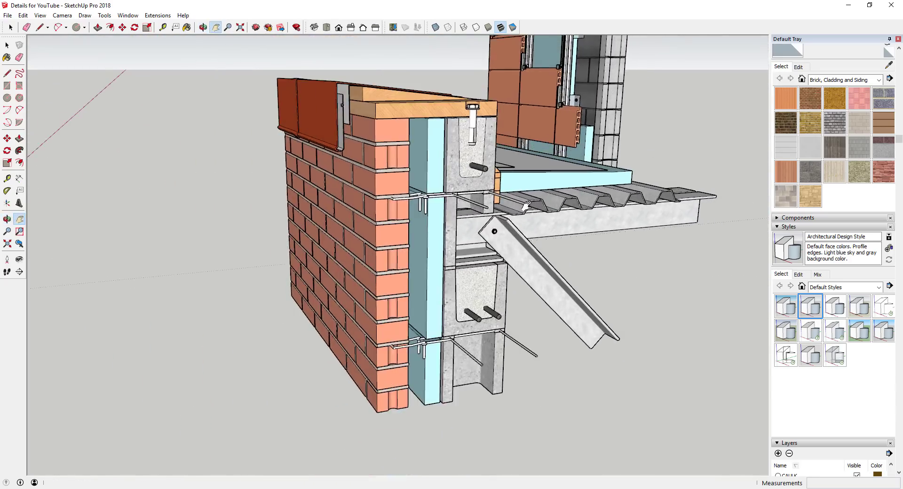
scroll(525, 206, "down", 2)
scroll(485, 222, "down", 3)
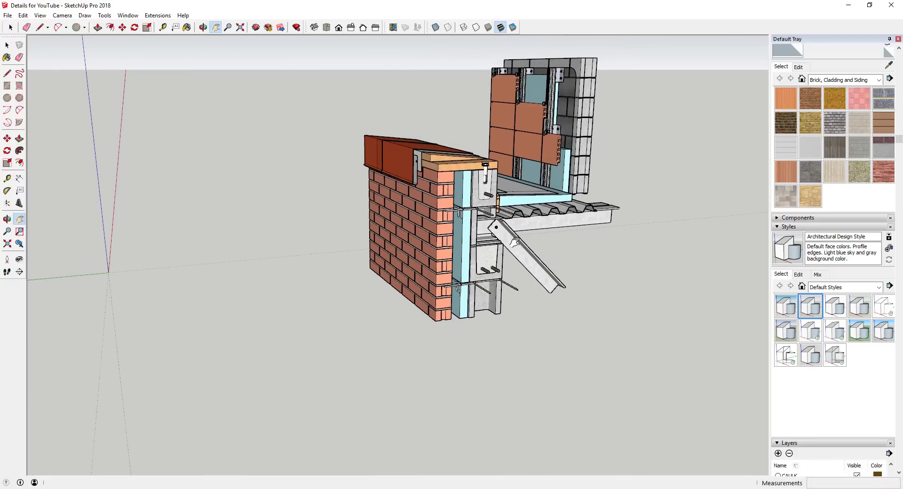
scroll(499, 233, "down", 2)
scroll(494, 221, "up", 3)
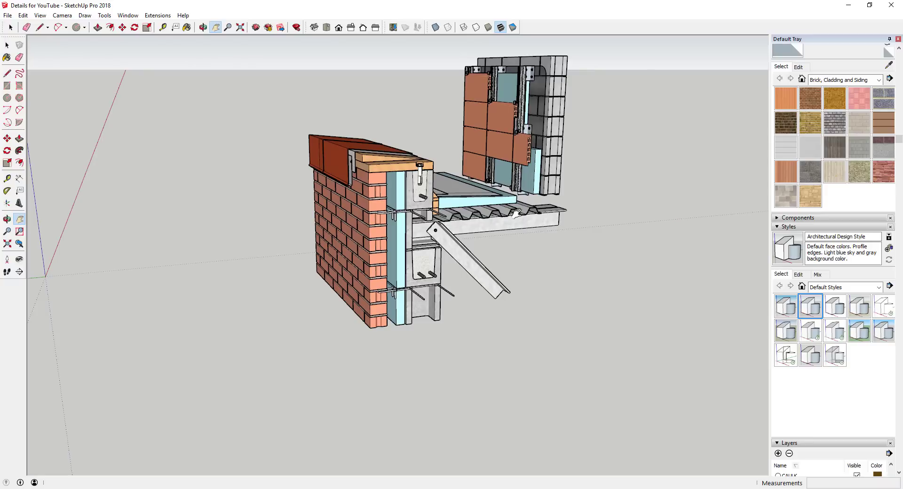
Examine the coping model's end section nearly straight on, covering the brick, insulation, block and roof layers.
middle_click_drag(505, 207, 332, 180)
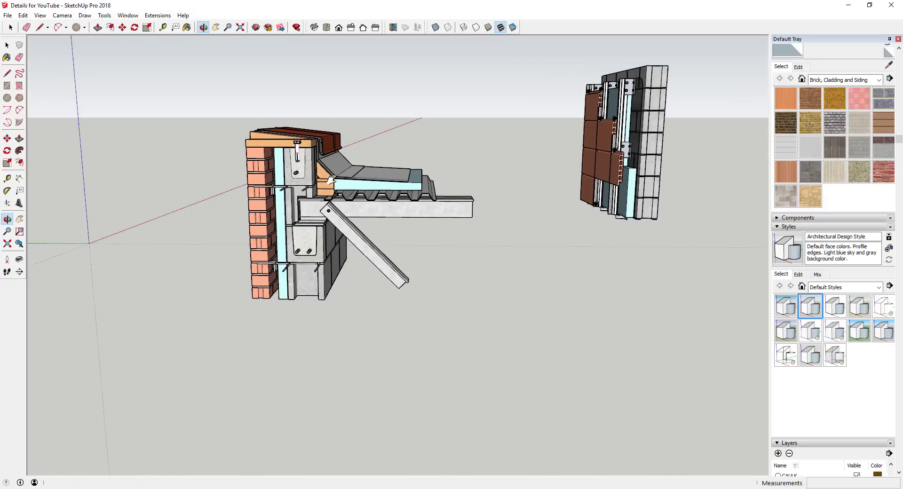
scroll(332, 180, "up", 2)
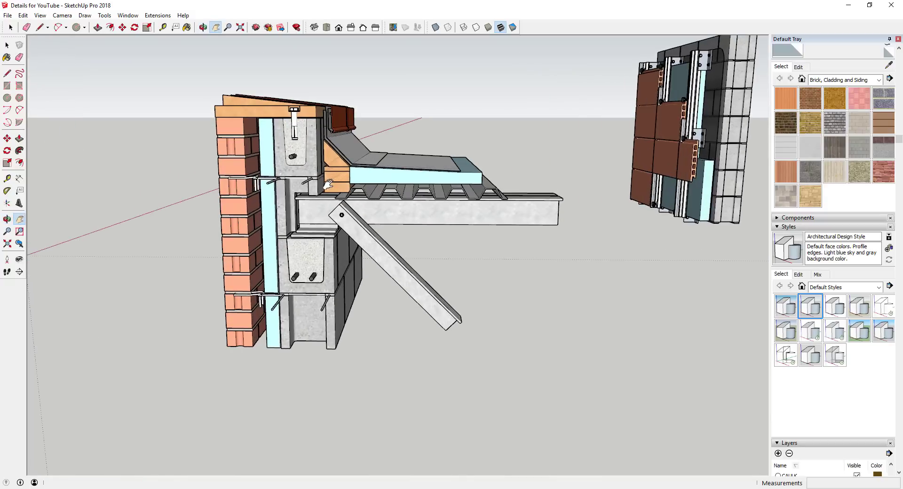
scroll(462, 198, "down", 4)
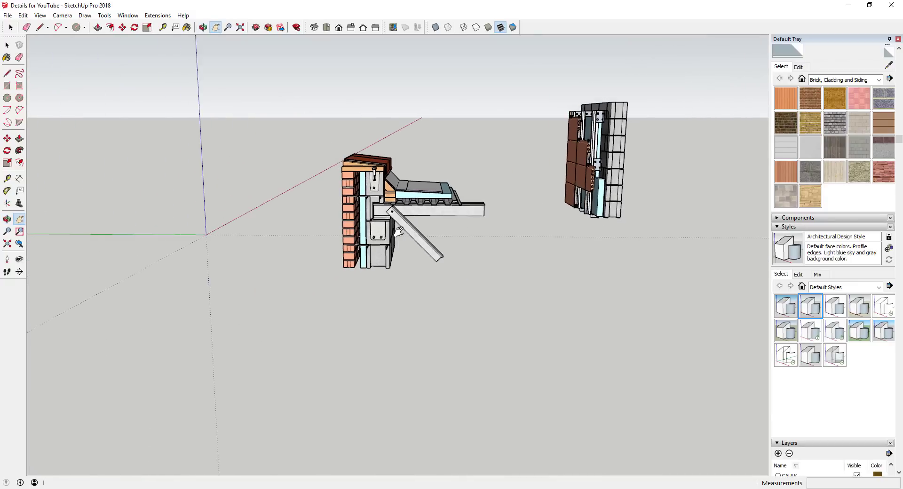
scroll(390, 225, "up", 2)
scroll(389, 225, "up", 2)
middle_click_drag(390, 225, 449, 211)
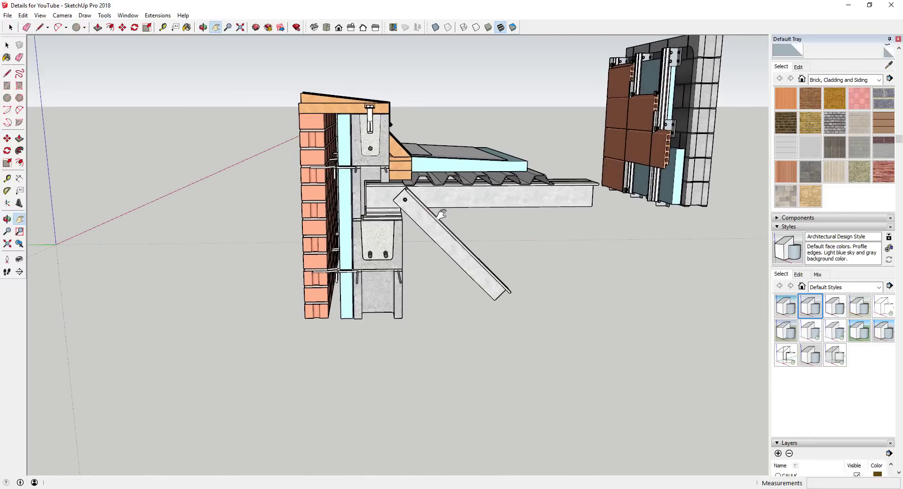
scroll(452, 194, "down", 3)
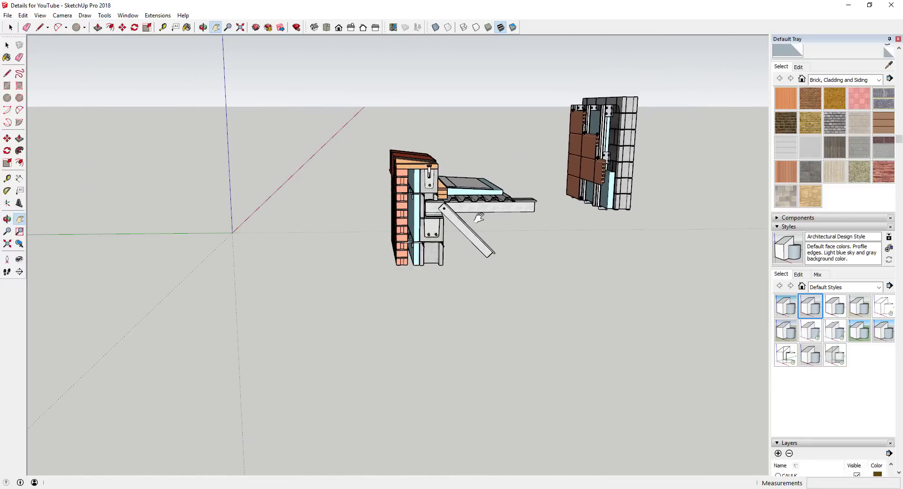
scroll(429, 192, "up", 3)
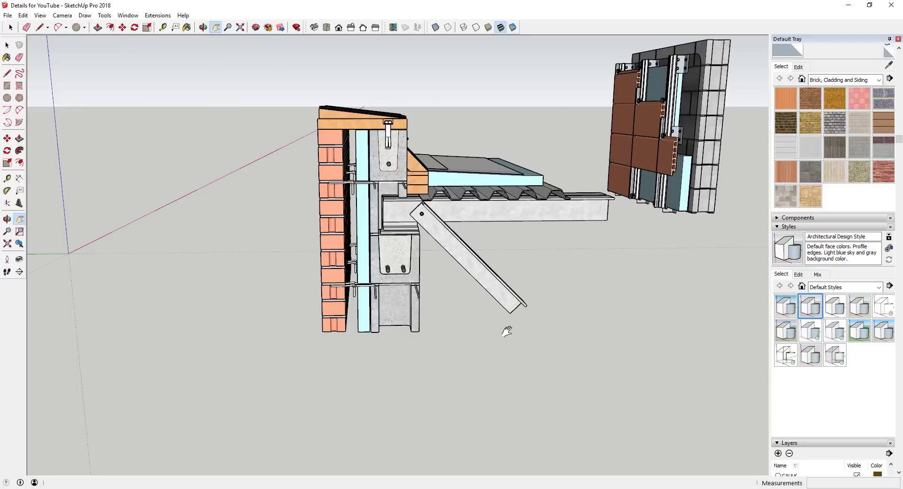
Inspect the coping, wood blocking, anchor bolt and roof membrane up close at the top of the wall.
middle_click_drag(426, 245, 360, 251)
scroll(343, 157, "up", 3)
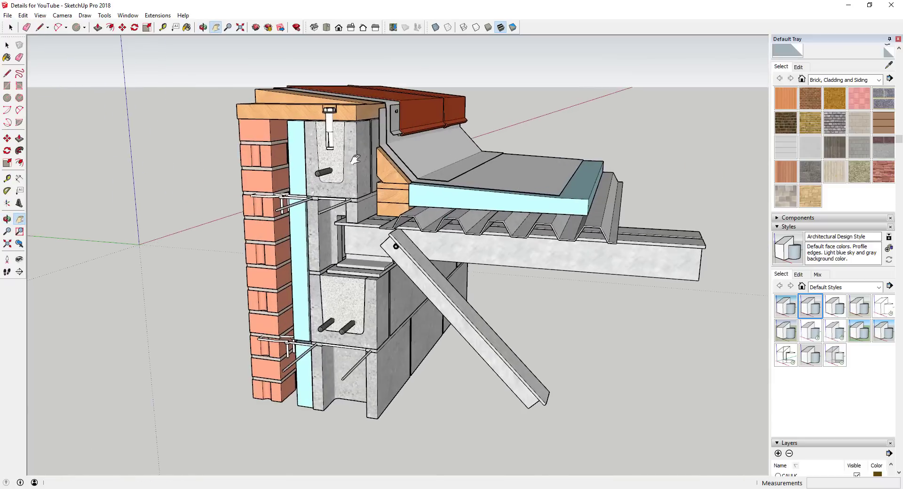
scroll(371, 176, "up", 2)
key("h")
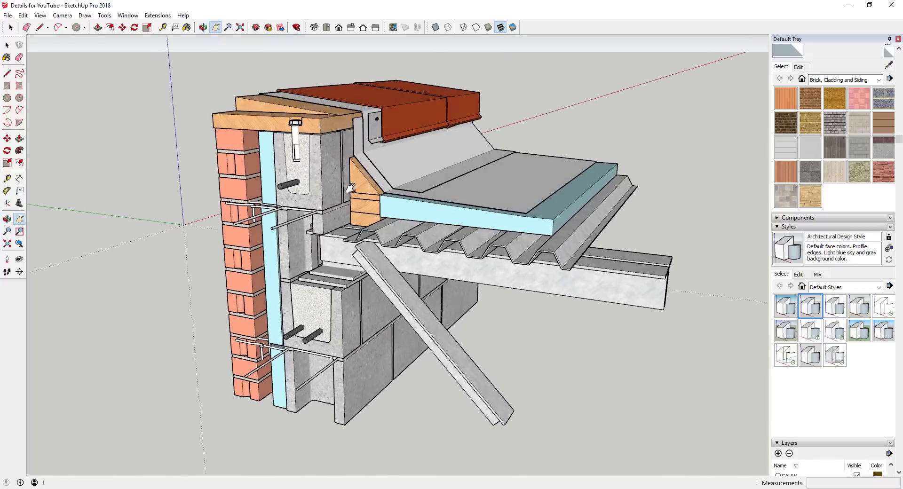
scroll(381, 160, "up", 3)
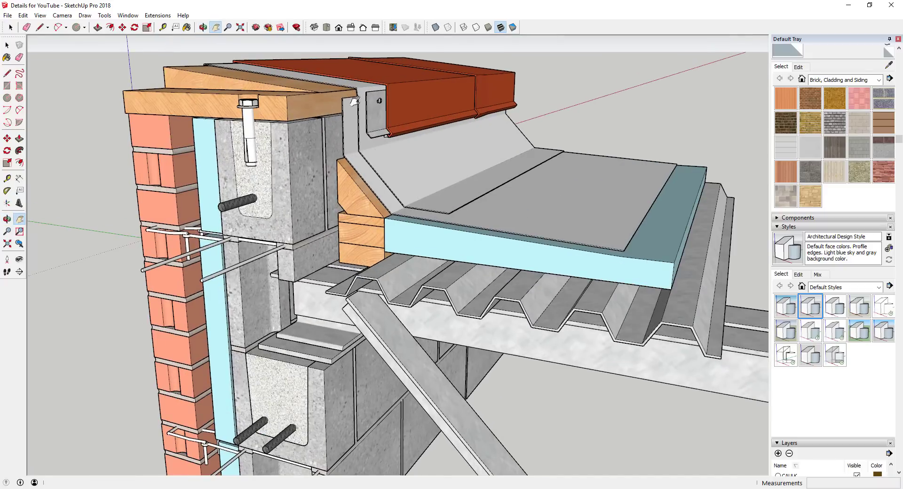
middle_click_drag(369, 125, 441, 92)
scroll(612, 221, "down", 4)
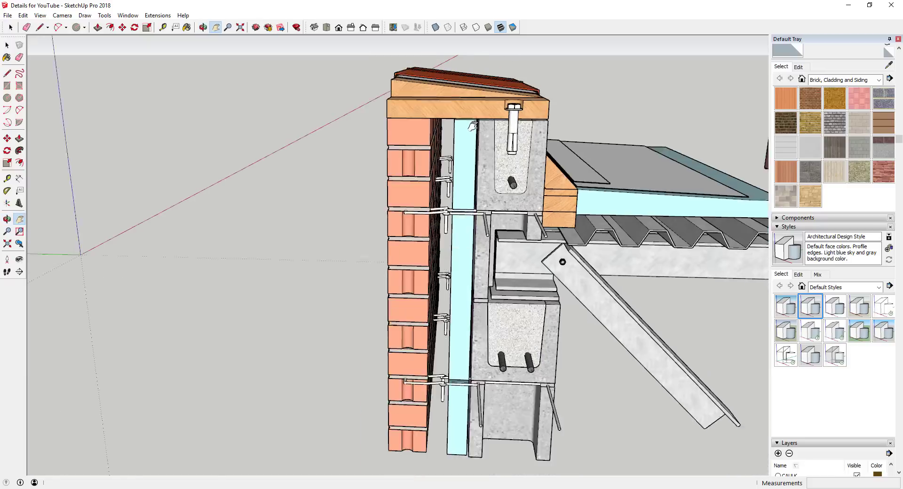
Frame the coping detail in a raised three-quarter perspective from the roof side and save it as a new scene.
middle_click_drag(651, 231, 467, 109)
scroll(480, 40, "up", 5)
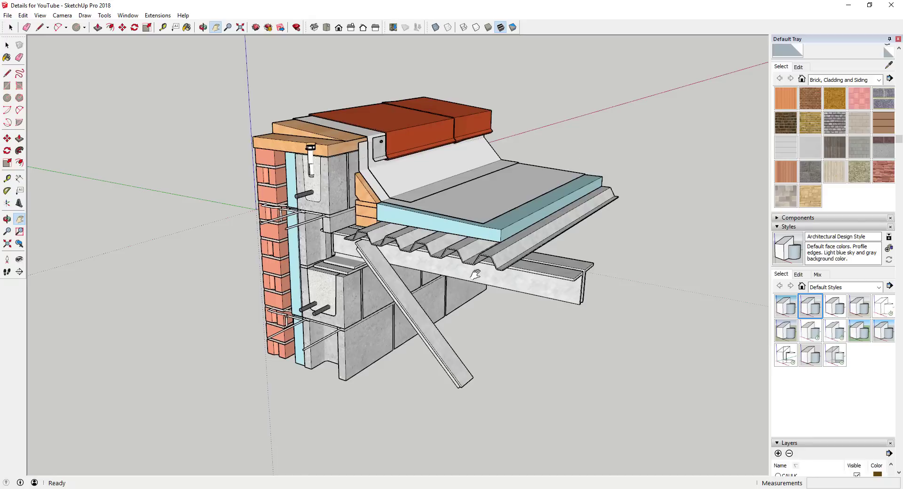
middle_click_drag(475, 274, 454, 246)
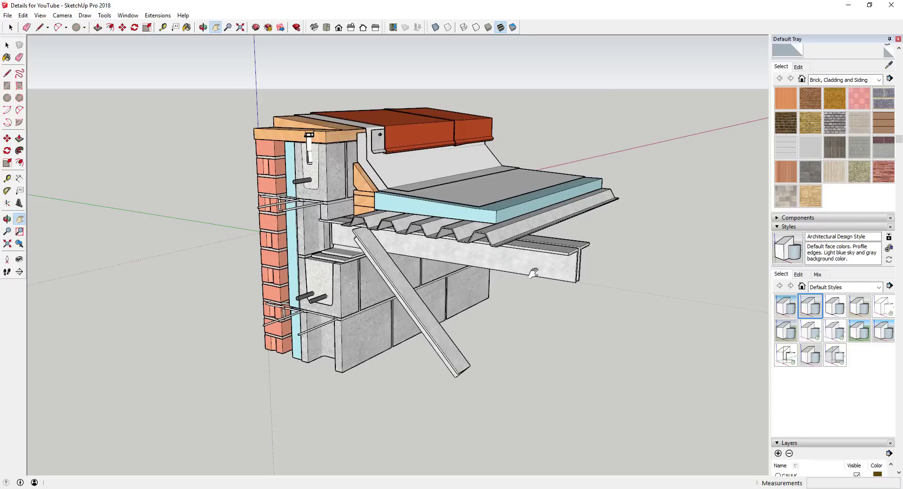
middle_click_drag(500, 281, 498, 324)
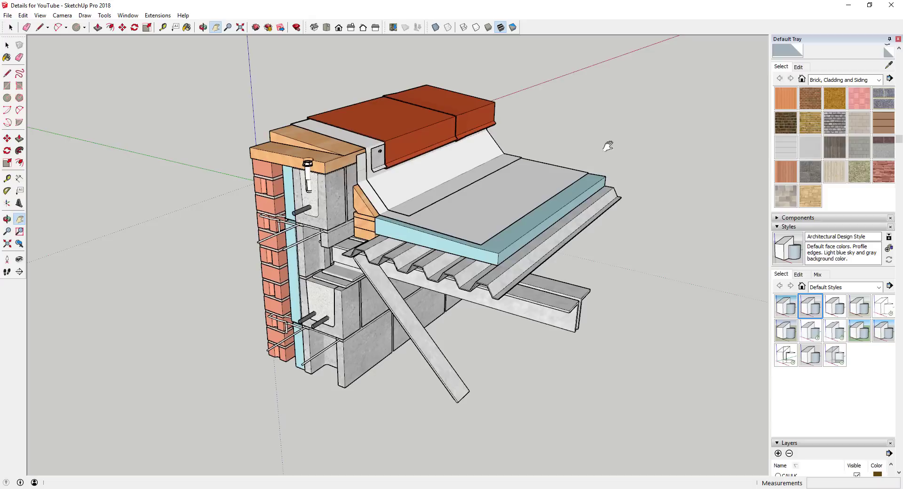
left_click(40, 17)
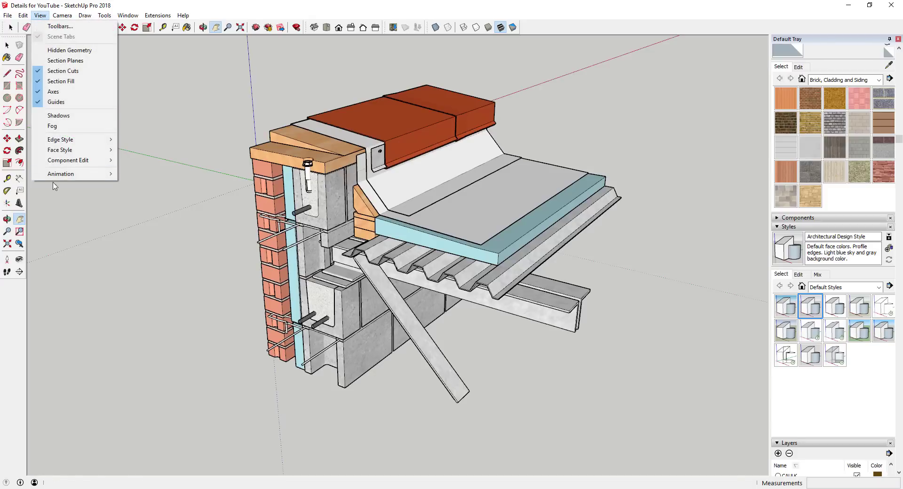
mouse_move(61, 174)
left_click(138, 174)
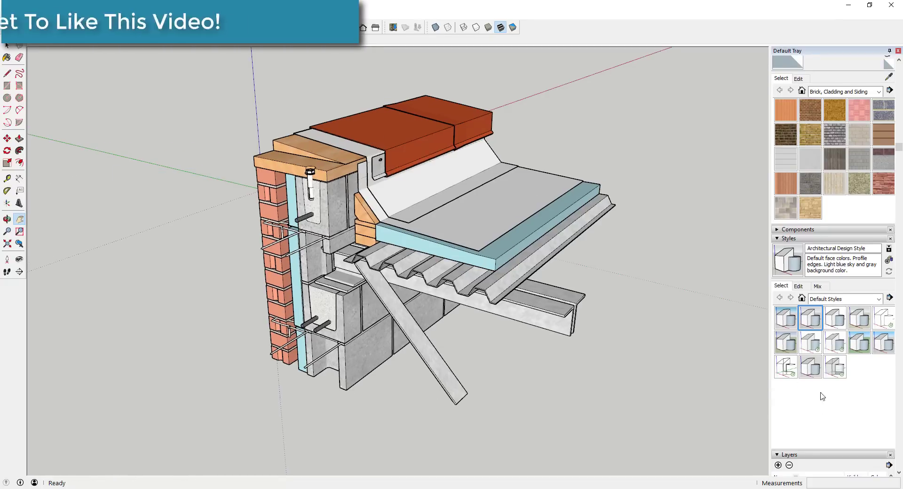
Show the scene's details and rename the scene "Coping Perspective".
scroll(844, 460, "down", 10)
scroll(844, 461, "down", 7)
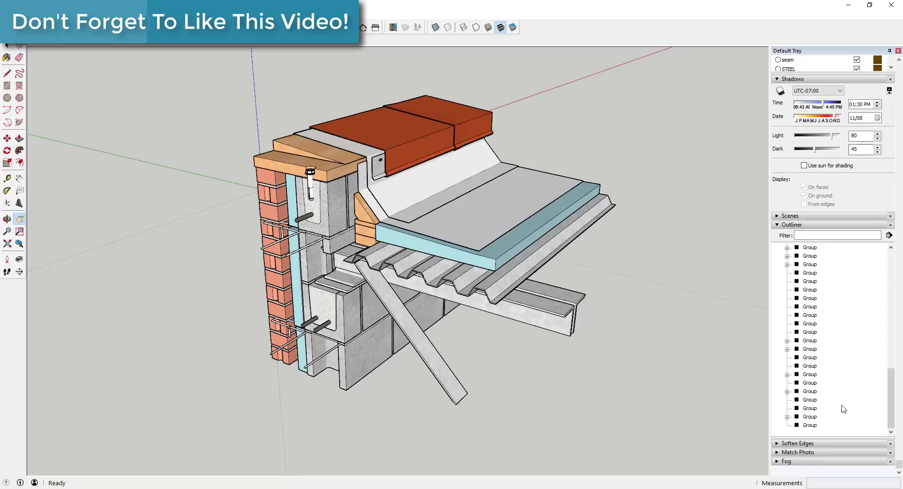
left_click(781, 216)
left_click(788, 226)
key("Return")
scroll(817, 253, "down", 4)
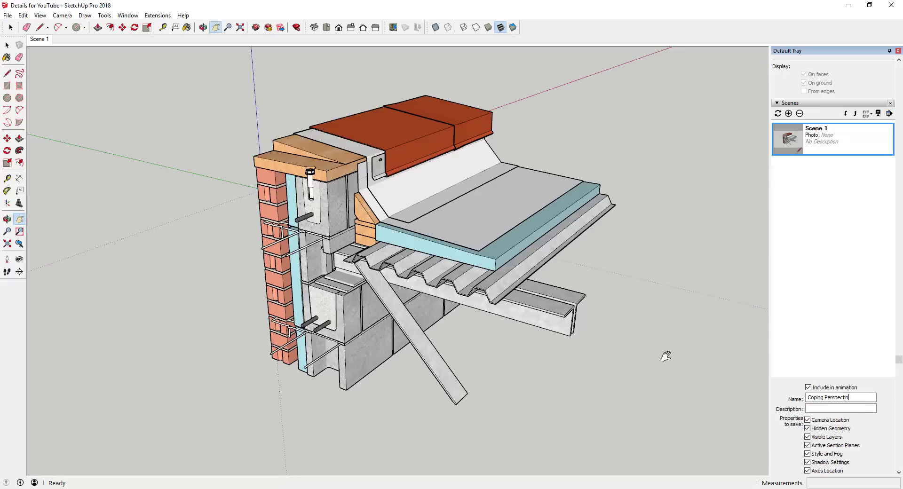
type("ve")
key("Return")
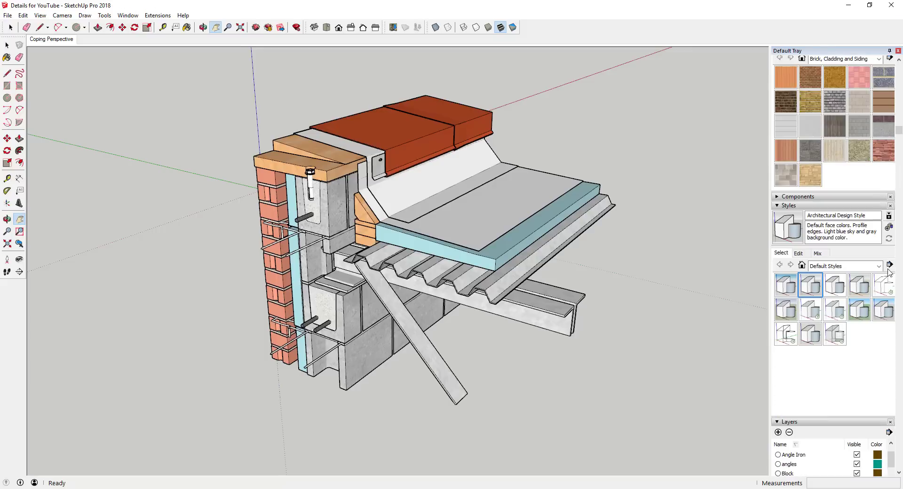
Apply the HiddenLine default style and set its faces to display shaded with textures.
left_click(881, 287)
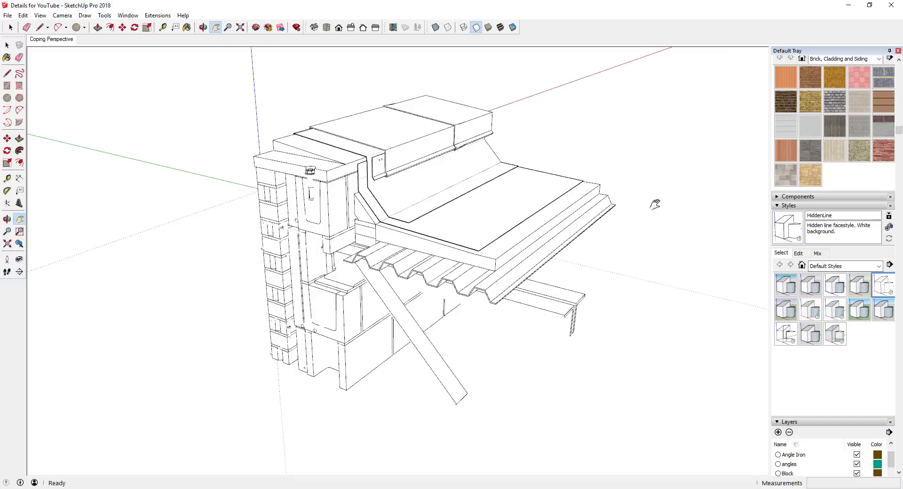
left_click(800, 254)
left_click(815, 318)
left_click(816, 318)
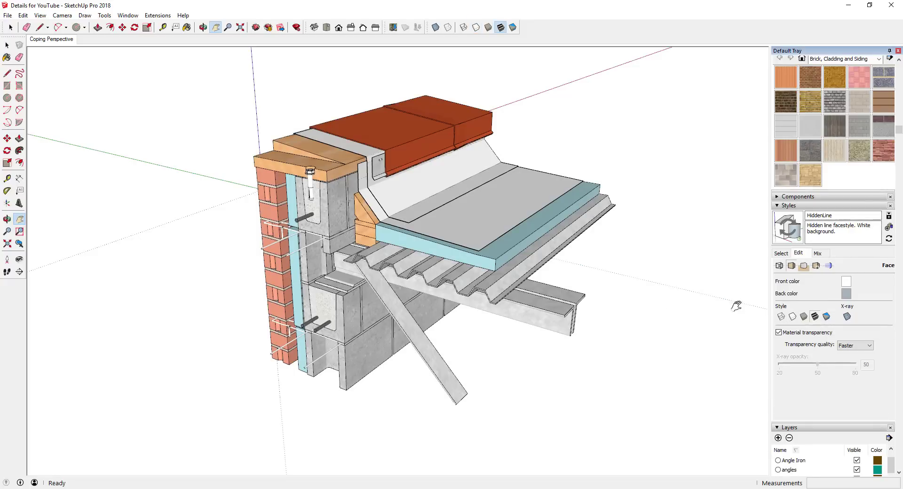
Review the style's edge, background and face settings and hide the model axes in its modeling settings.
left_click(781, 266)
left_click(781, 253)
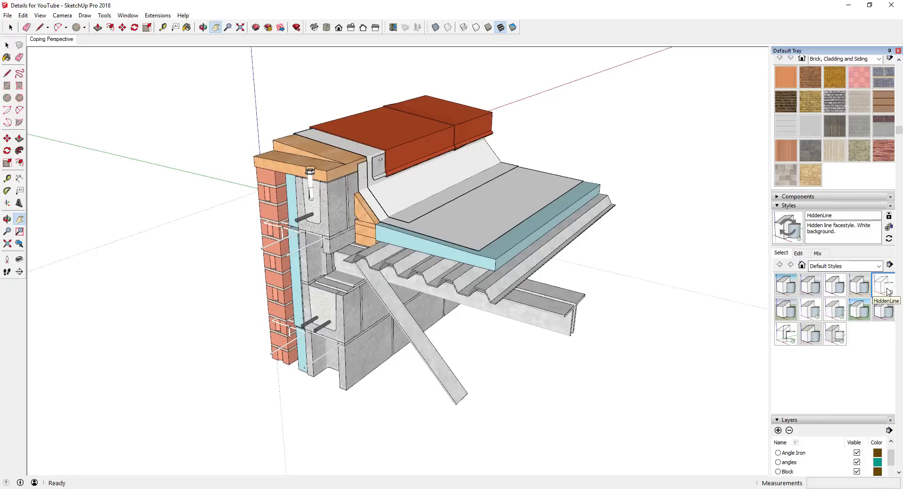
left_click(800, 254)
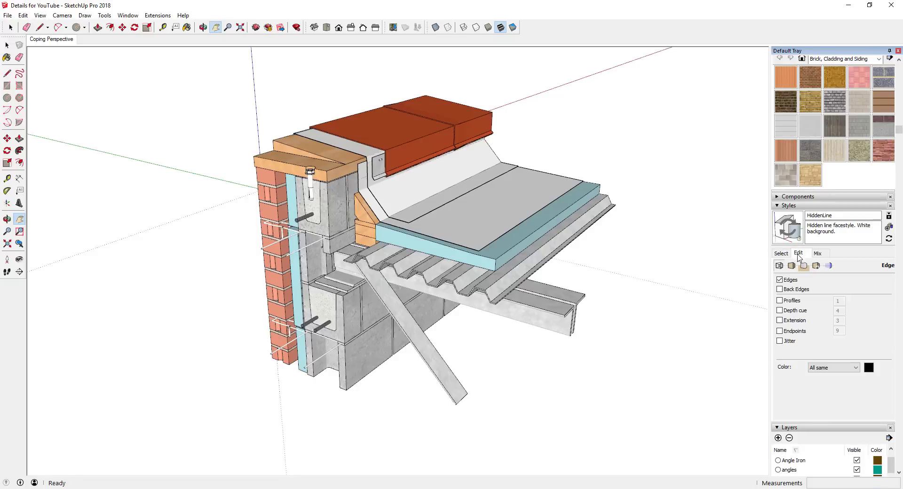
left_click(816, 266)
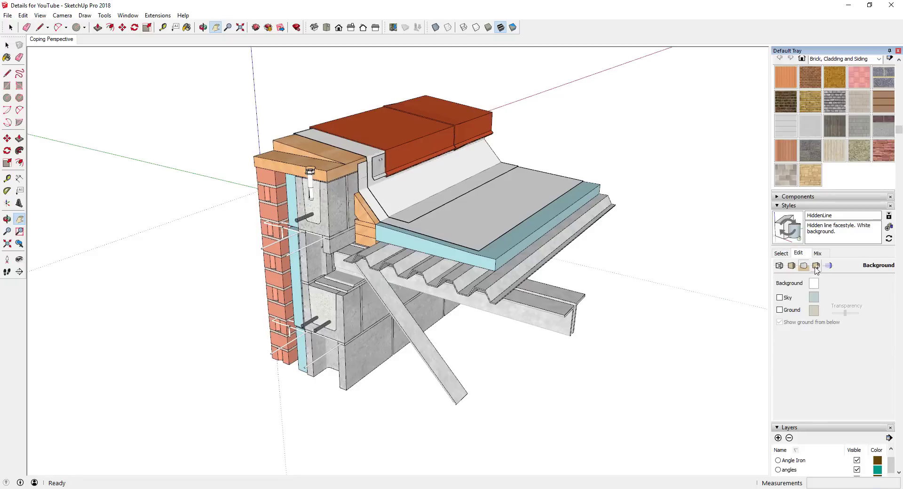
left_click(816, 266)
left_click(792, 266)
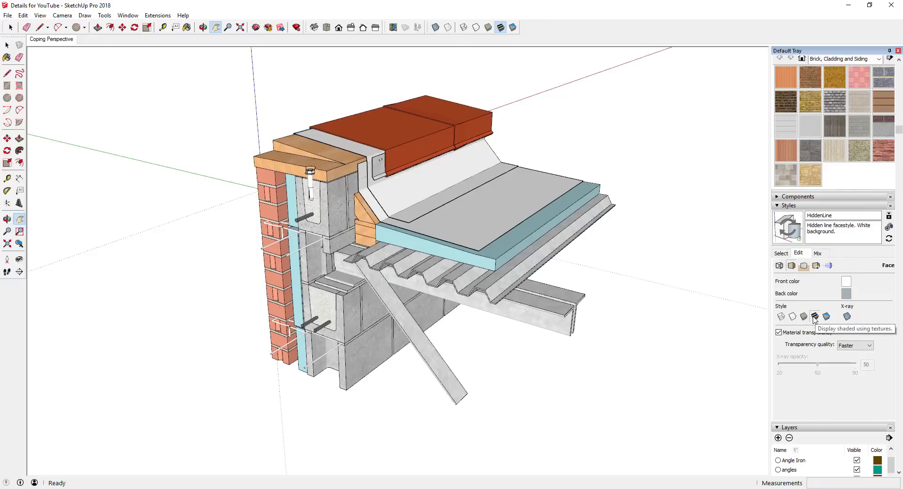
left_click(829, 267)
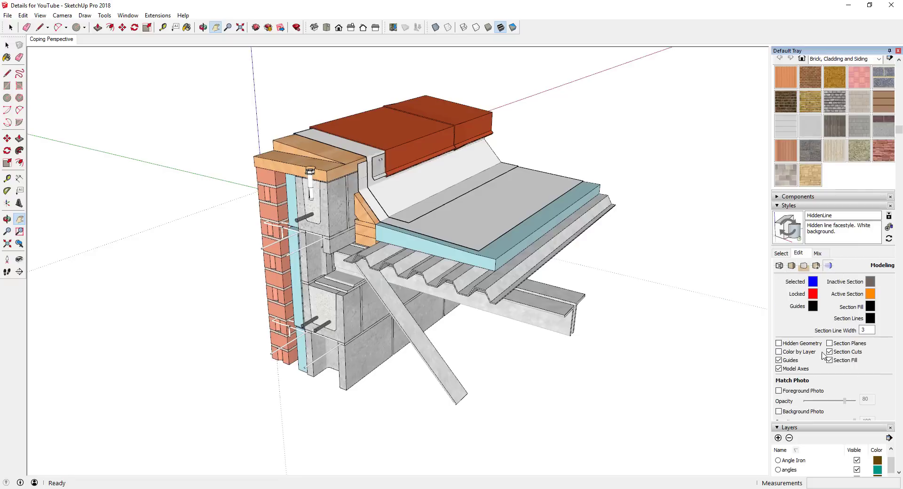
left_click(787, 370)
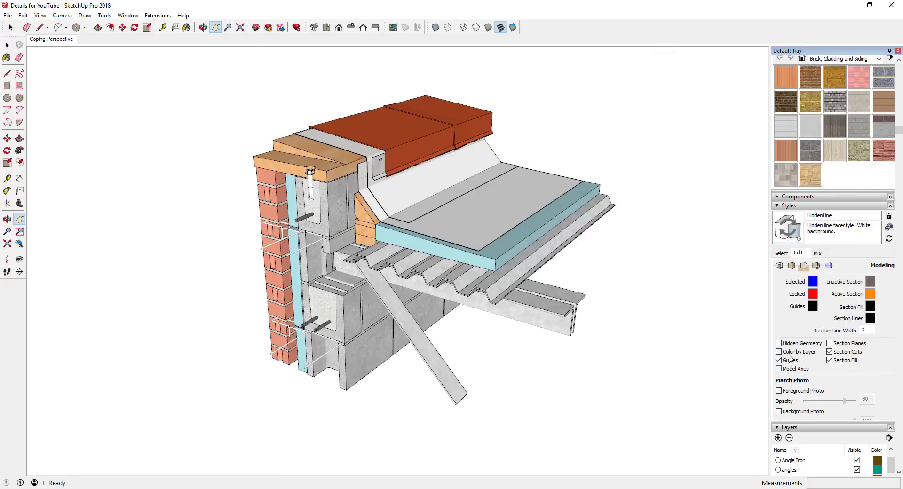
Save the modified look as a new style and name it "HiddenLinewithMaterials".
left_click(793, 231)
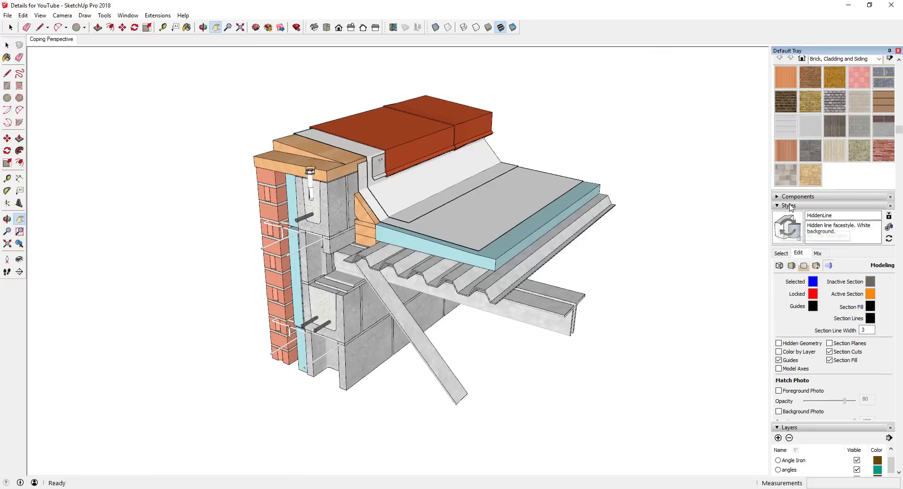
left_click(792, 232)
left_click(891, 229)
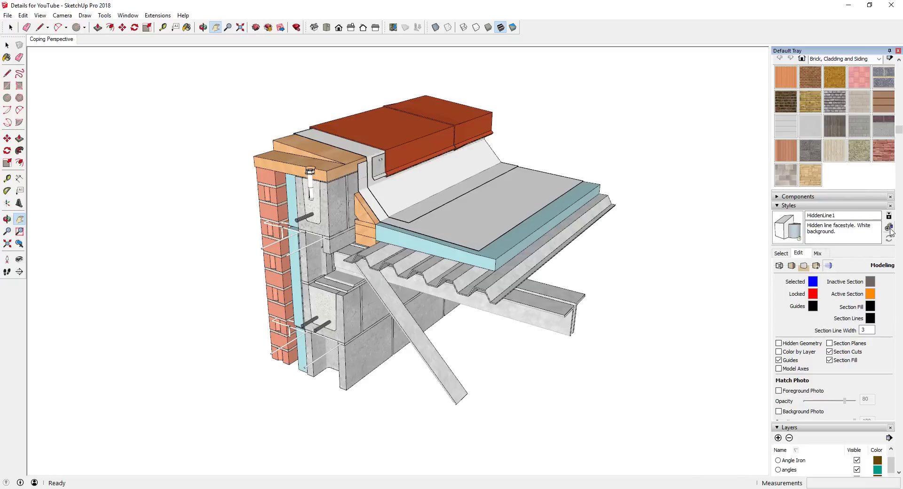
left_click(847, 214)
Turn on profile edges in the new style and update the style with the change.
left_click(780, 266)
left_click(780, 301)
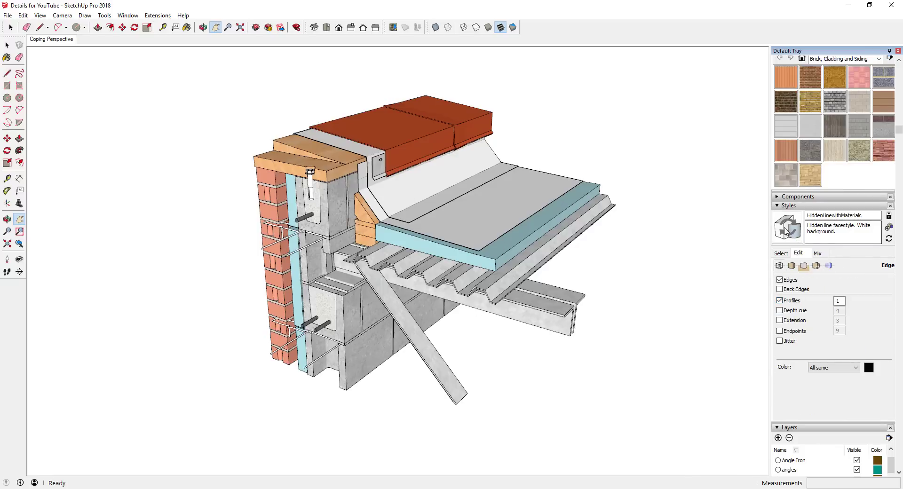
left_click(785, 230)
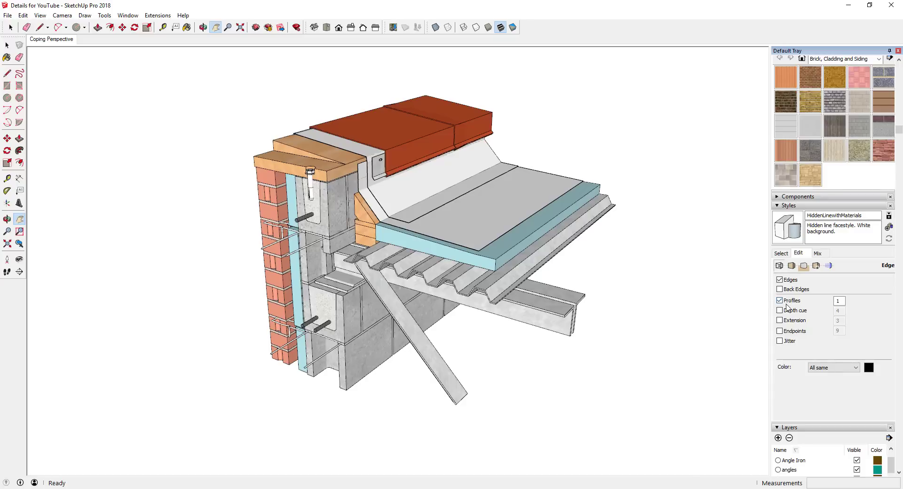
left_click(785, 302)
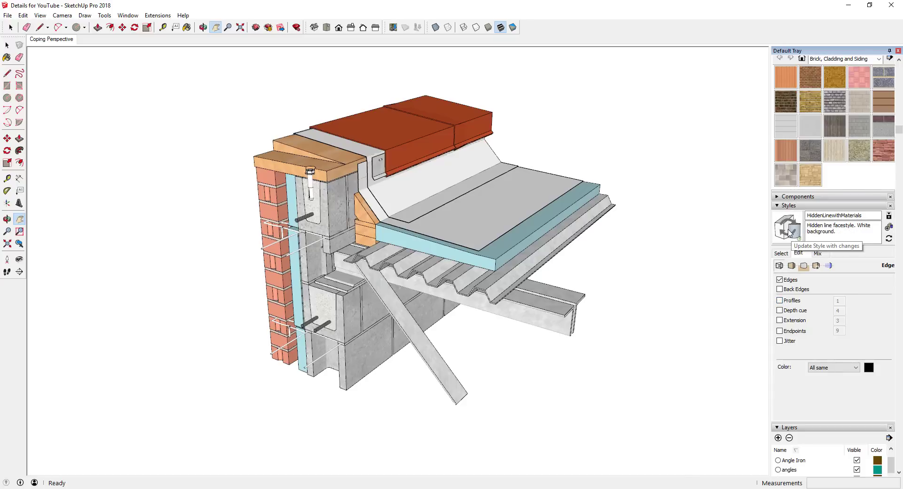
left_click(780, 301)
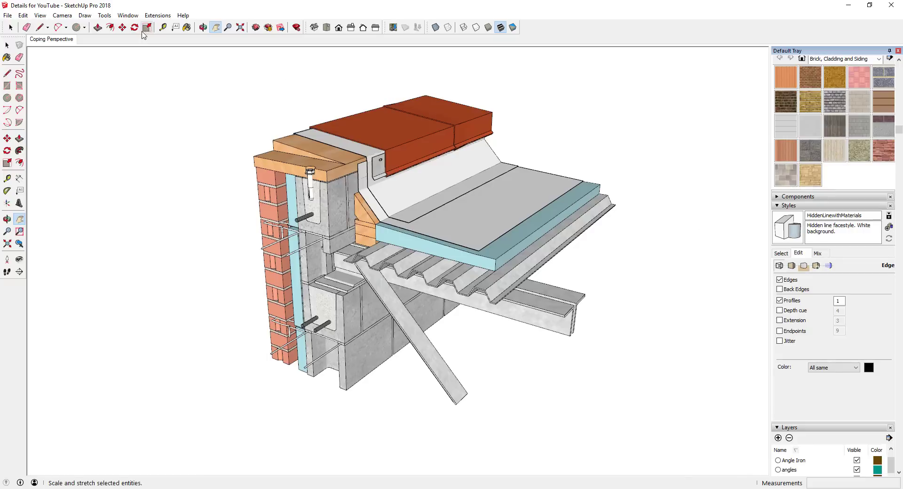
Update the "Coping Perspective" scene with the current style and save the model.
right_click(55, 40)
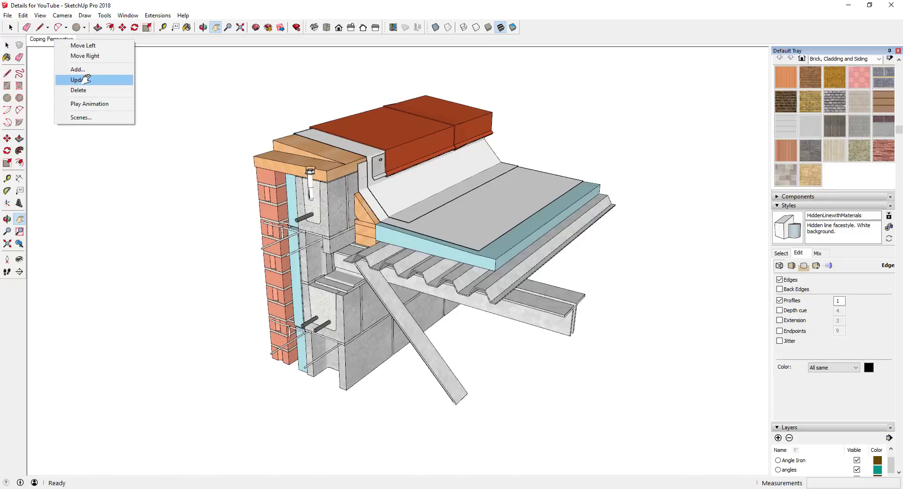
left_click(79, 79)
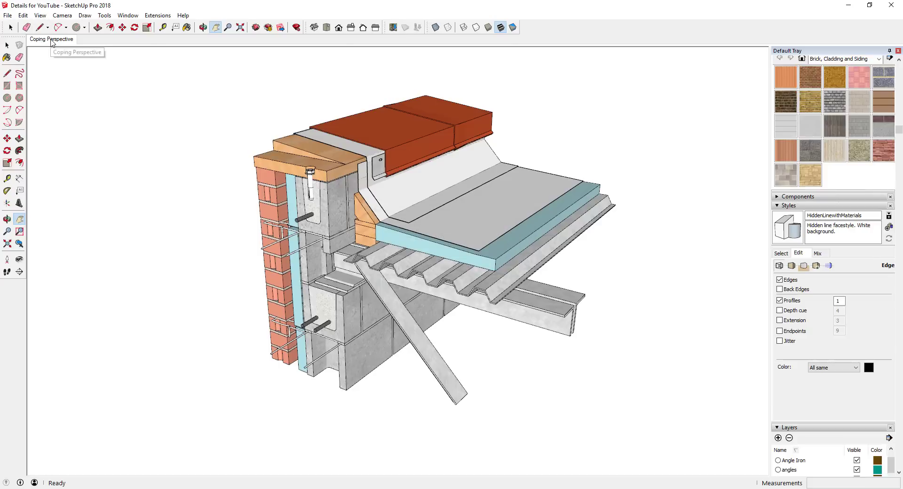
left_click(7, 15)
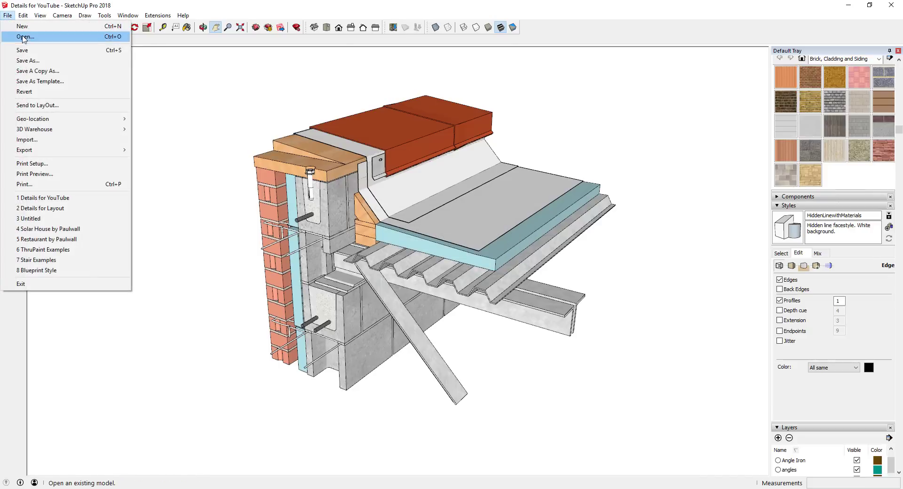
left_click(28, 54)
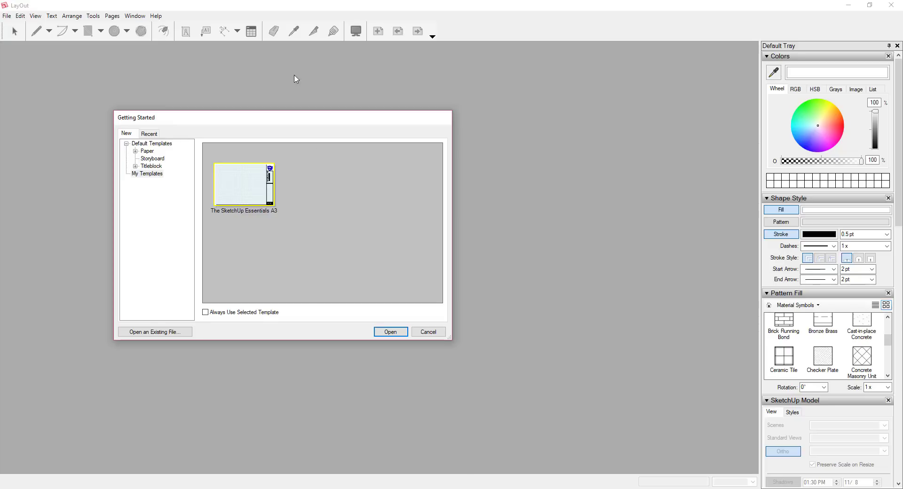
In LayOut, start a new document from the custom template "The SketchUp Essentials A3".
left_click(157, 144)
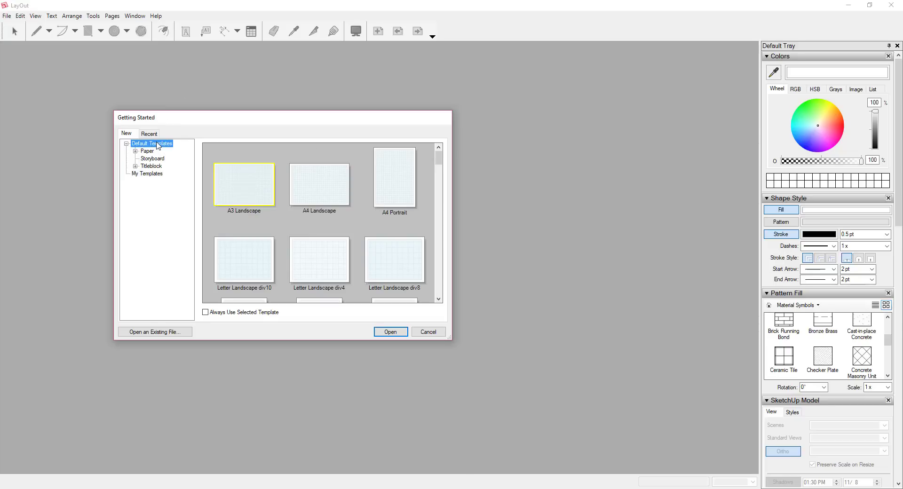
left_click(148, 174)
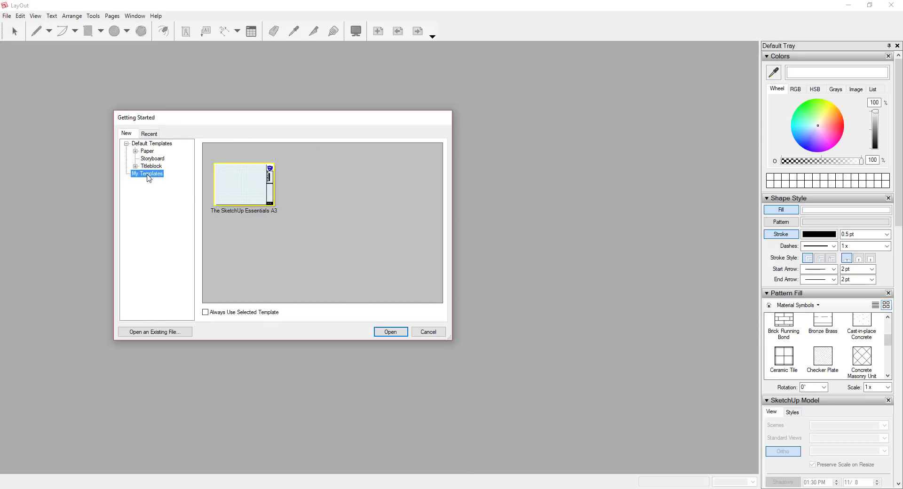
double_click(236, 189)
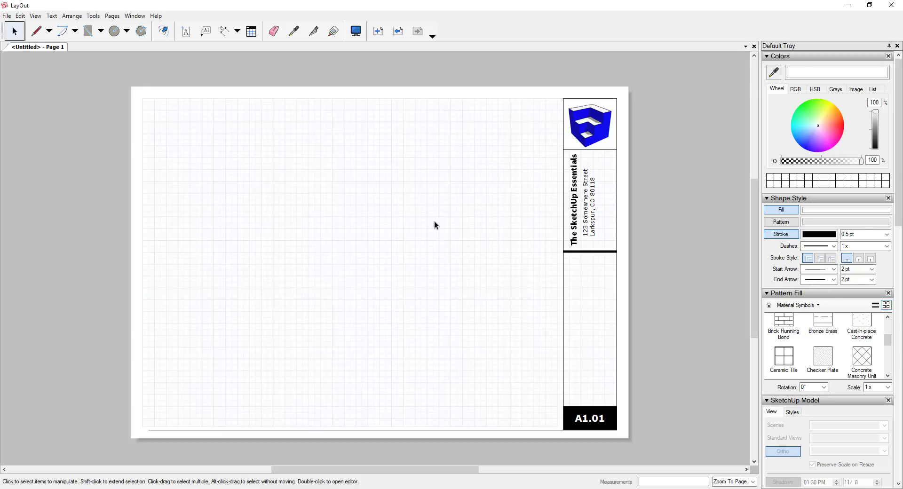
Insert the SketchUp model "Details for YouTube" onto the page.
left_click(7, 16)
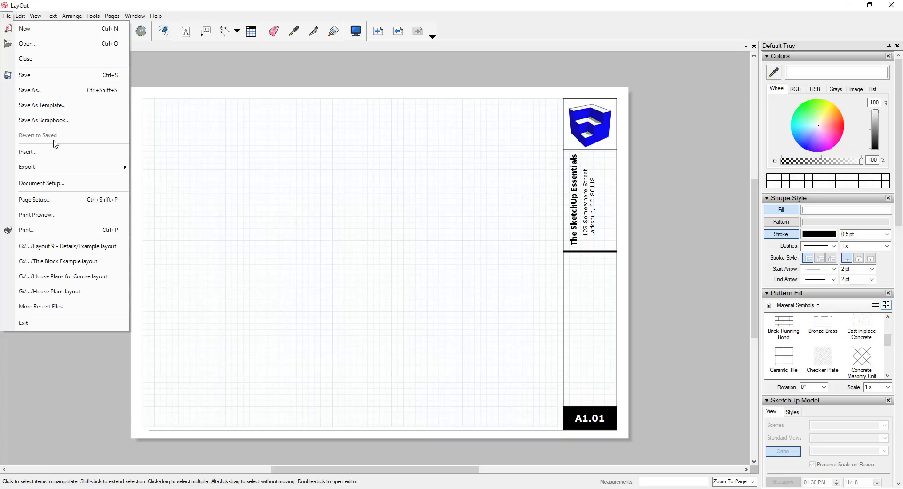
left_click(61, 152)
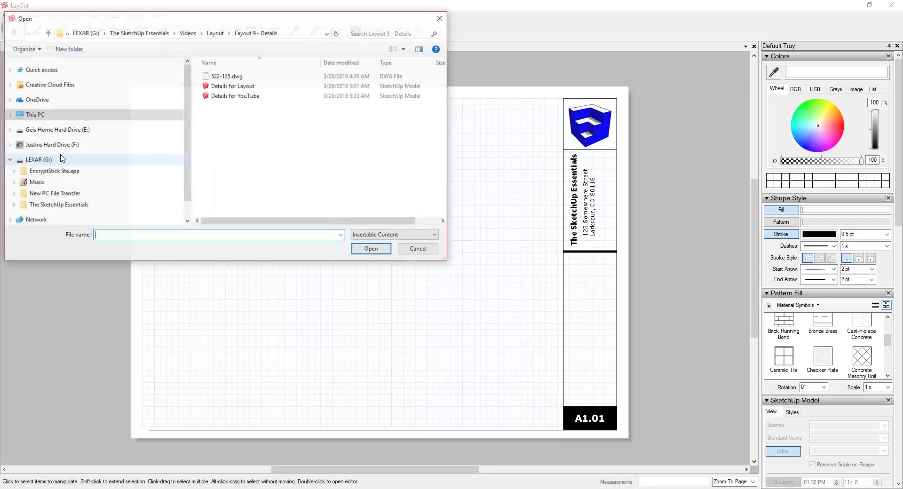
double_click(238, 96)
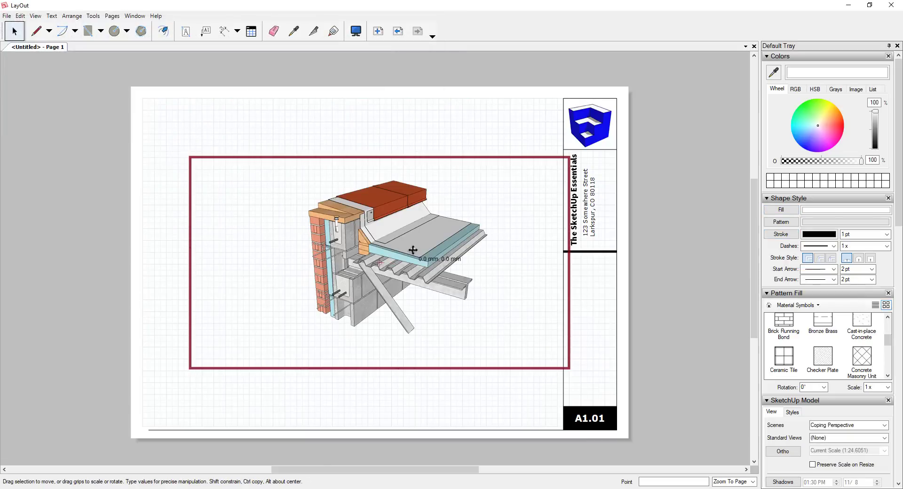
Move the model viewport to the upper-left corner of the drawing area and shrink its frame around the coping detail.
left_click_drag(393, 225, 398, 191)
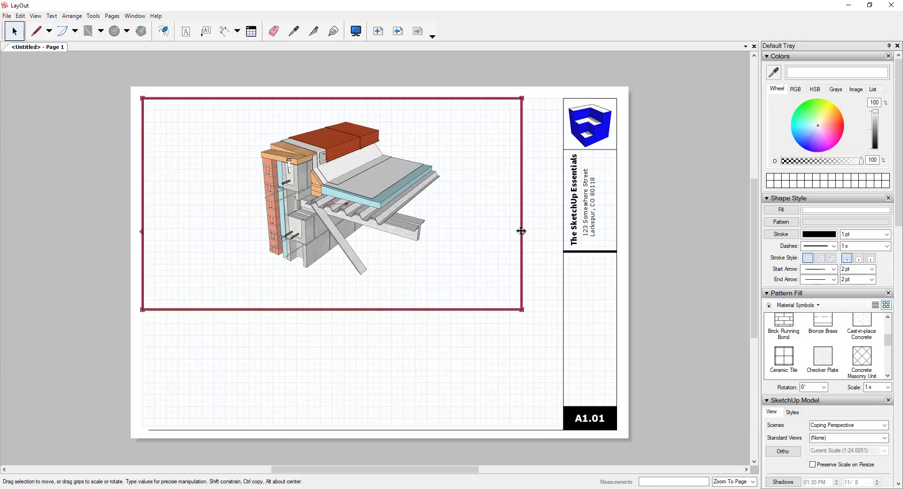
left_click_drag(522, 231, 344, 226)
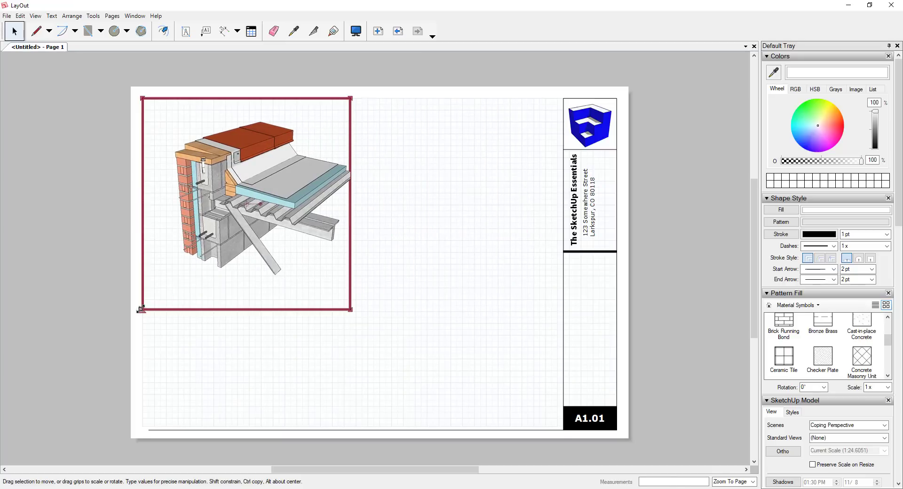
mouse_move(140, 312)
left_mouse_down()
mouse_move(149, 297)
mouse_move(142, 295)
left_mouse_up()
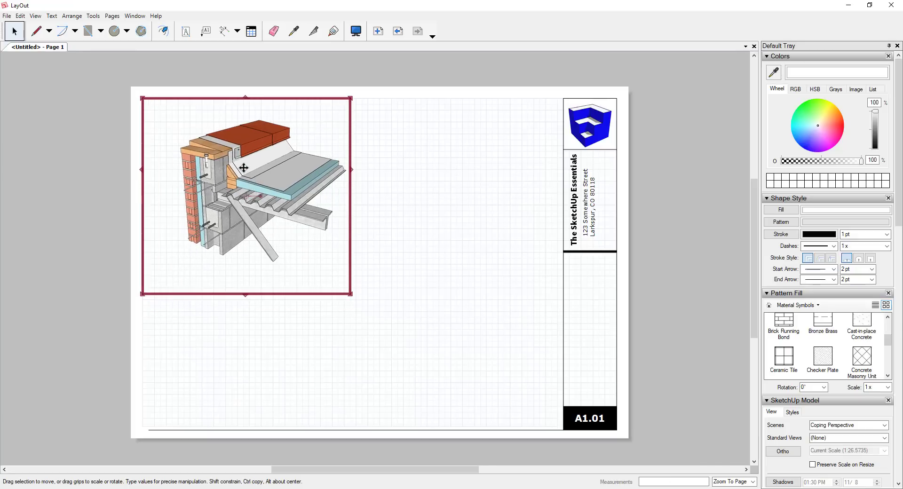
left_click(411, 148)
Select the coping viewport and collapse Colors, Shape Style and Pattern Fill to bring its SketchUp Model settings into view.
scroll(212, 146, "up", 5)
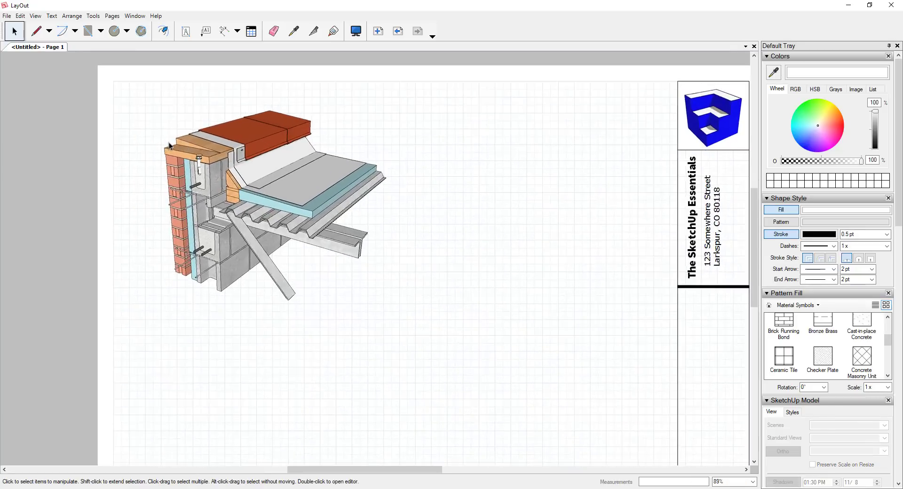
scroll(219, 147, "down", 3)
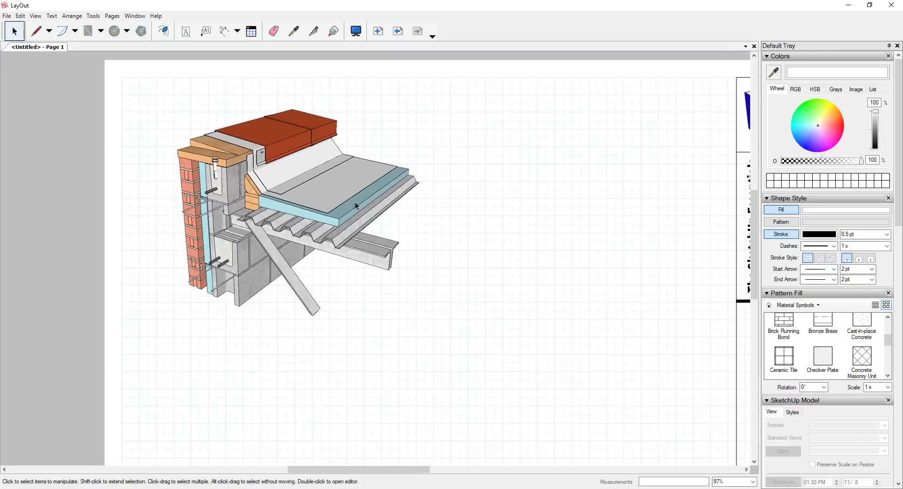
left_click(418, 226)
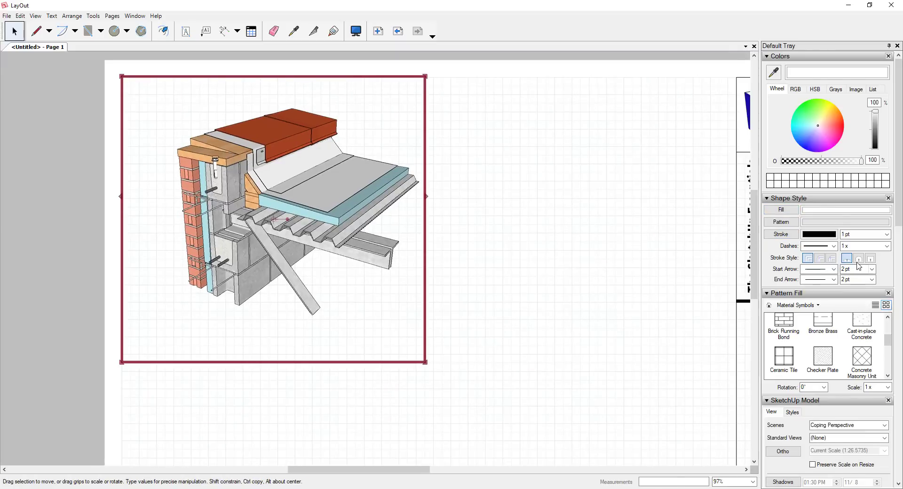
left_click(768, 59)
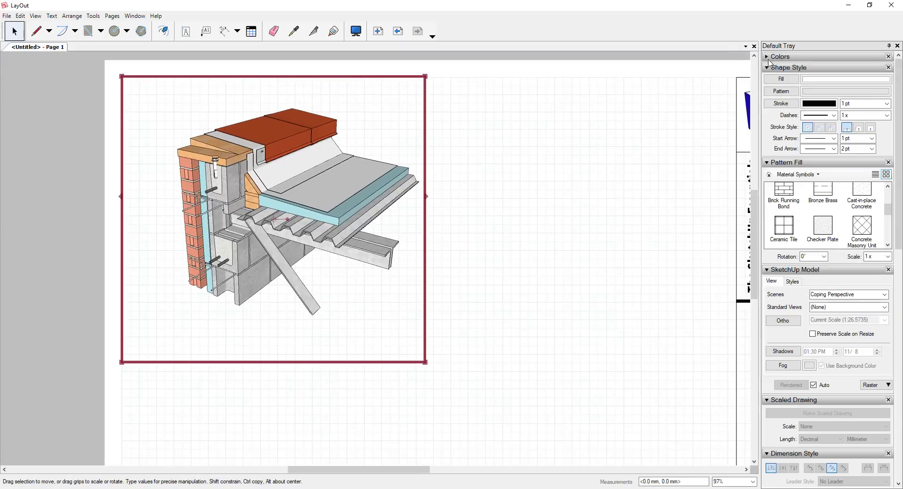
left_click(768, 69)
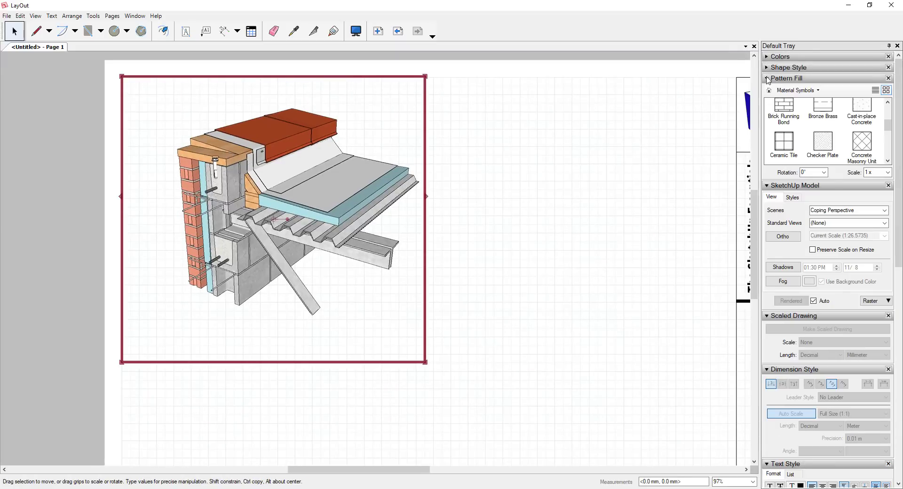
left_click(767, 78)
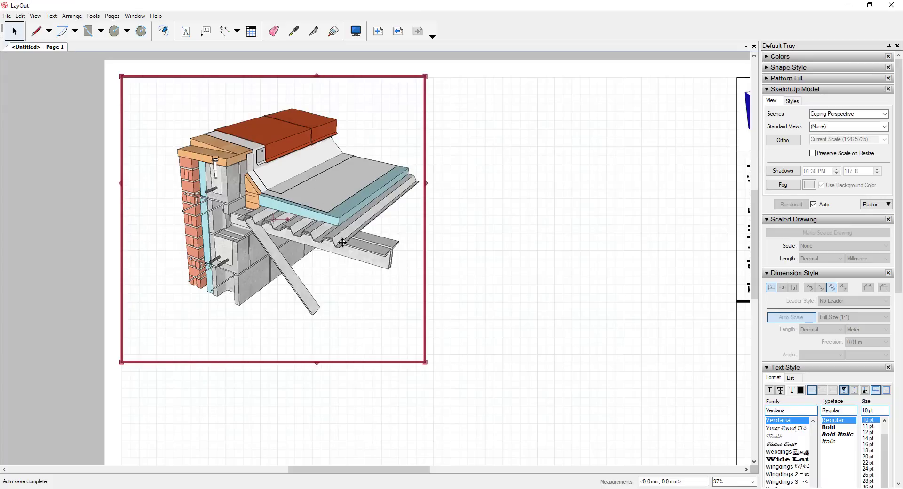
left_click(343, 488)
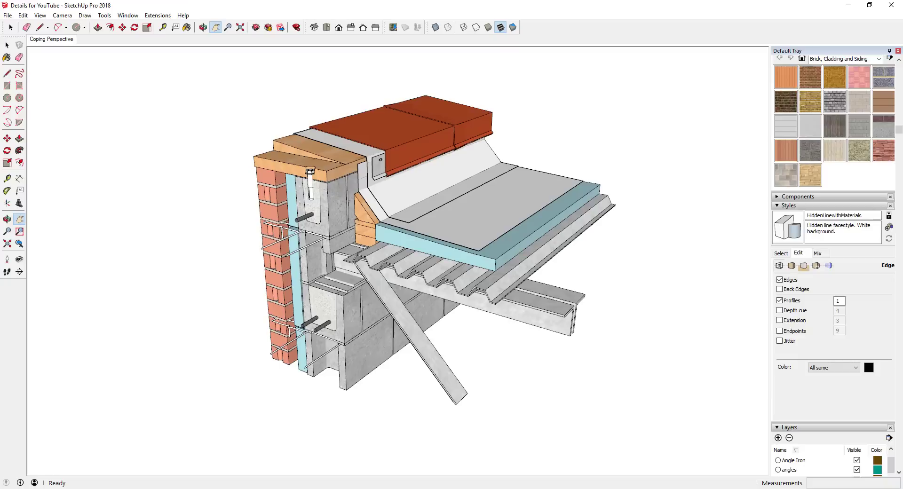
left_click(59, 16)
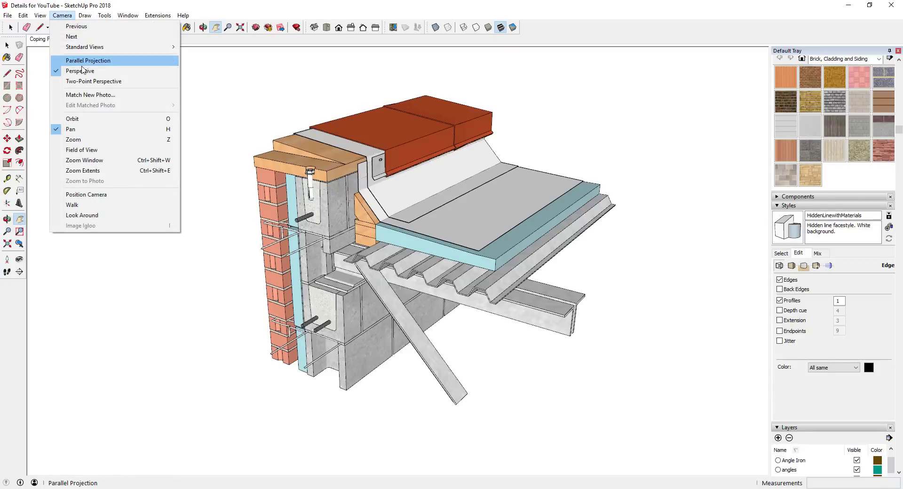
left_click(323, 379)
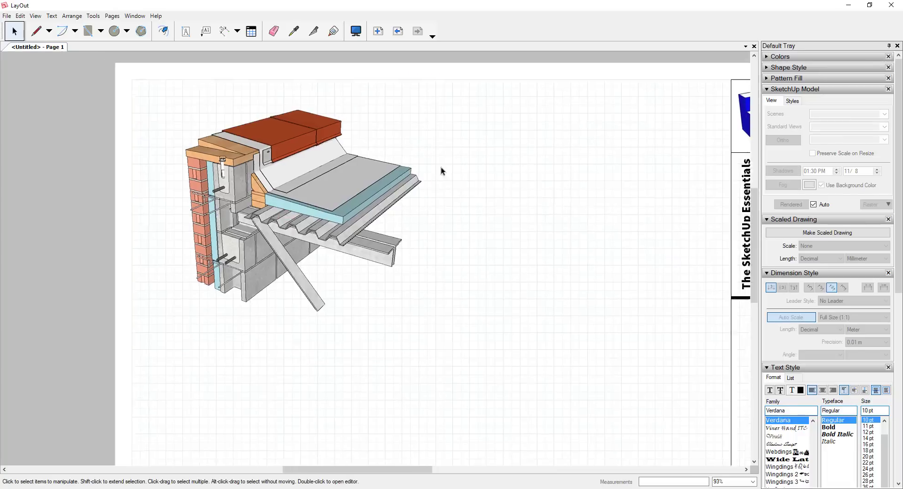
Add a leader label reading "Metal Parapet Cap" above the roof, pointing to the red coping cap.
scroll(441, 170, "up", 4)
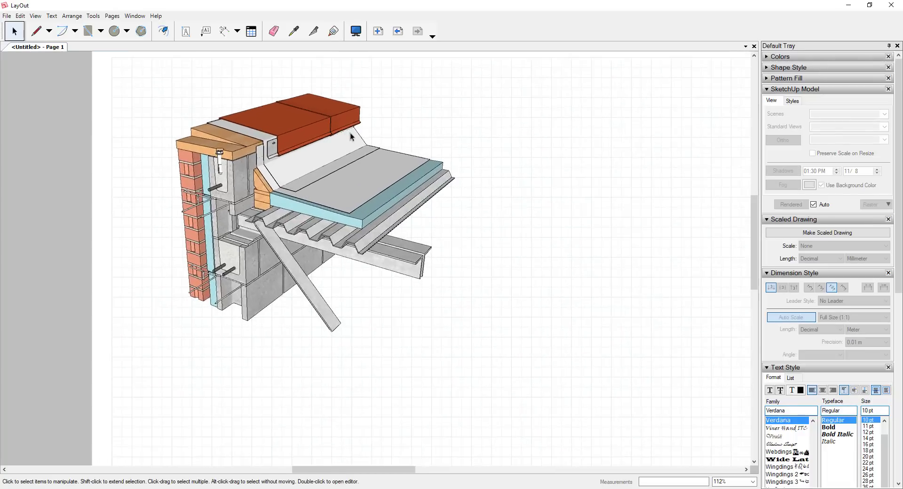
left_click(206, 31)
left_click(333, 101)
left_click(388, 80)
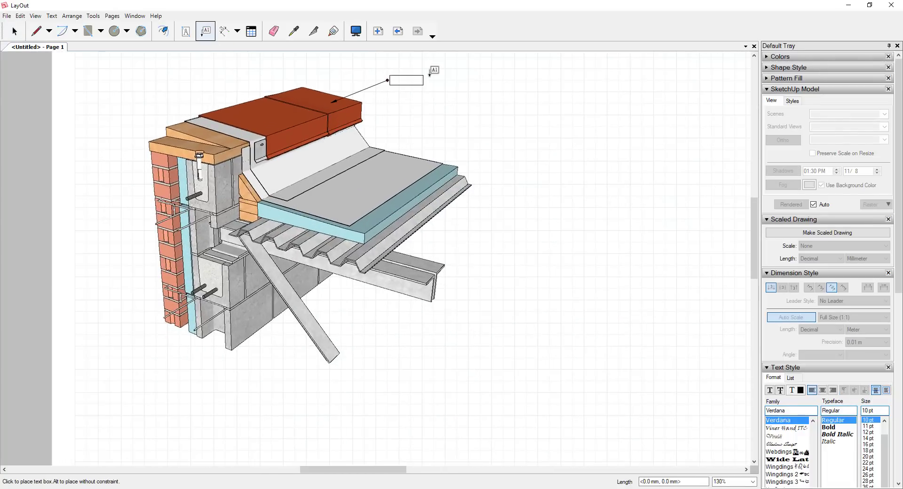
left_click(433, 80)
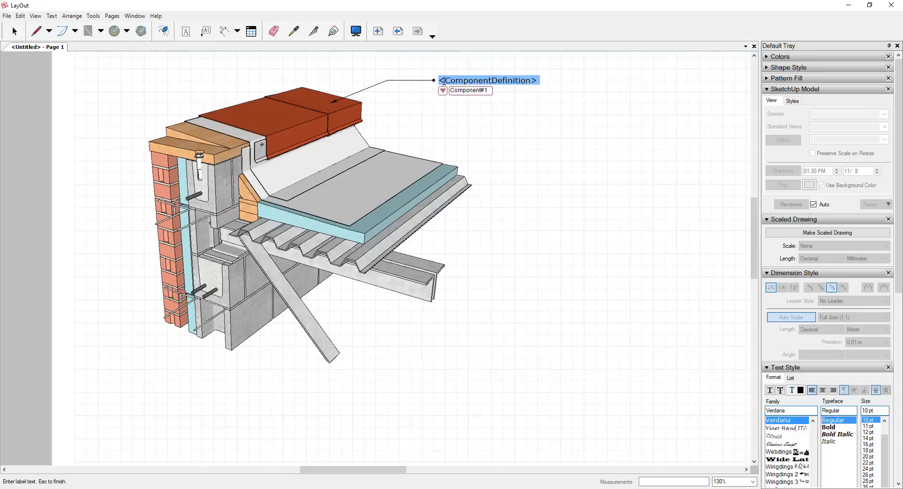
type("Metal Parapet Cap")
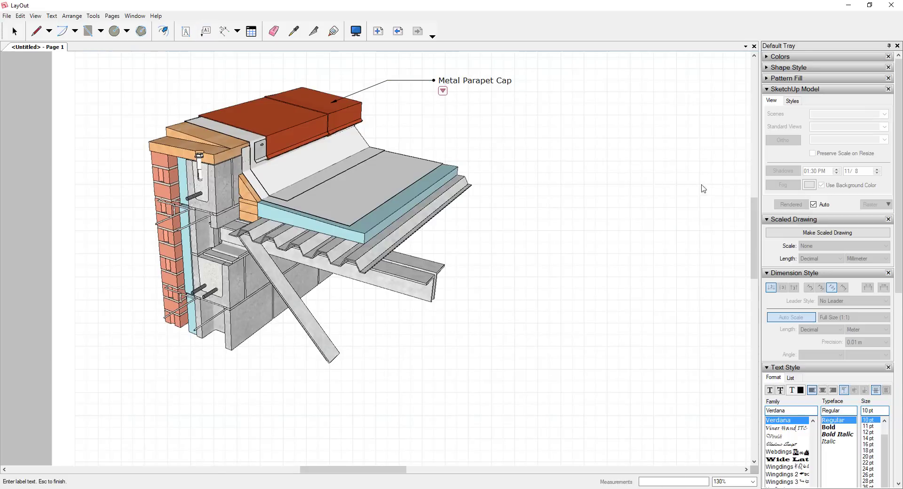
key("Escape")
Add a leader label reading "Rigid Insulation" pointing to the far end of the blue insulation layer.
left_click(429, 175)
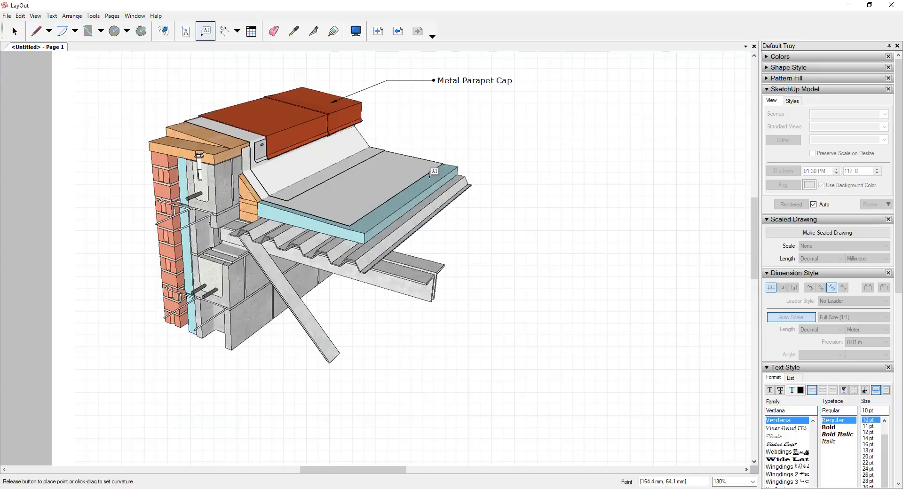
left_click(469, 126)
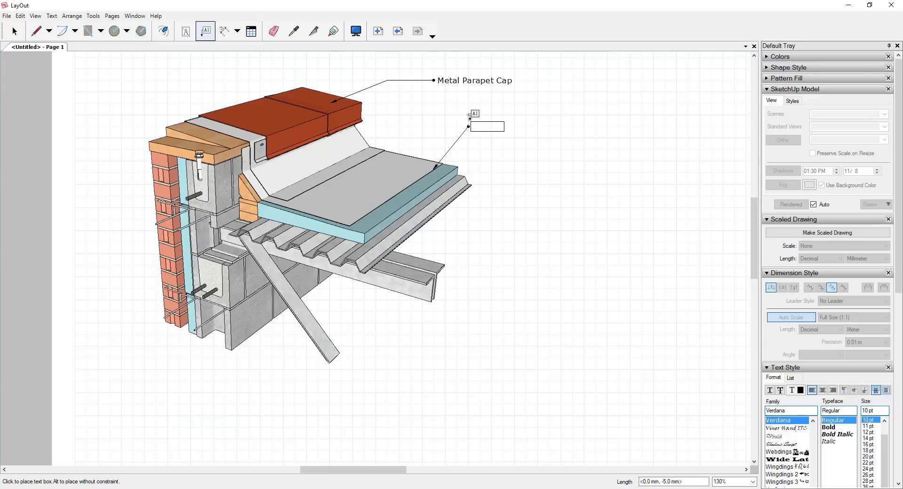
left_click(494, 123)
type("Rigid Insulation")
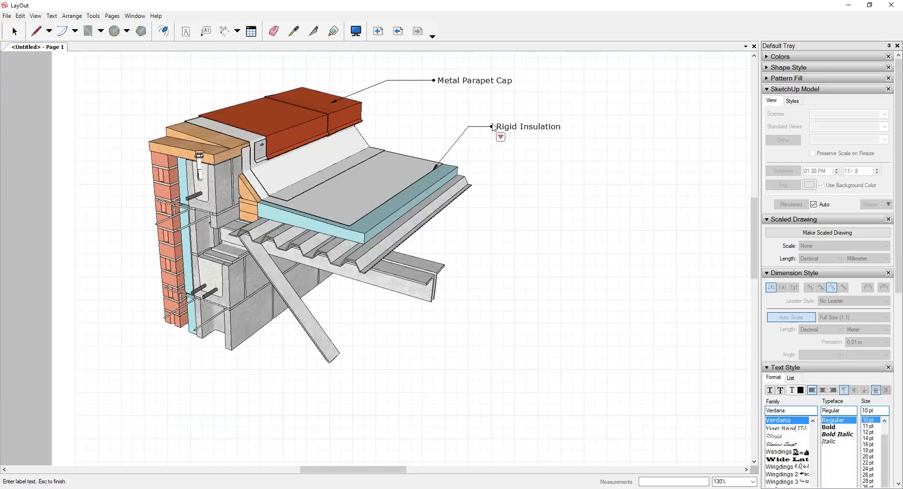
key("Escape")
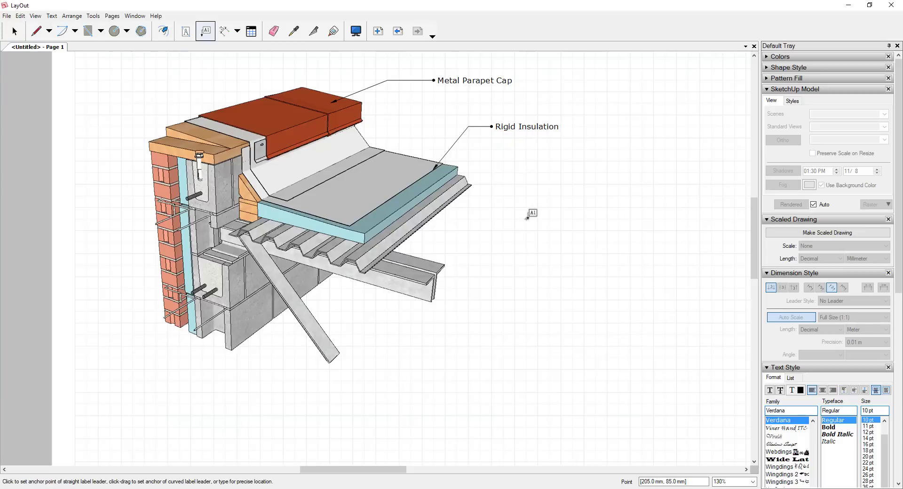
Place the drawing title tag from Justin Scrapbook's A01 color floor plan page below the coping perspective.
scroll(527, 209, "down", 5)
scroll(472, 148, "down", 3)
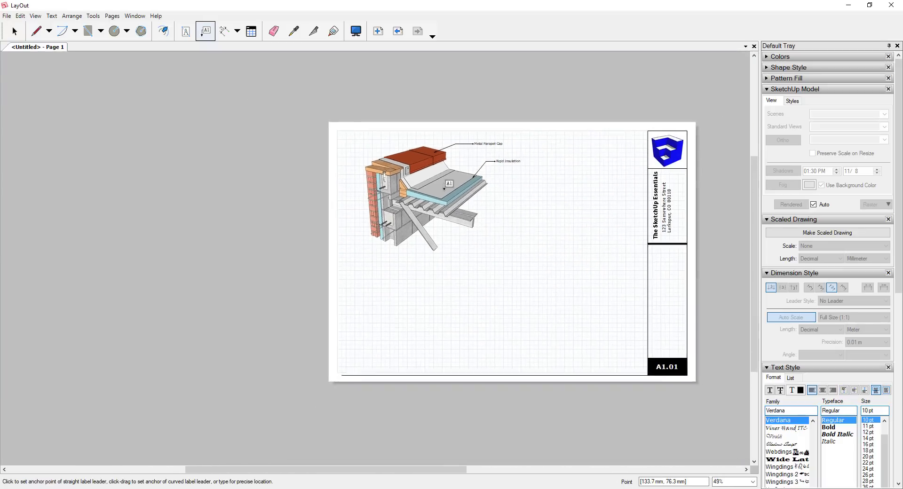
scroll(472, 149, "up", 2)
key("space")
scroll(853, 335, "down", 8)
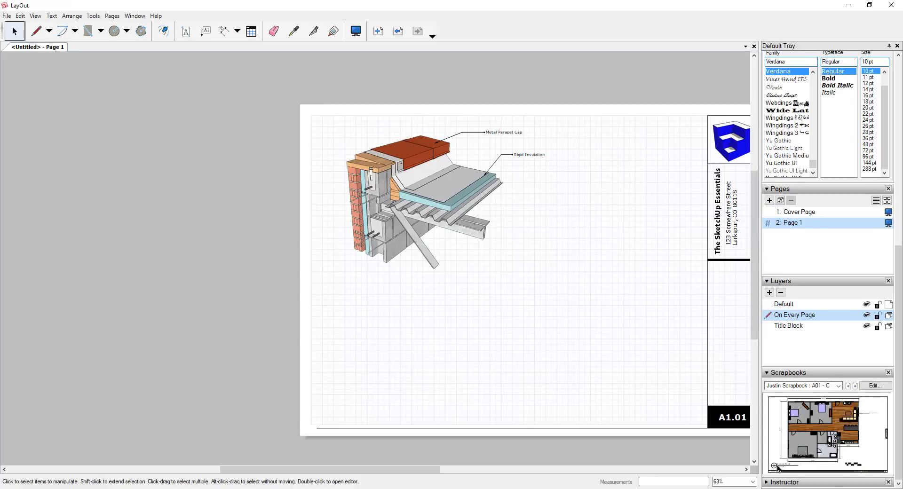
left_click_drag(781, 469, 331, 292)
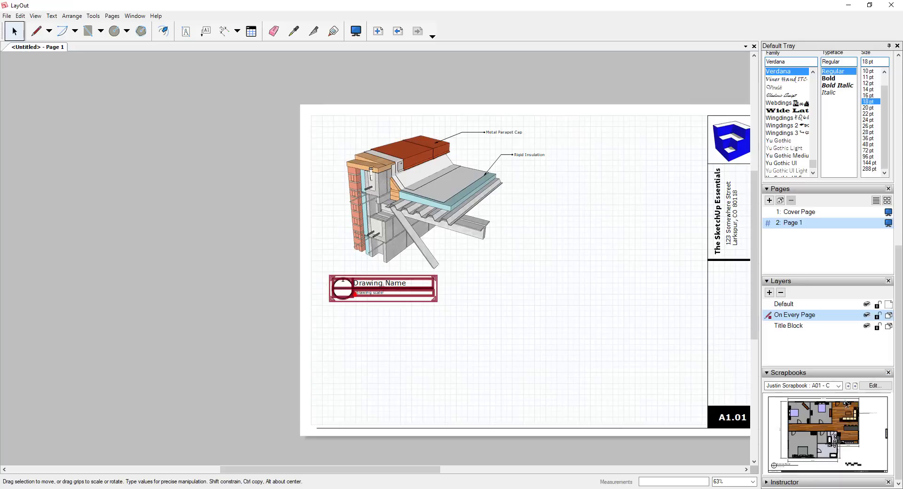
Browse the scrapbooks to the TB-Plain drawing reference symbols.
left_click(838, 386)
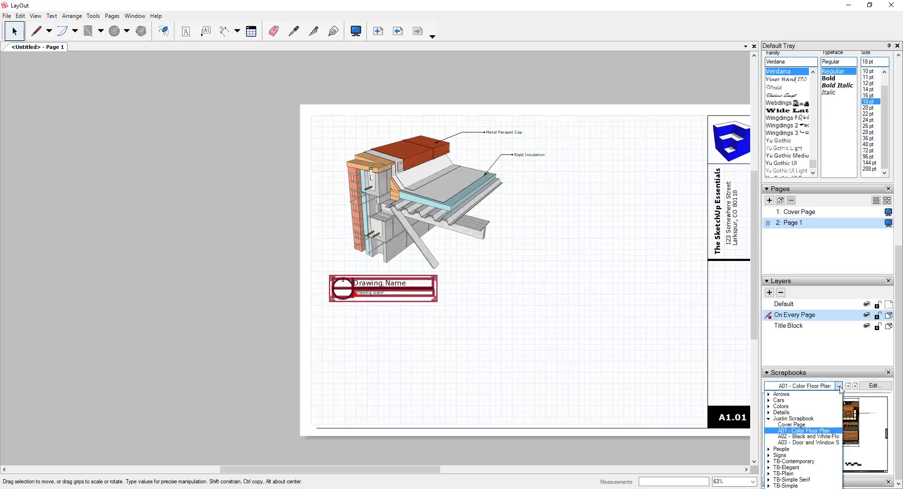
left_click(795, 480)
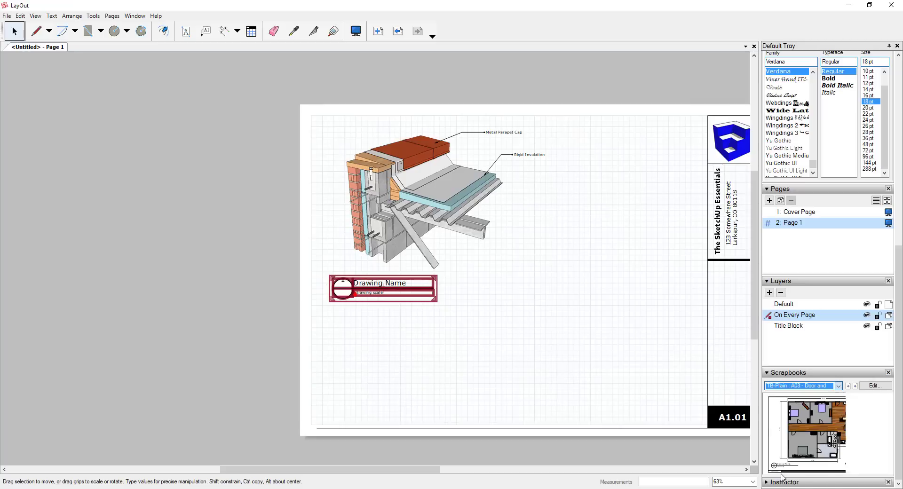
scroll(802, 387, "down", 1)
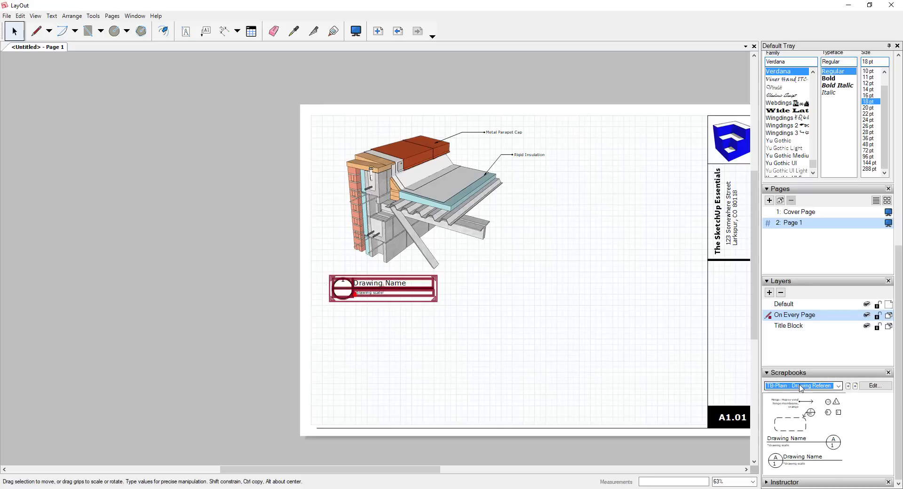
left_click(838, 386)
left_click(839, 386)
Replace the drawing name in the title tag with "Metal Coping Perspective".
double_click(376, 282)
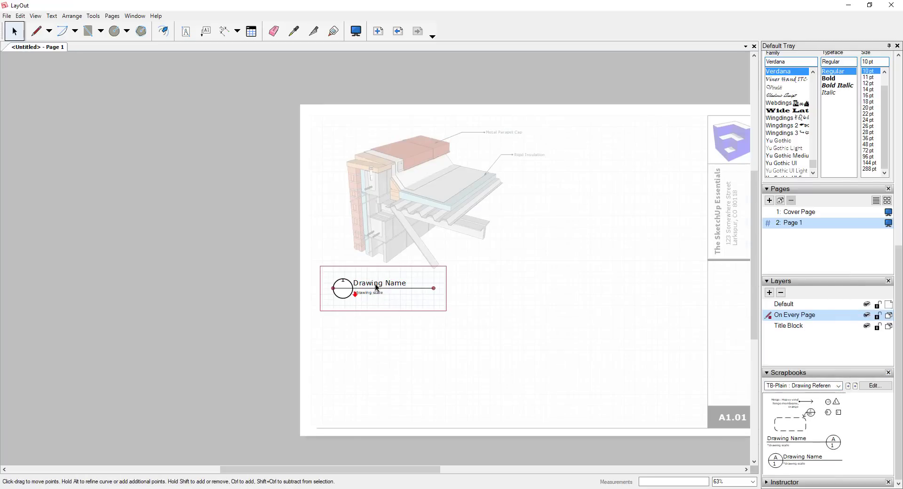
scroll(369, 283, "up", 3)
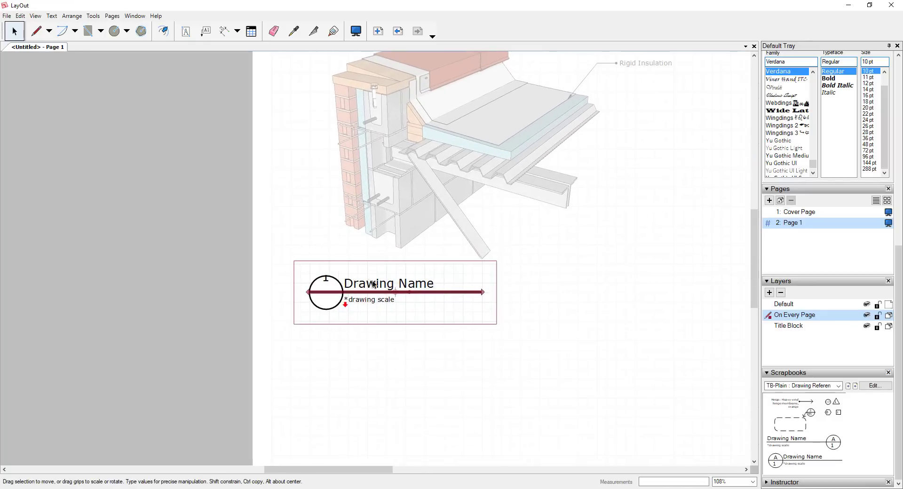
double_click(374, 285)
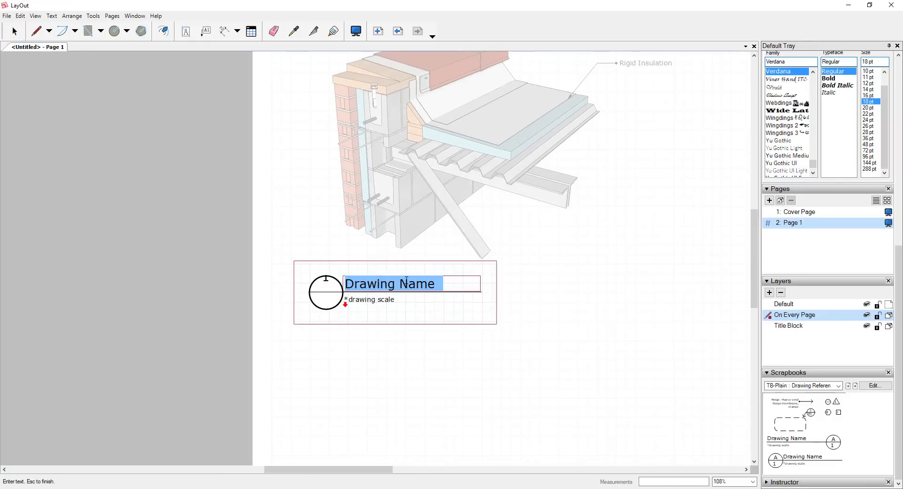
type("Metal")
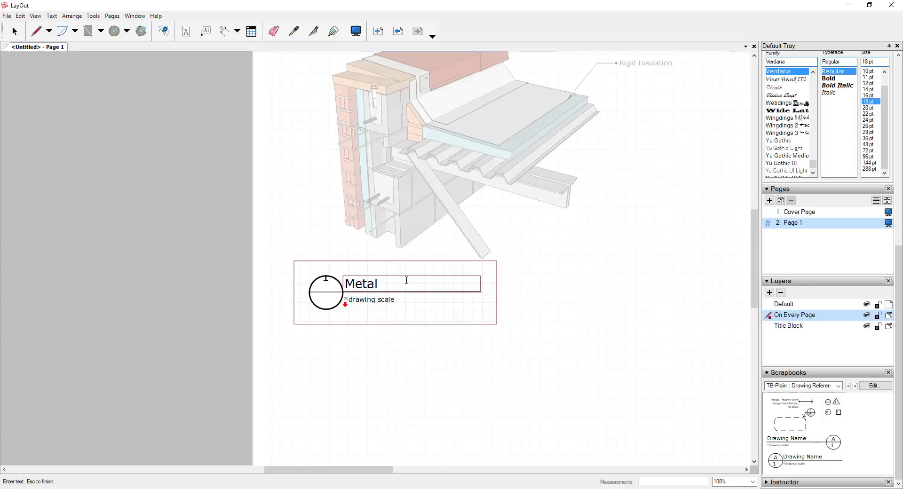
type(" Coping Perspective")
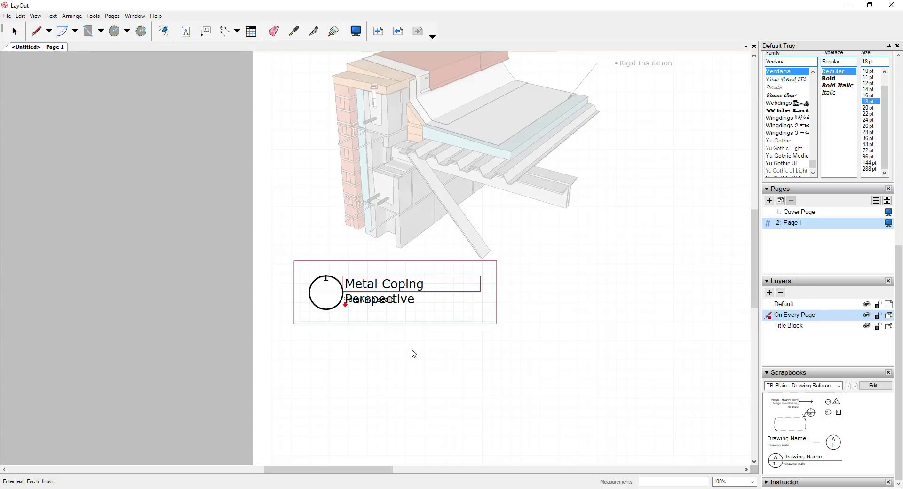
key("Escape")
left_click(464, 285)
left_click_drag(485, 282, 513, 281)
left_click(442, 342)
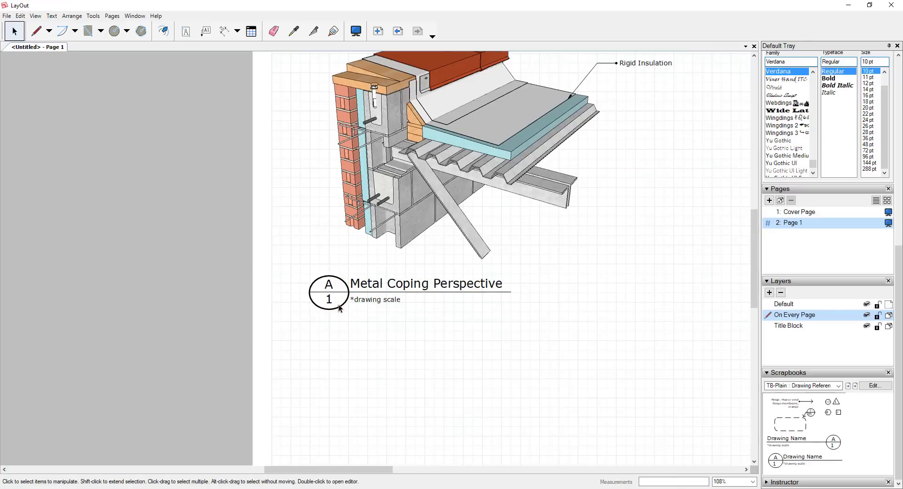
left_click(339, 308)
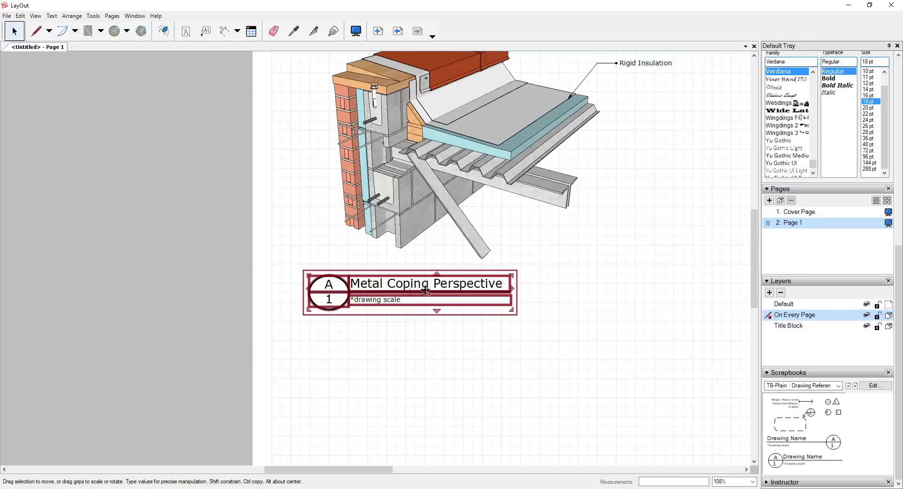
key("ctrl+z")
Inside the title tag group, widen only the name's text box so "Metal Coping Perspective" fits on one line.
double_click(472, 283)
left_click(479, 284)
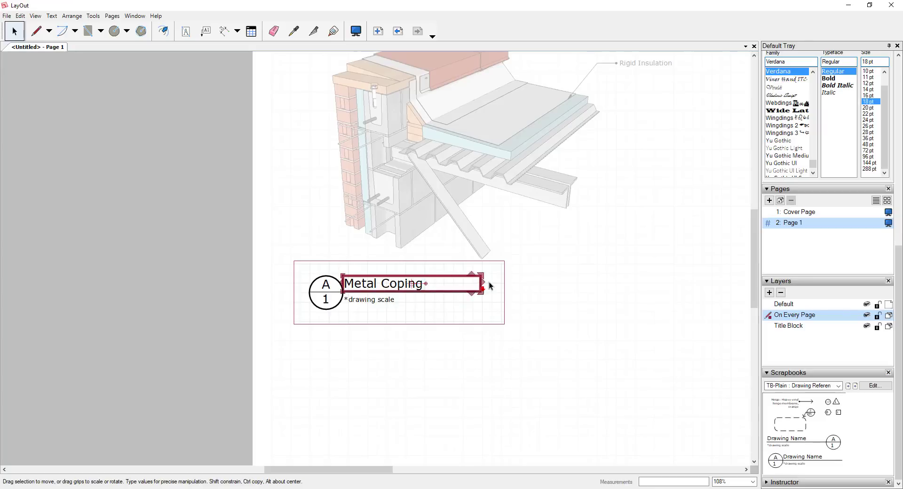
left_click_drag(484, 283, 506, 285)
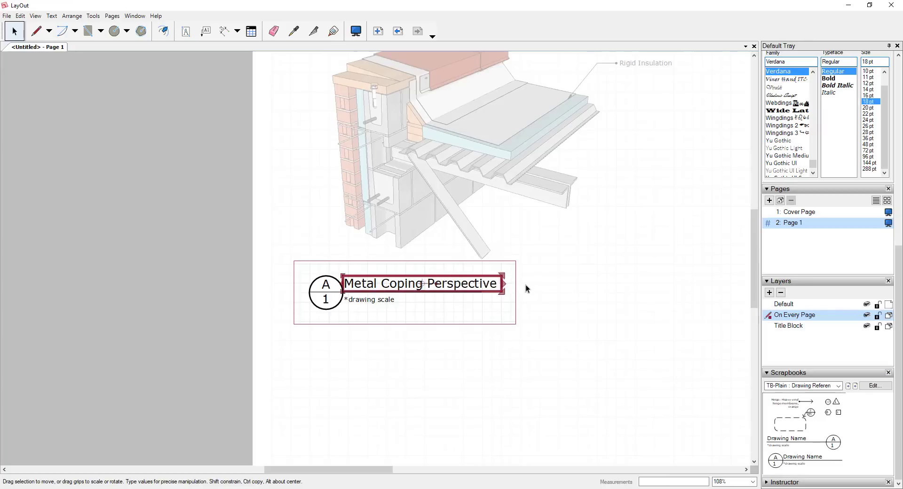
left_click(510, 289)
Change the title tag's scale note to "*Not to Scale" and leave the group.
double_click(364, 301)
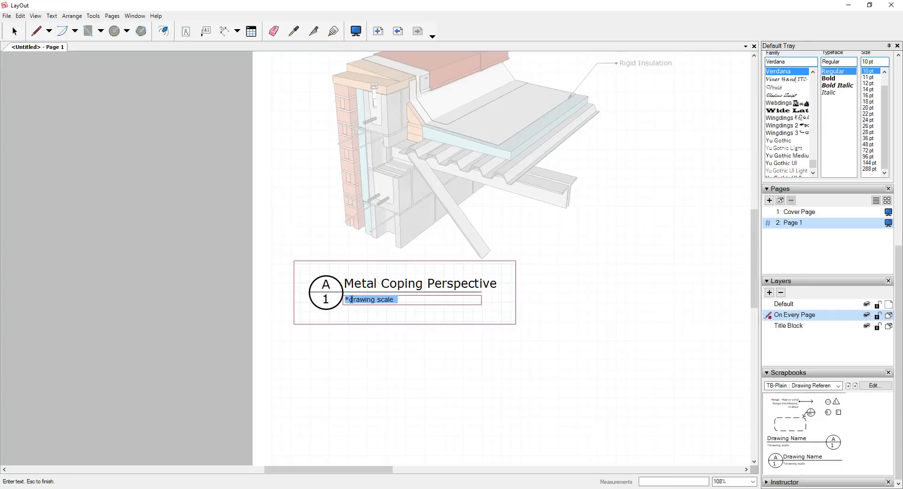
left_click(352, 299)
key("shift+End")
type("Not")
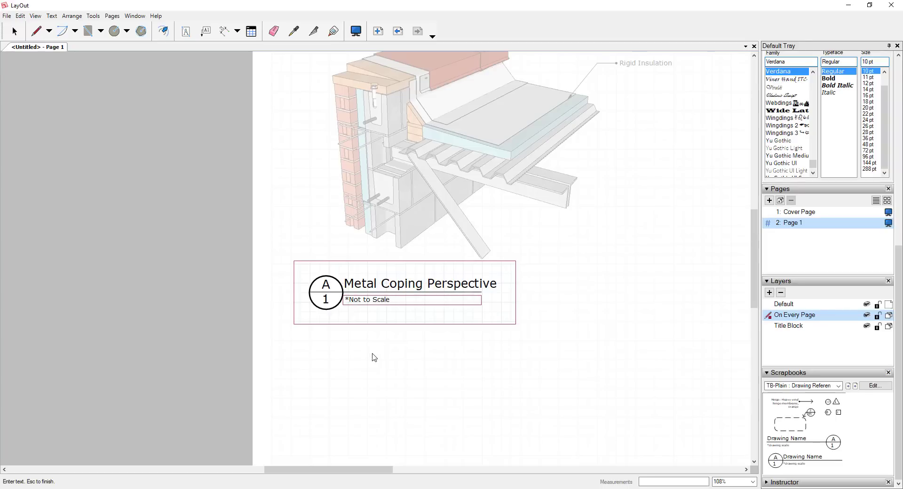
key("Escape")
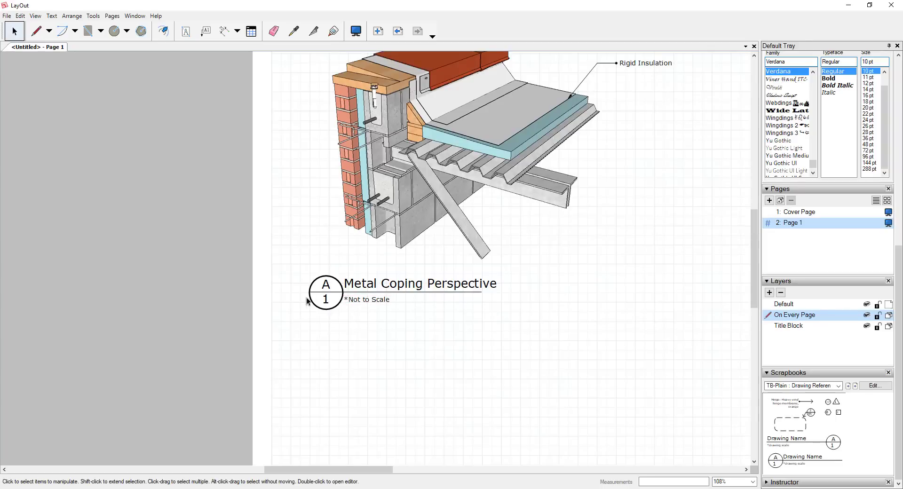
left_click(332, 295)
scroll(332, 296, "down", 3)
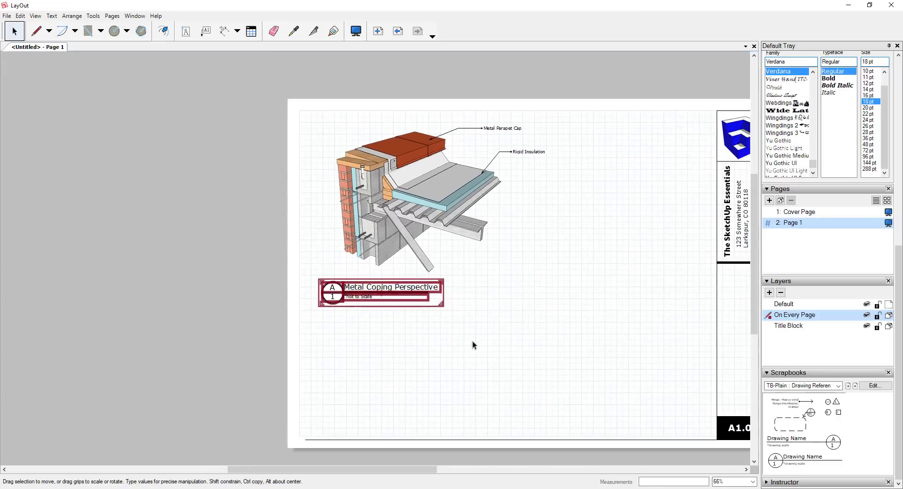
left_click(473, 346)
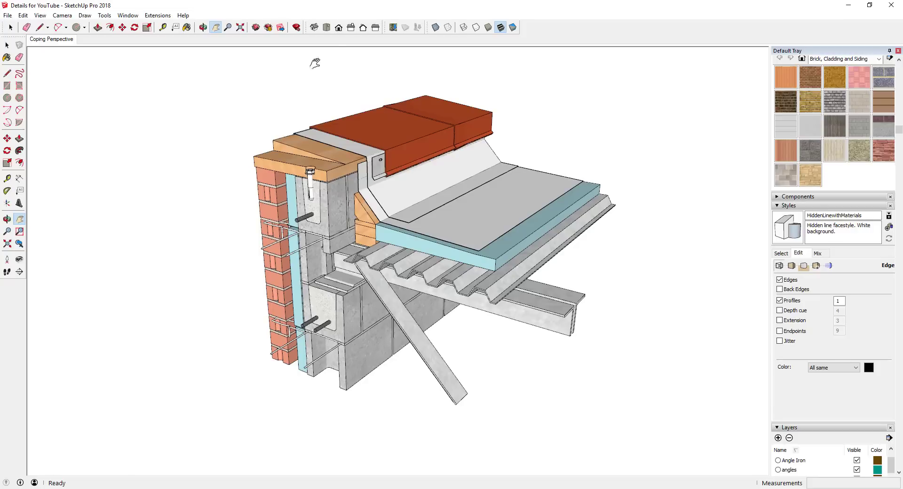
Switch to SketchUp and set the camera to the standard Left view, fitting the whole model in view.
middle_click_drag(399, 210, 550, 128)
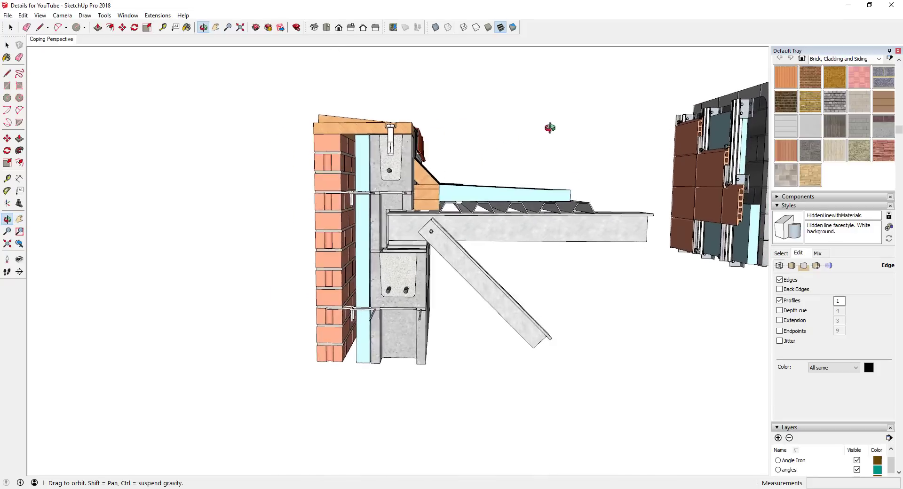
left_click(339, 29)
left_click(350, 27)
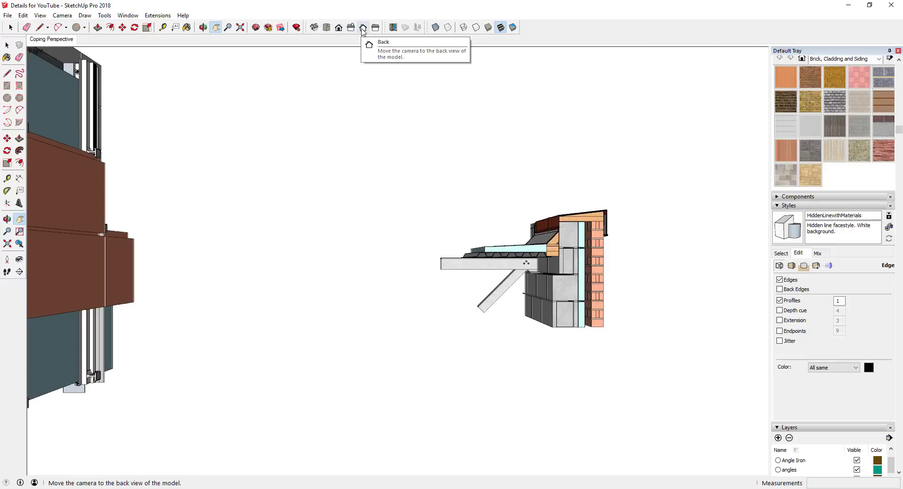
left_click(363, 27)
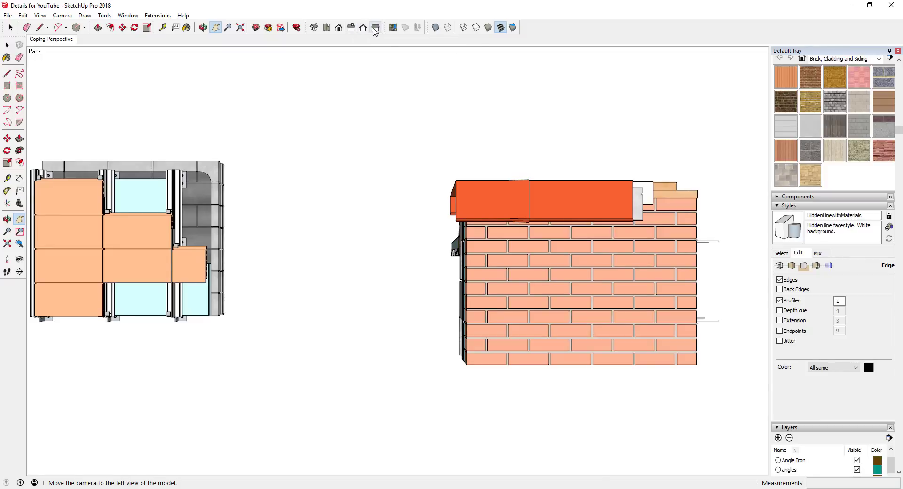
left_click(374, 28)
key("shift+z")
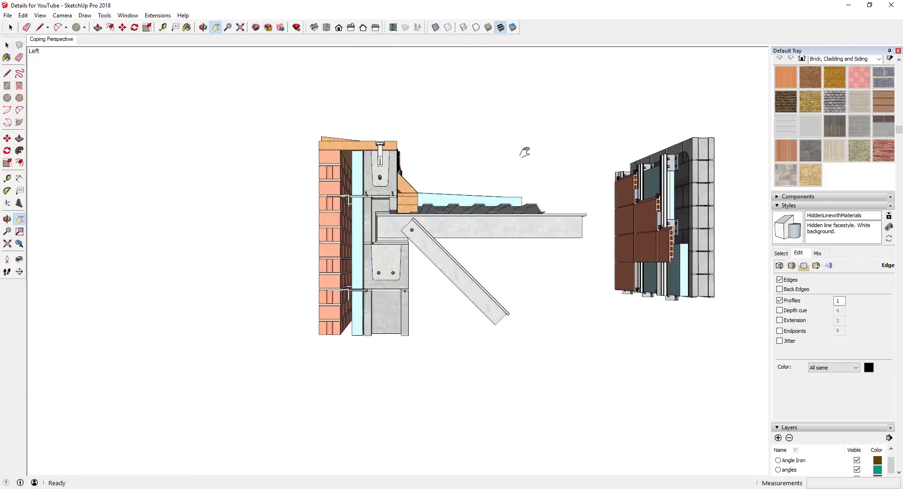
Switch the camera to parallel projection and frame the coping wall detail closely in the Left view.
scroll(429, 150, "up", 3)
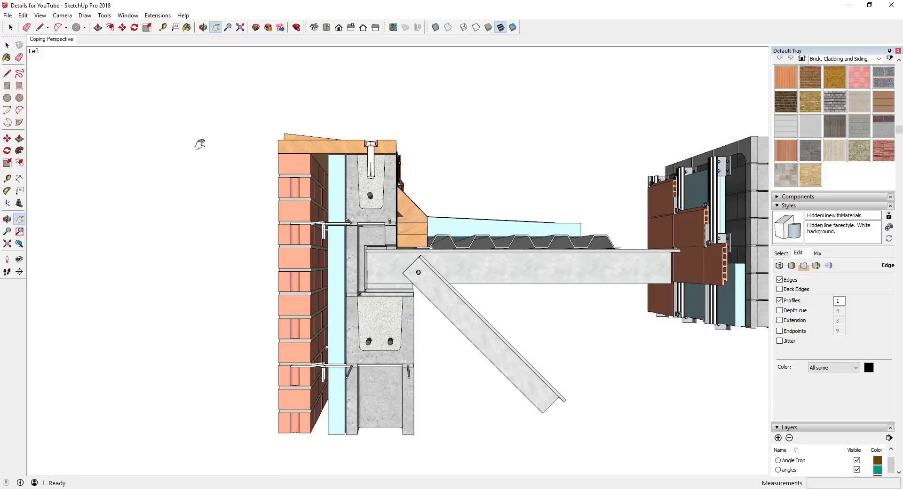
left_click(64, 15)
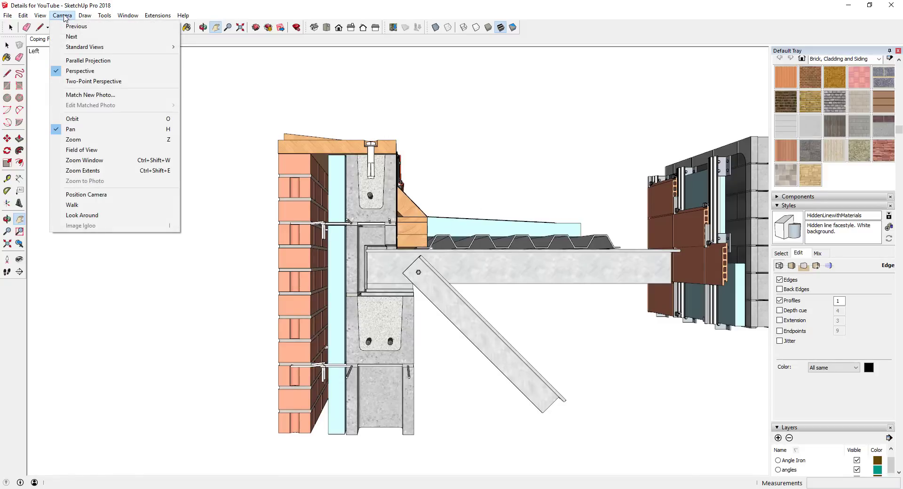
left_click(75, 61)
scroll(471, 294, "up", 2)
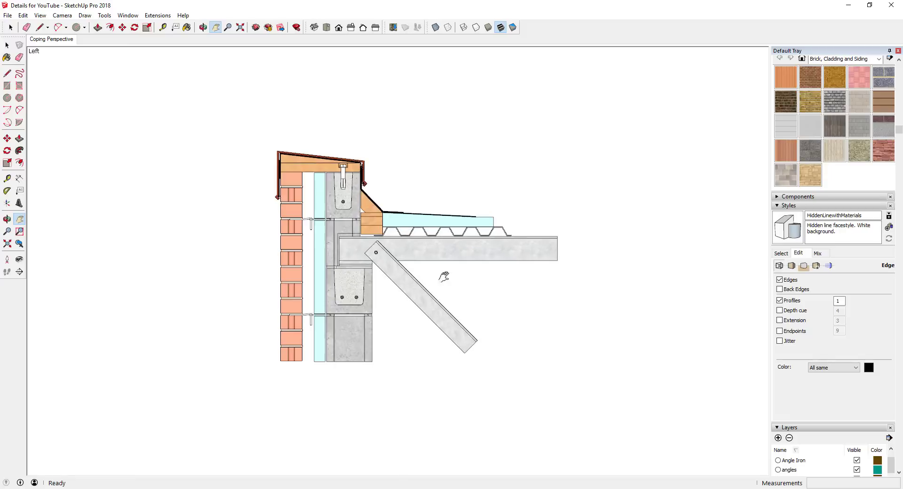
scroll(327, 236, "up", 2)
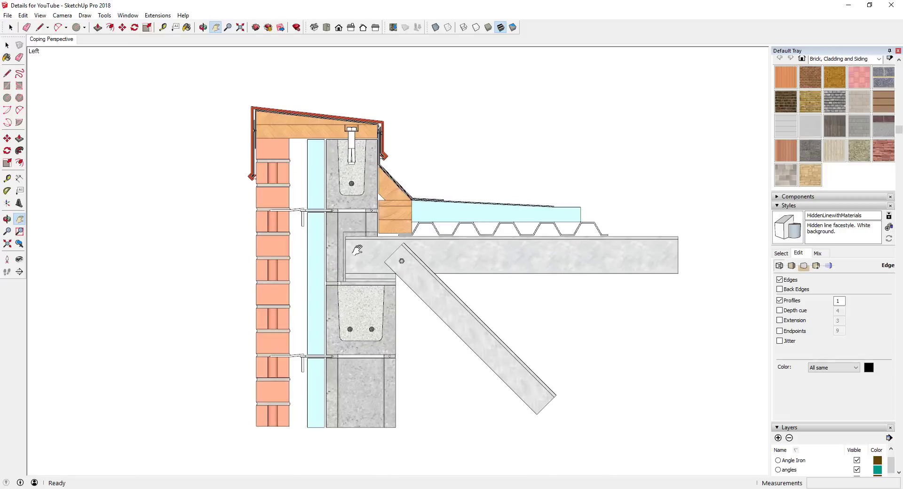
left_click(58, 17)
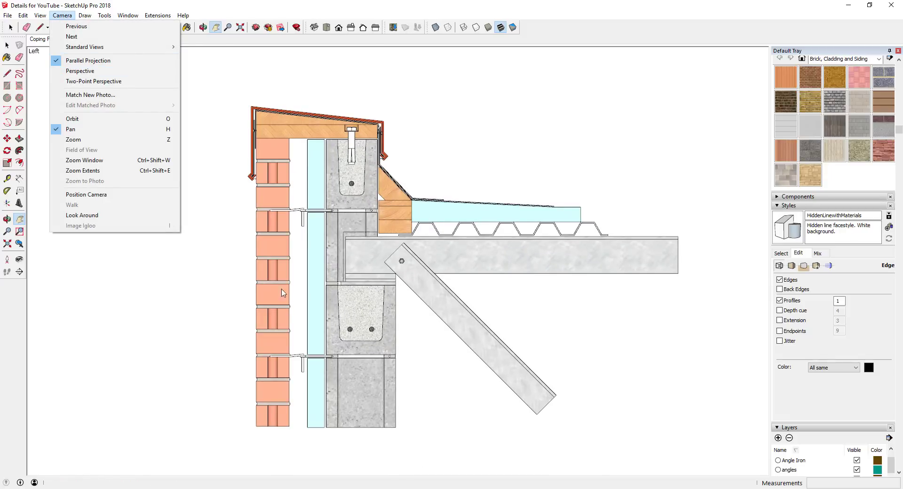
left_click(173, 367)
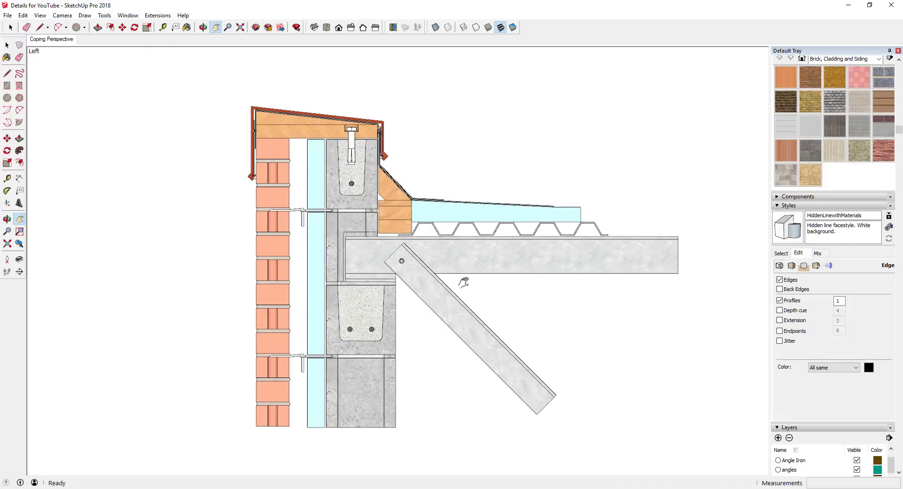
scroll(490, 281, "up", 1)
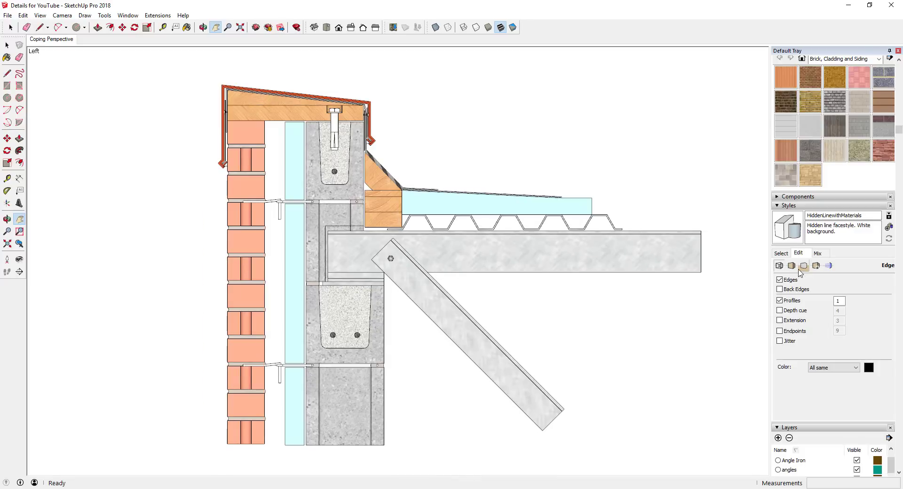
Try the HiddenLine style on the elevation view, returning to the HiddenLinewithMaterials style.
left_click(804, 267)
left_click(792, 266)
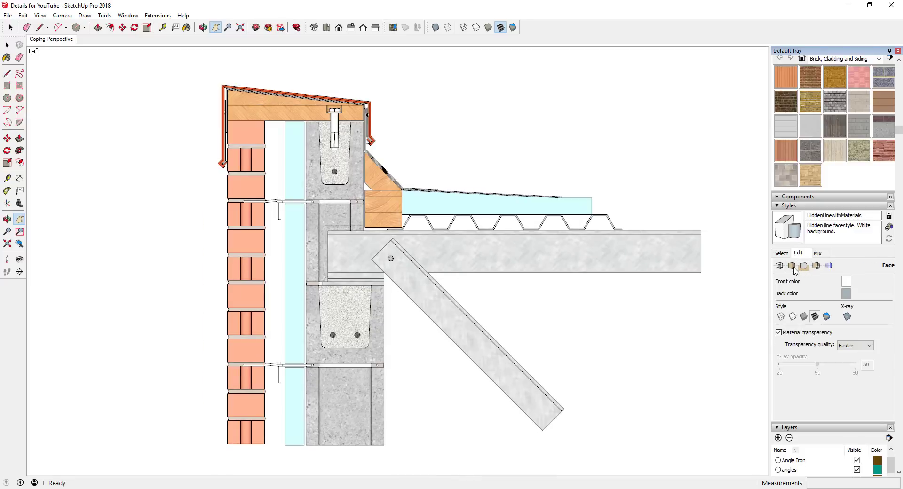
left_click(781, 253)
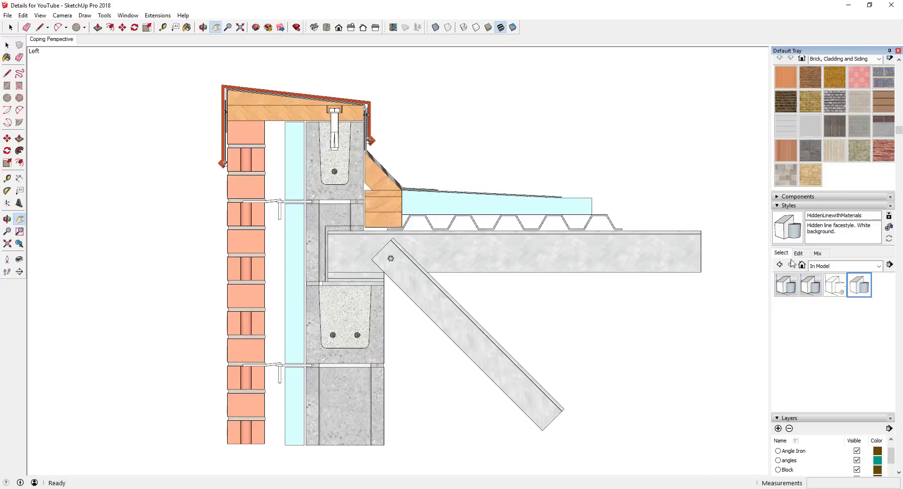
left_click(834, 288)
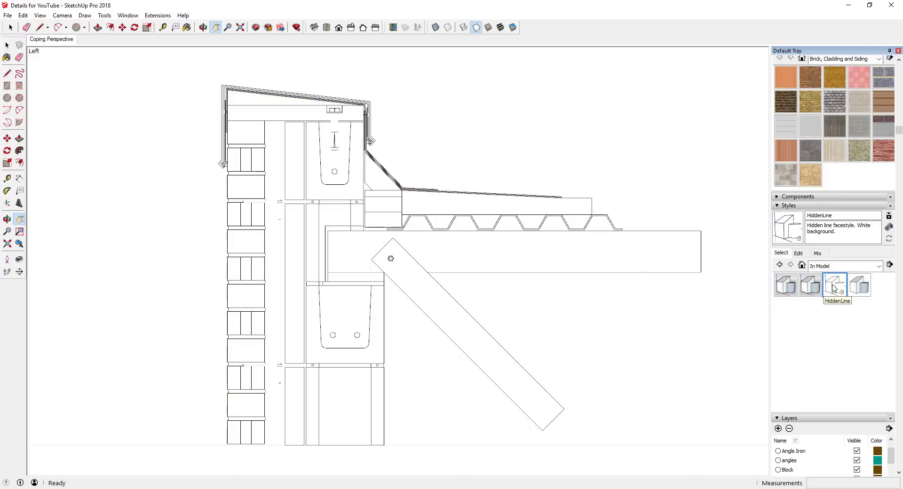
left_click(863, 287)
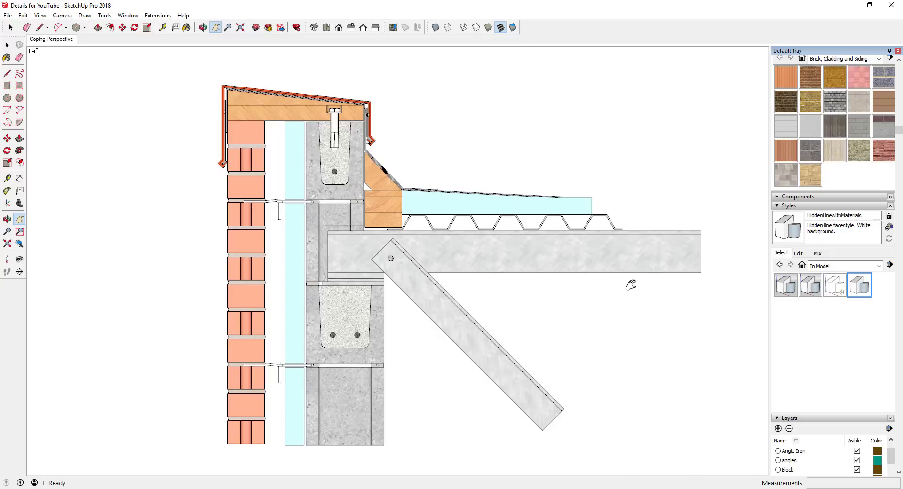
Add a new scene that stores the current parallel Left view of the coping detail.
right_click(46, 39)
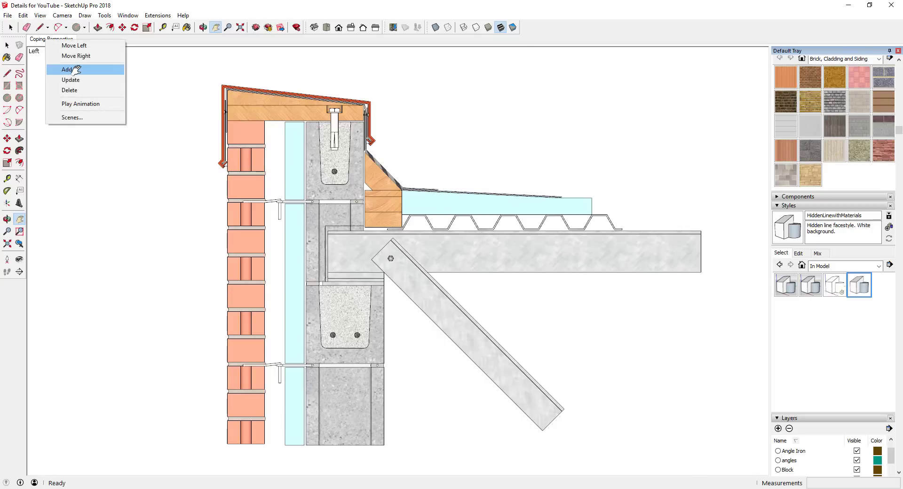
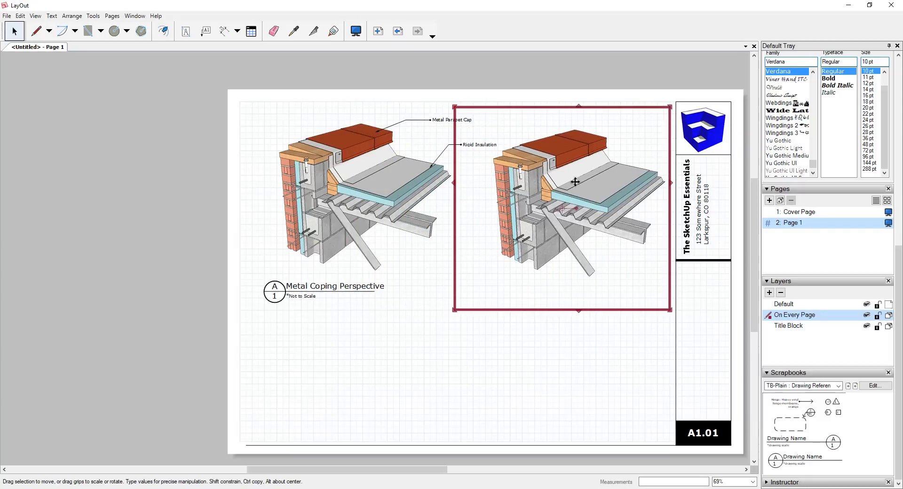
In LayOut, check which SketchUp scenes are available for the duplicated coping viewport.
left_click(360, 182)
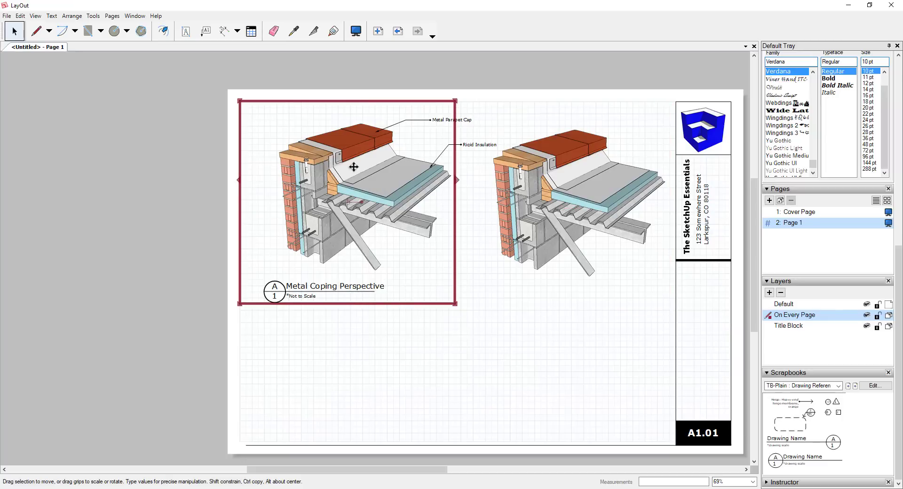
left_click(618, 195)
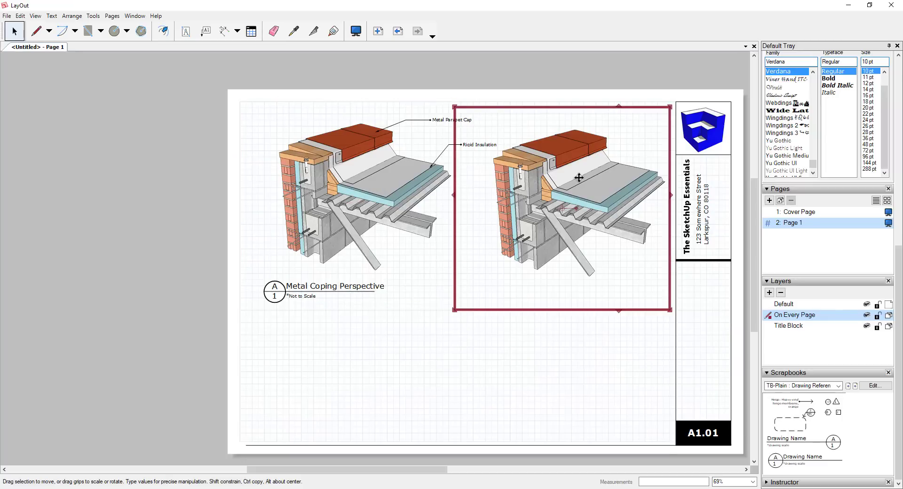
right_click(579, 179)
mouse_move(621, 395)
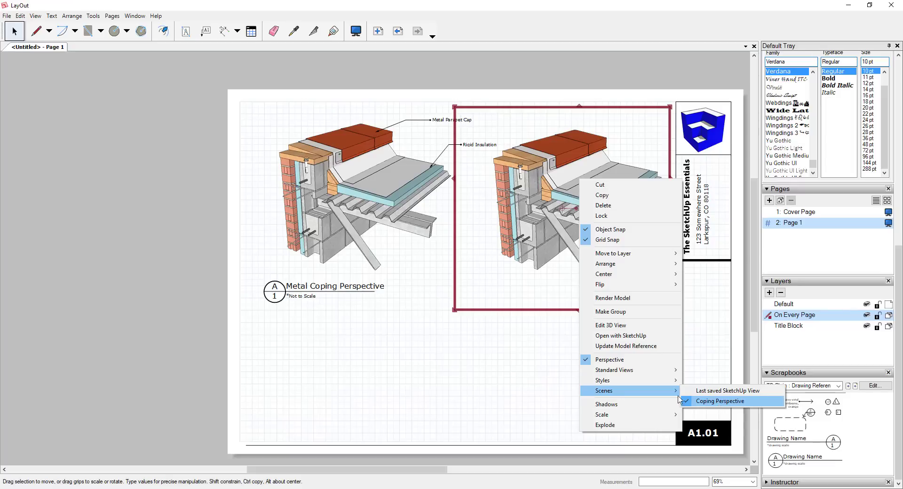
left_click(512, 370)
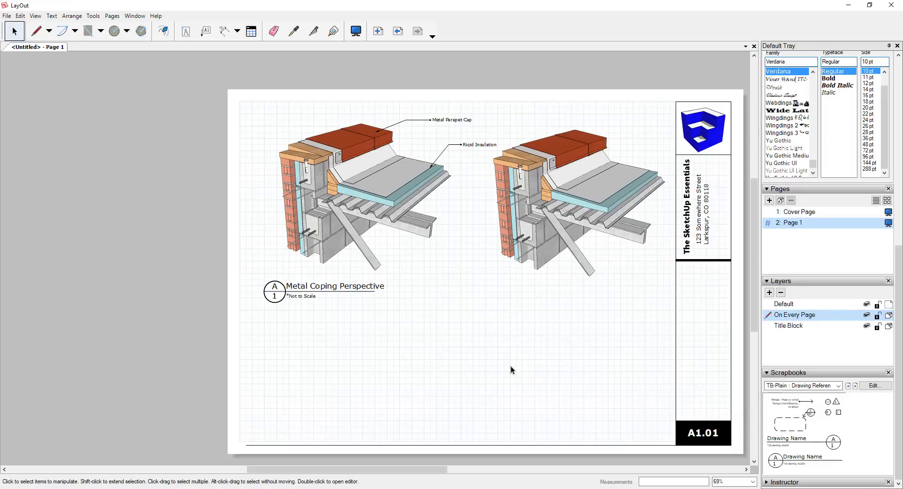
right_click(548, 171)
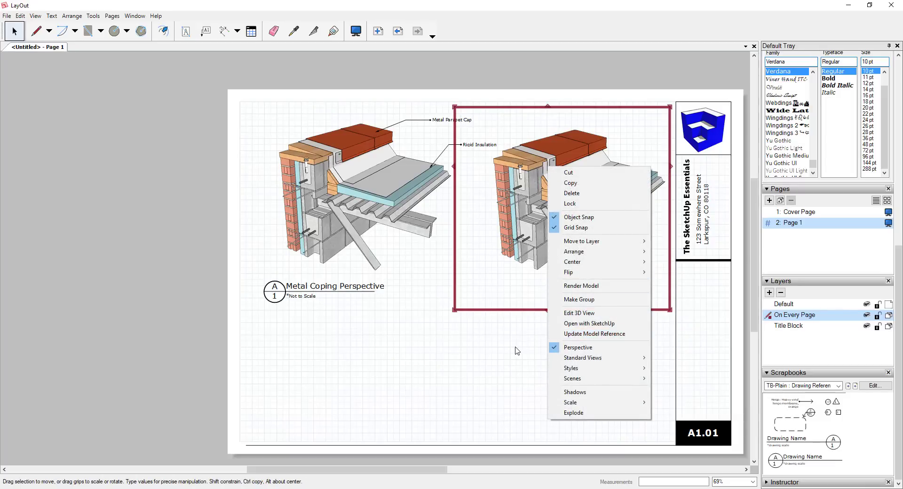
left_click(518, 351)
Update the Details for YouTube.skp reference in the document setup, close it and deselect the viewports.
left_click(7, 15)
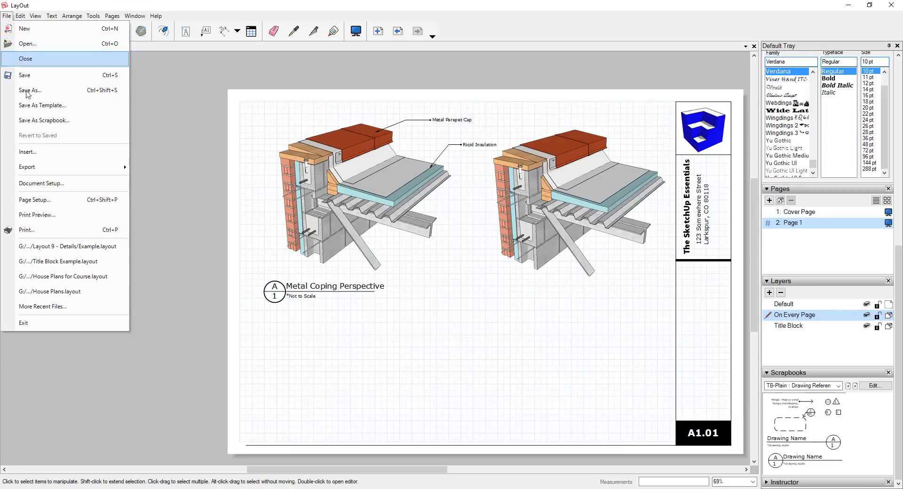
left_click(53, 188)
left_click(130, 79)
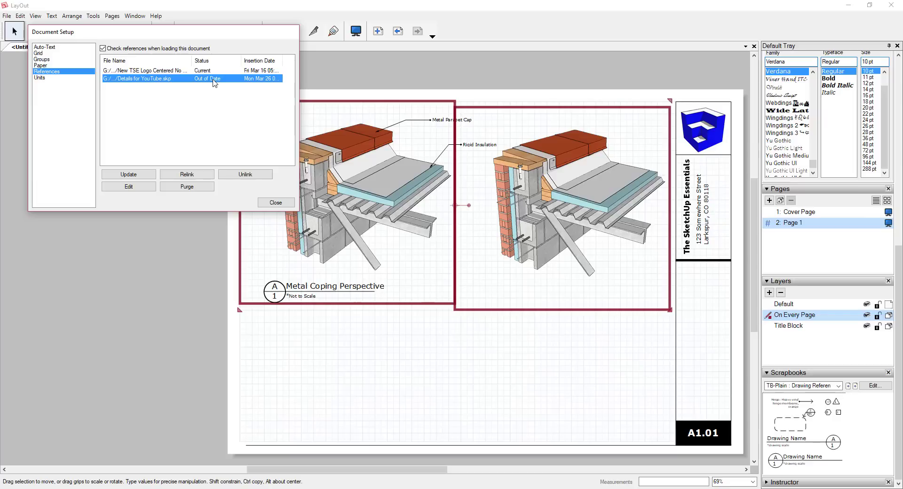
left_click(137, 179)
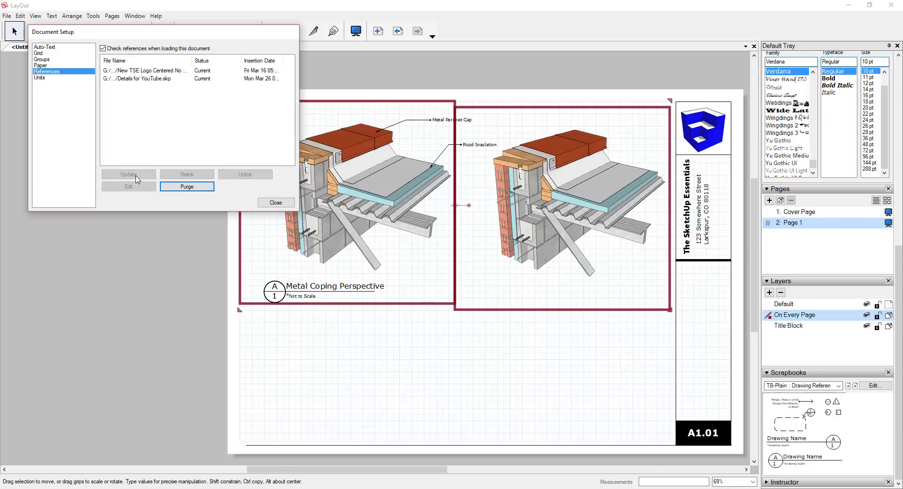
left_click(276, 203)
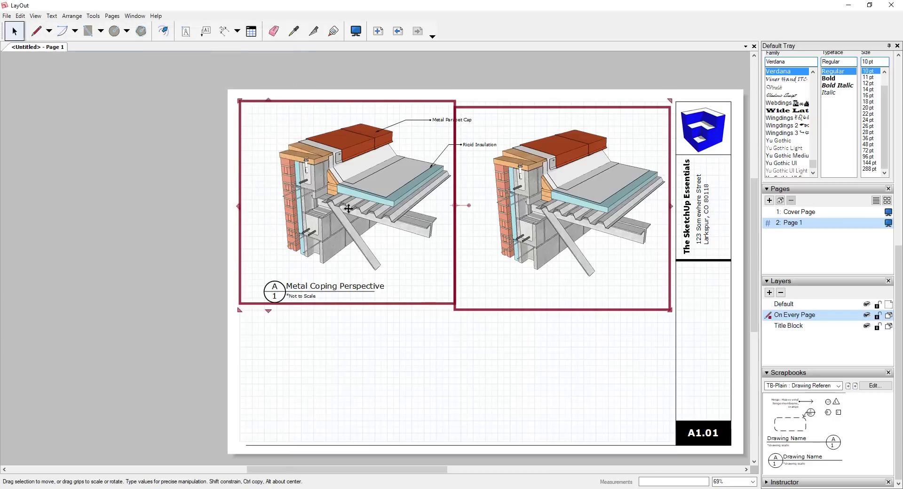
left_click(408, 365)
Nudge the duplicated viewport slightly upward to bring it closer in line with the original perspective viewport.
left_click(556, 215)
key("Up")
key("Up")
key("Up")
key("Up")
key("Up")
key("Up")
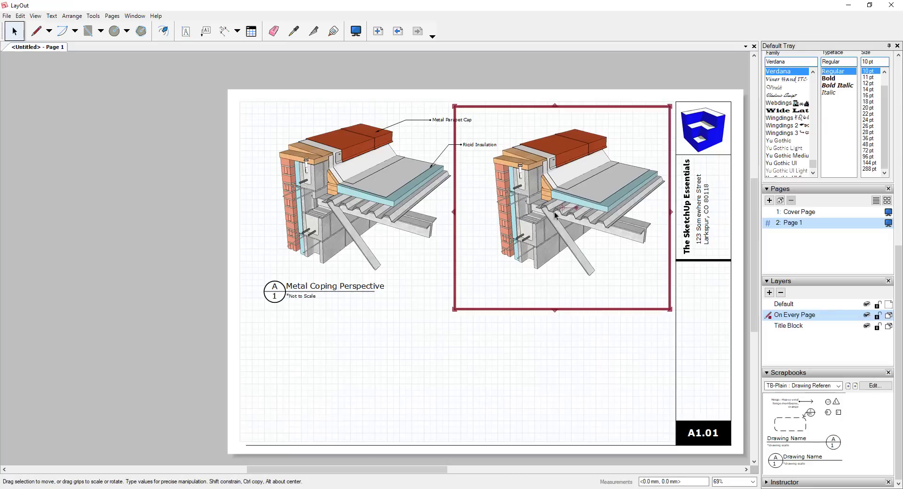
key("Down")
key("Down")
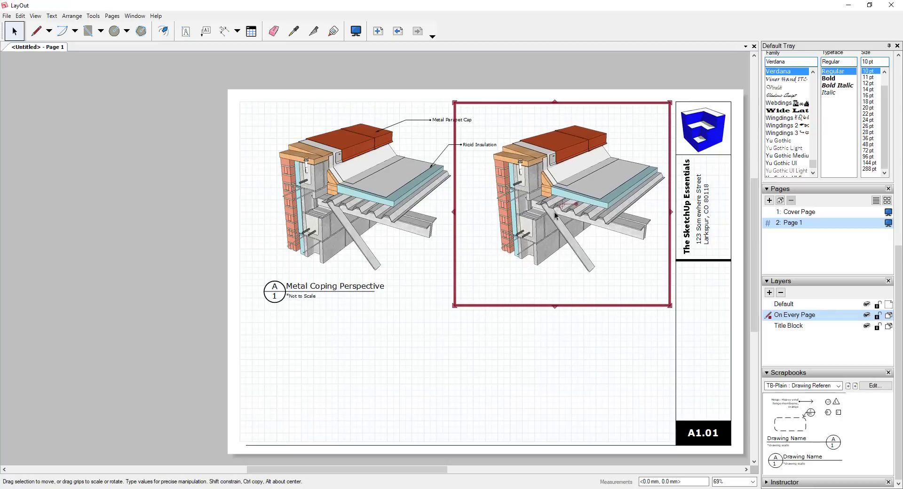
Assign the Coping Elevation scene to the duplicated viewport and move it about 14 mm right and 1 mm up.
right_click(574, 184)
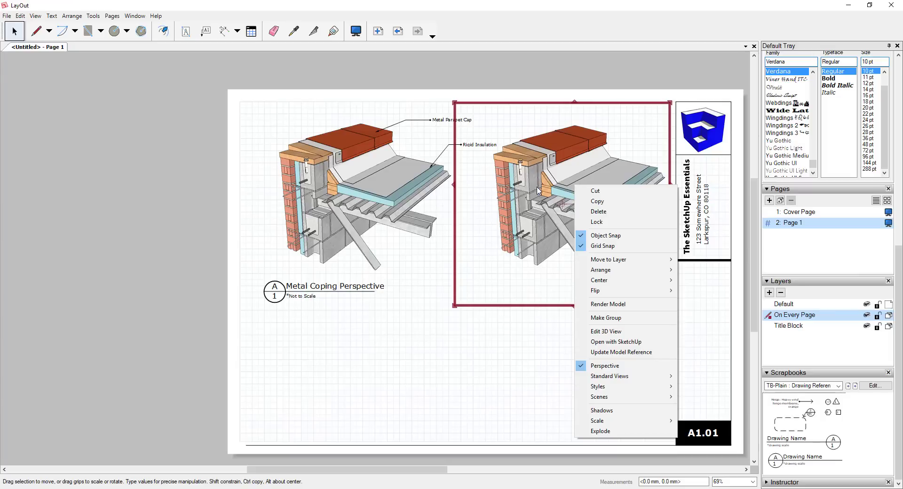
mouse_move(618, 400)
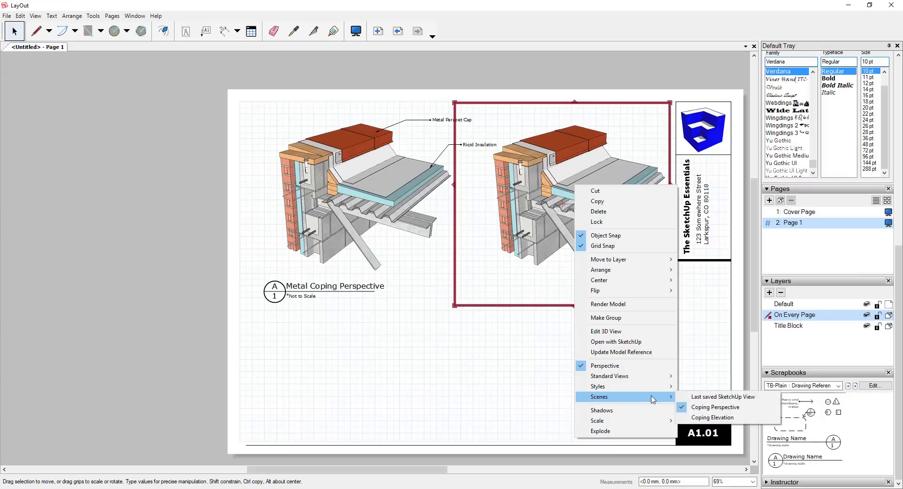
left_click(700, 417)
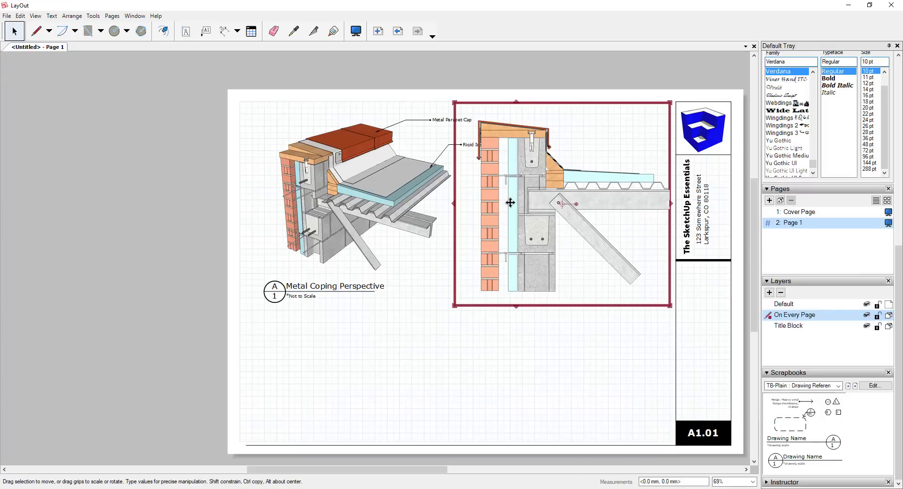
mouse_move(515, 193)
left_mouse_down()
mouse_move(381, 341)
mouse_move(319, 320)
mouse_move(296, 334)
mouse_move(506, 233)
mouse_move(541, 185)
mouse_move(531, 189)
left_mouse_up()
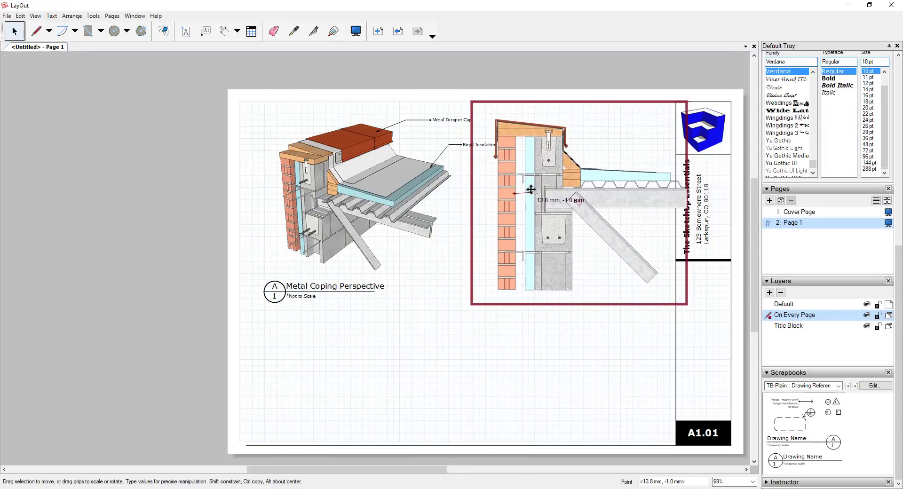
Set the Coping Elevation viewport's scale to 1" = 1'-0" (1:12).
scroll(854, 155, "up", 2)
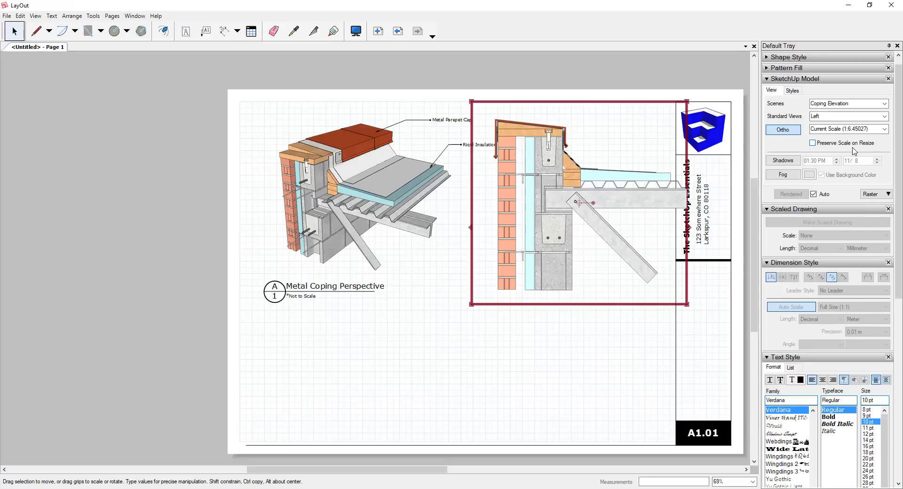
left_click(884, 130)
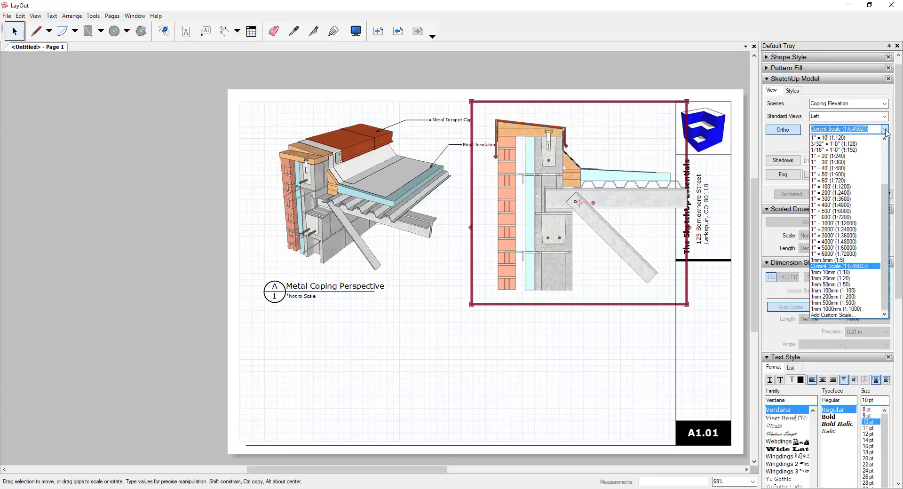
left_click(885, 130)
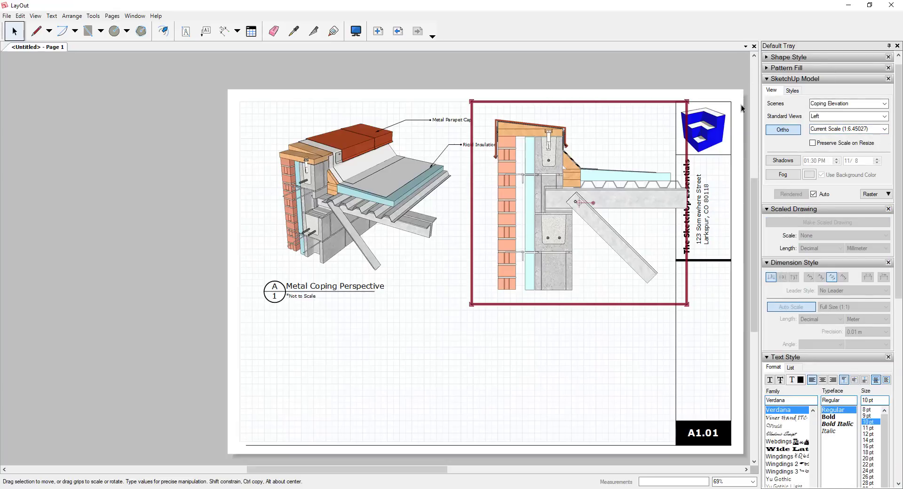
left_click(885, 130)
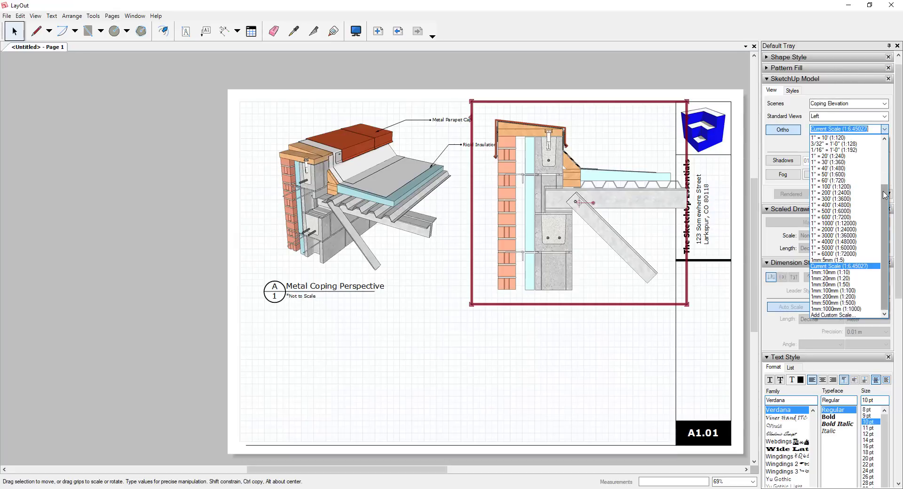
scroll(823, 198, "up", 4)
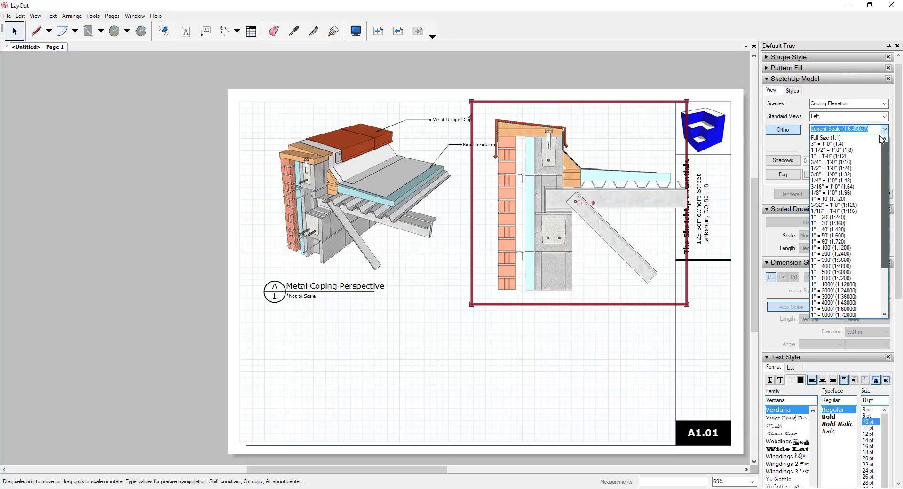
left_click(824, 157)
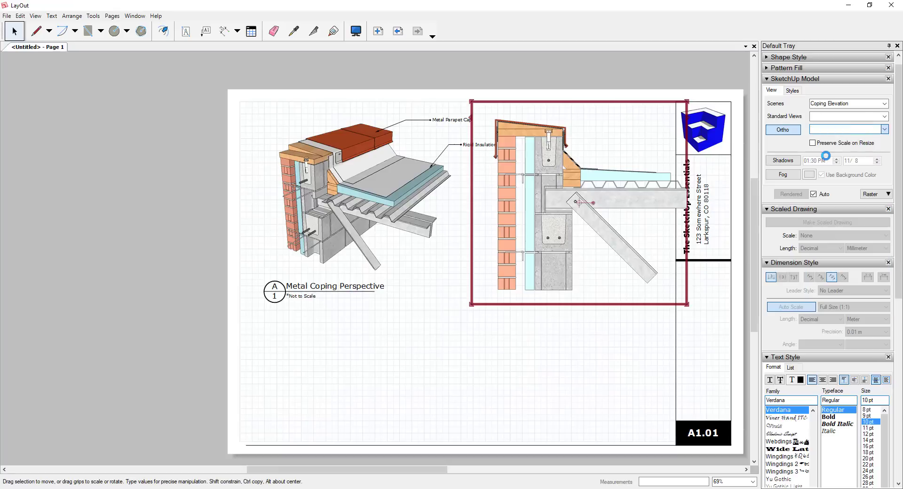
Set the Coping Elevation viewport's scale to 1 1/2" = 1'-0" (1:8) and move it clear of the title block.
left_click(885, 129)
scroll(852, 162, "up", 1)
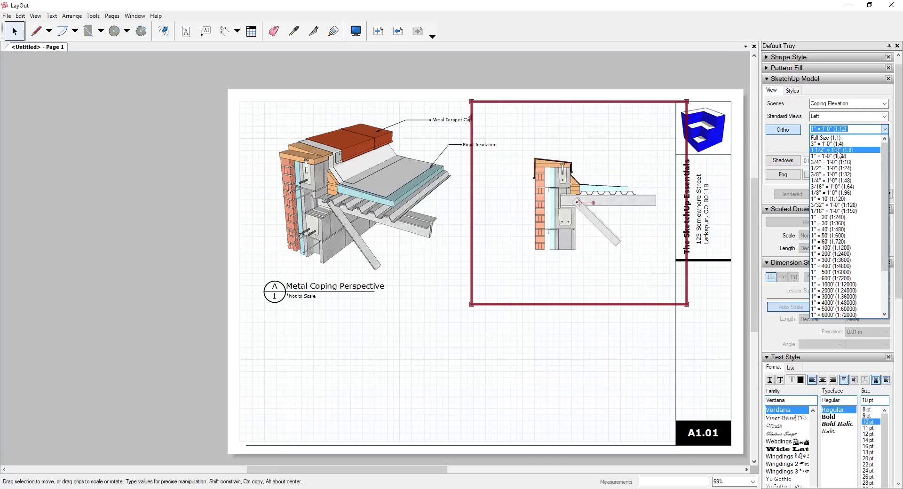
left_click(839, 151)
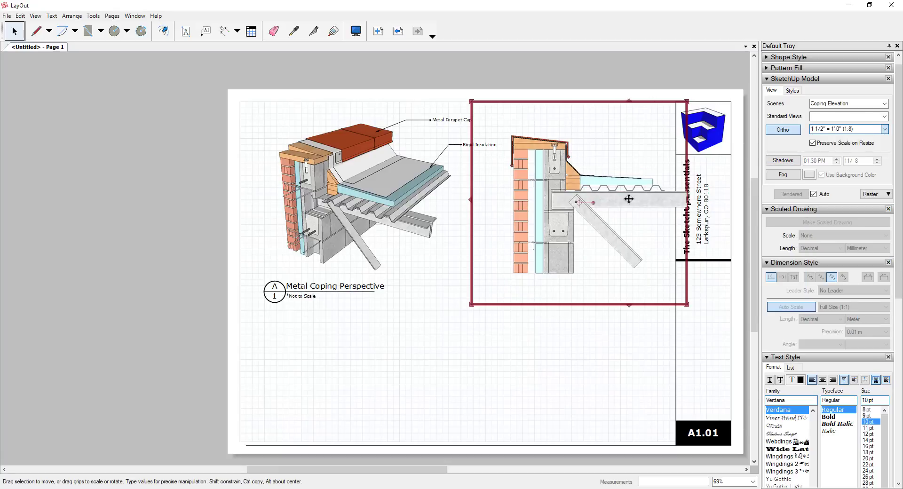
left_click_drag(583, 201, 572, 200)
key("ctrl+z")
left_click_drag(655, 202, 632, 194)
Select the Metal Parapet Cap and Rigid Insulation labels together and create a new layer named Annotation.
scroll(793, 292, "down", 6)
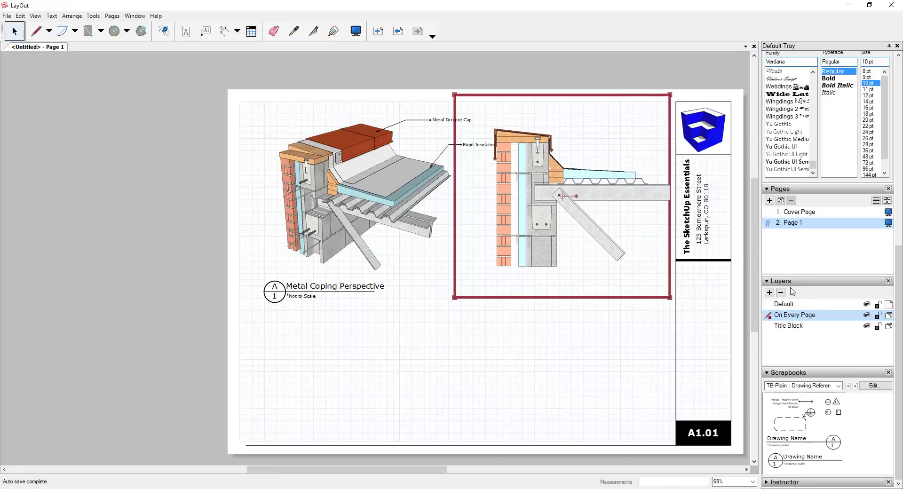
left_click(462, 145)
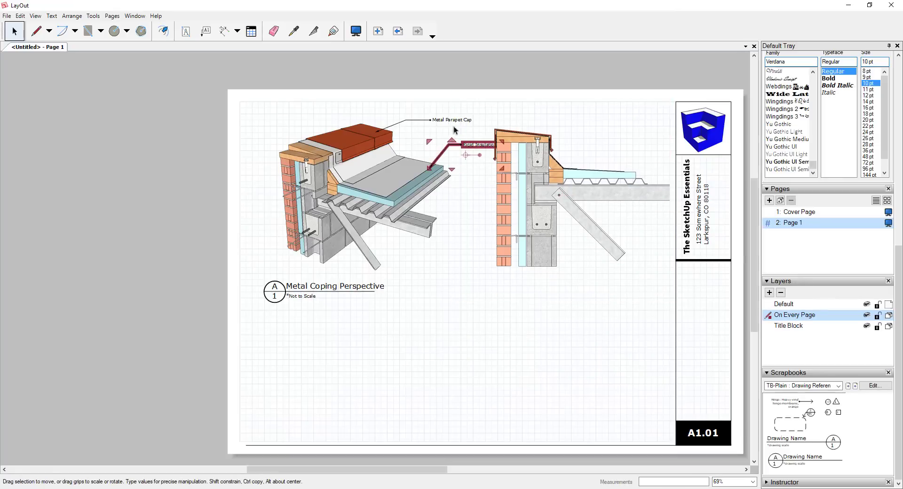
left_click(459, 124)
left_click(440, 120)
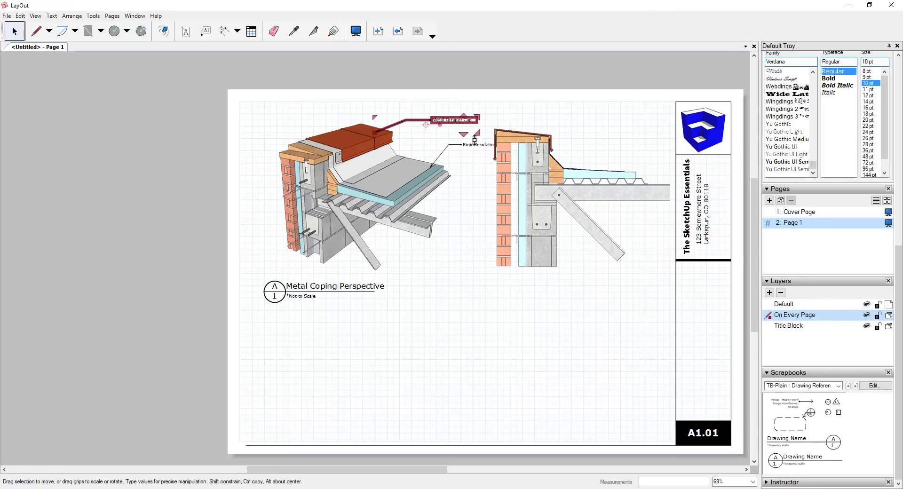
left_click(464, 147, "shift")
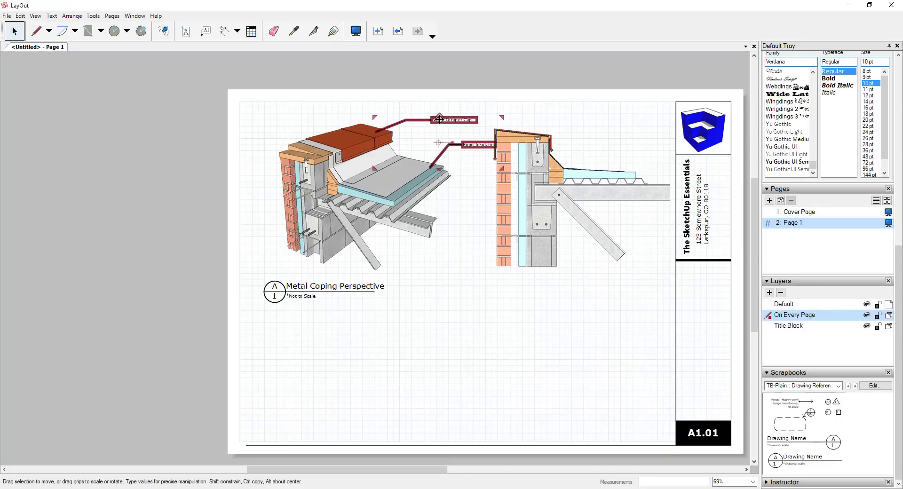
left_click(770, 293)
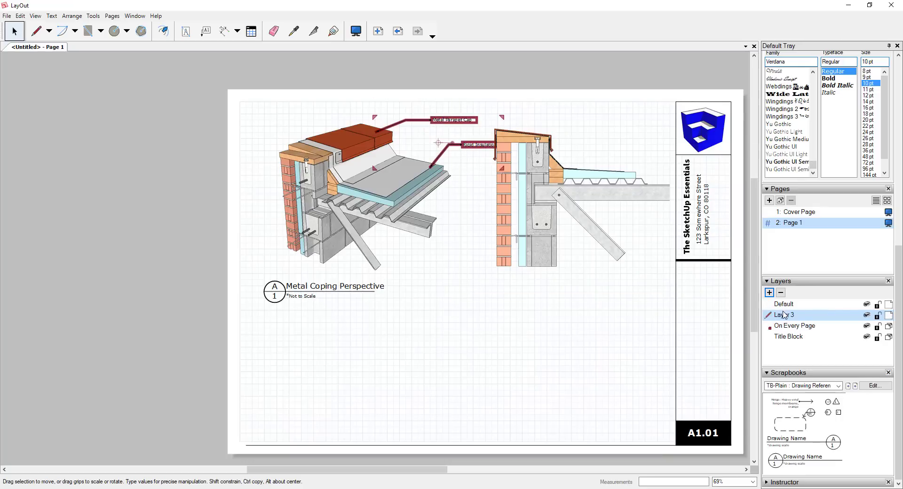
double_click(783, 315)
type("Anno")
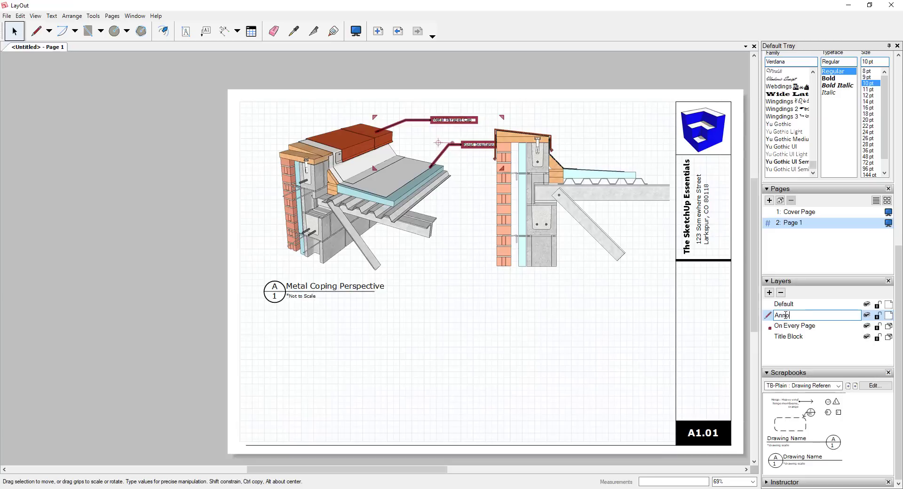
type("tation")
key("Return")
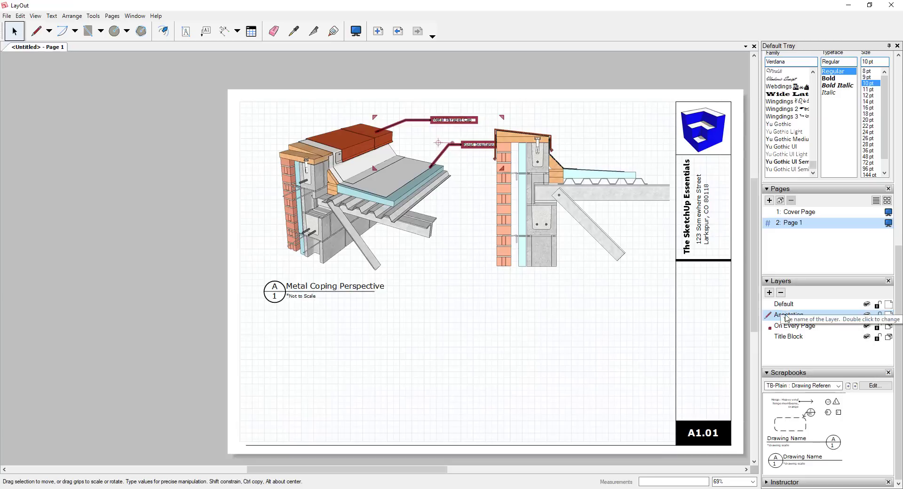
Move the two selected labels to the Annotation layer and place that layer above Default in the layer order.
right_click(442, 119)
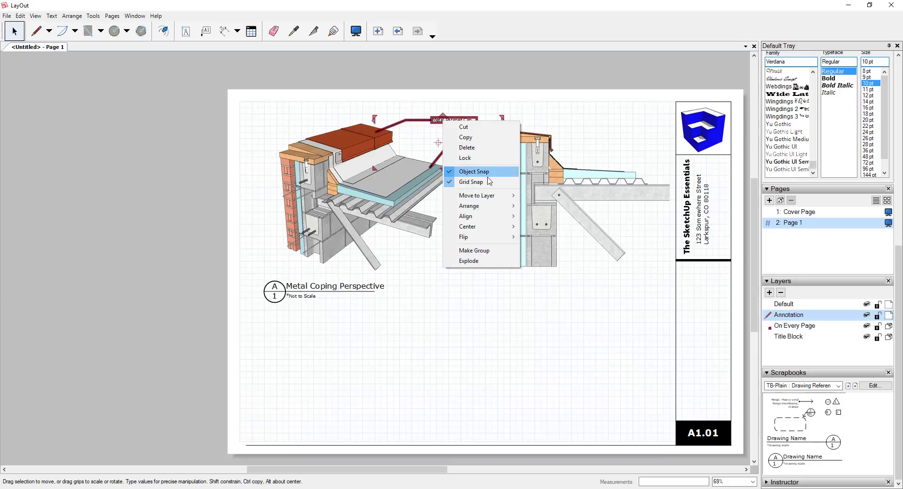
mouse_move(487, 196)
left_click(548, 219)
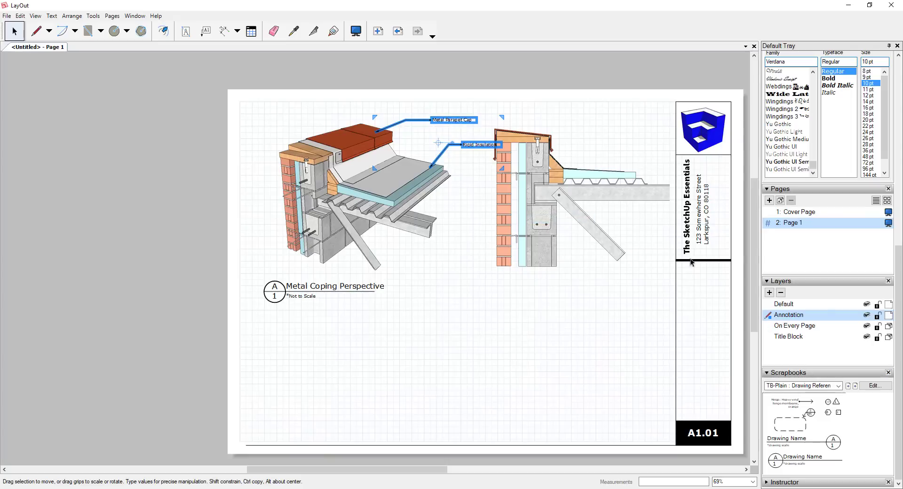
left_click_drag(790, 319, 788, 296)
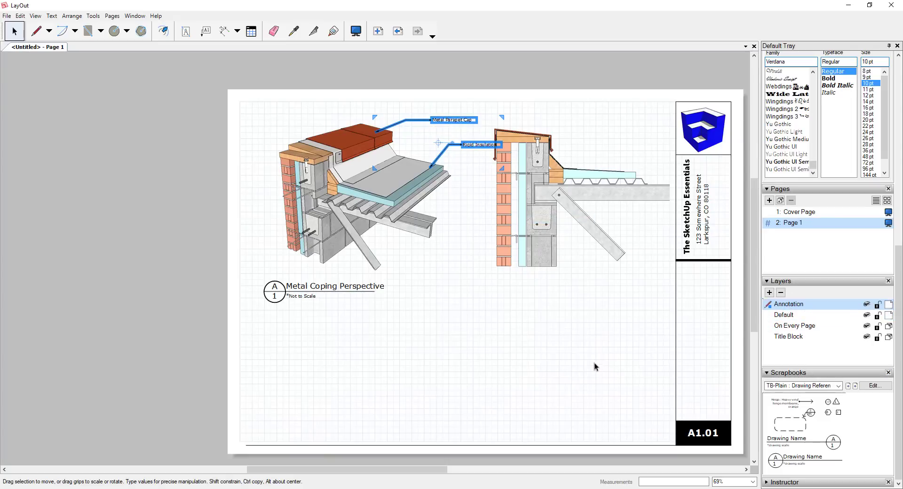
Turn on the white fill for the Rigid Insulation label and deselect it.
scroll(594, 363, "up", 3)
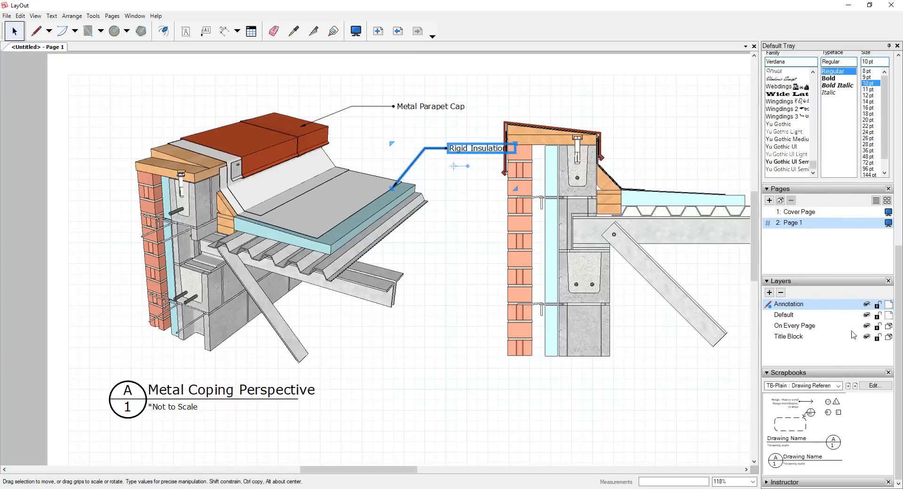
scroll(816, 284, "up", 10)
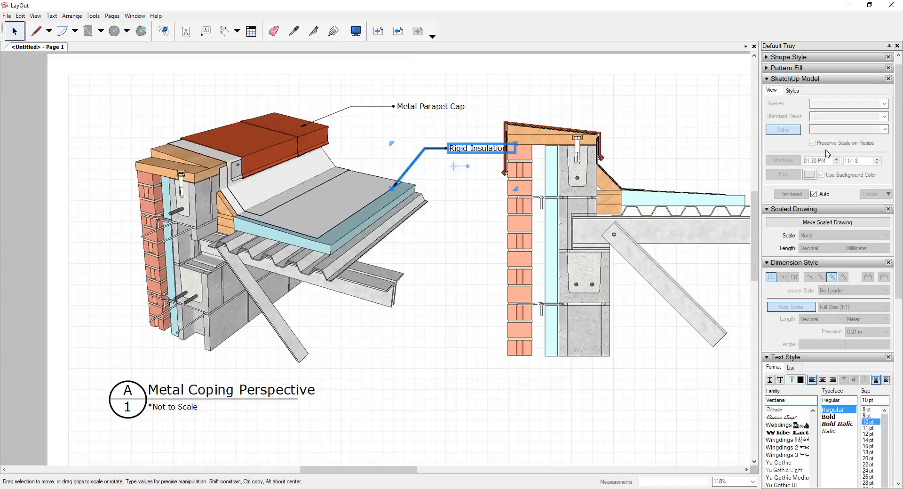
scroll(791, 96, "up", 1)
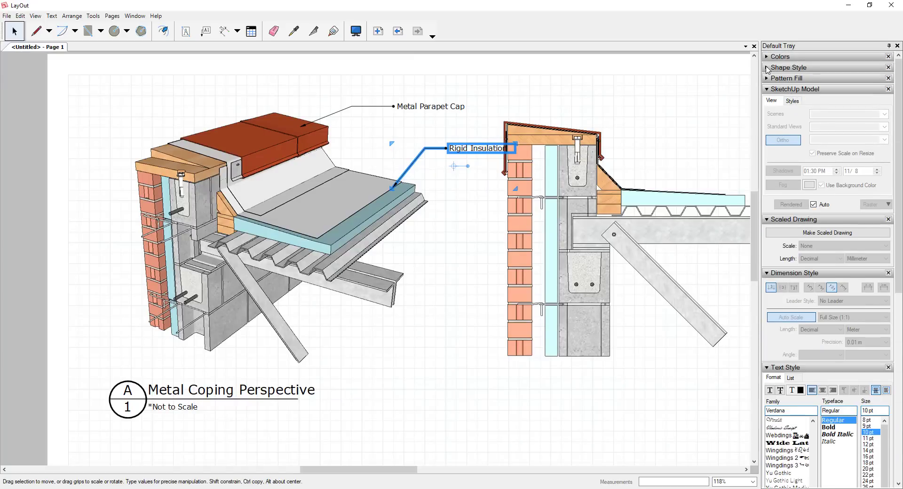
left_click(767, 68)
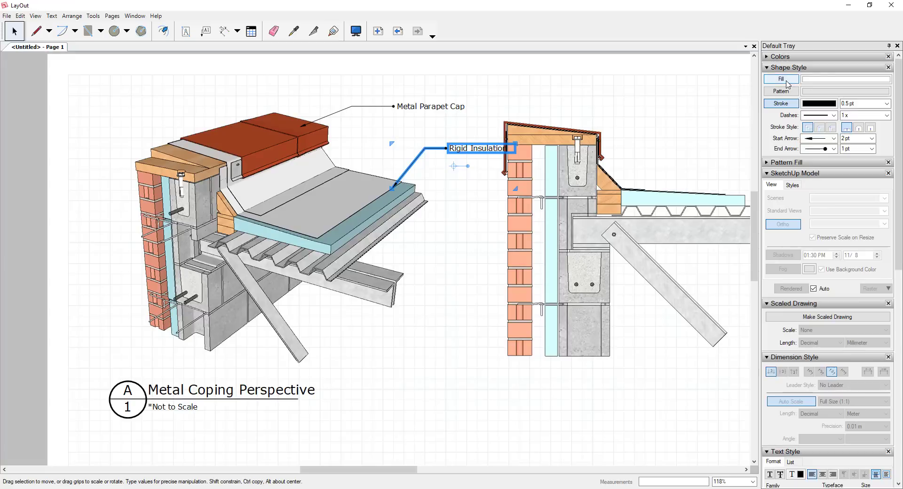
left_click(787, 80)
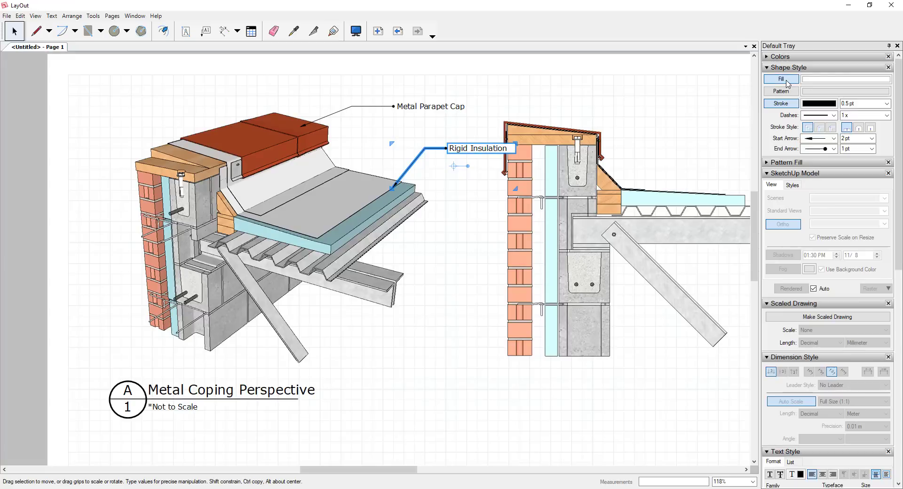
left_click(693, 112)
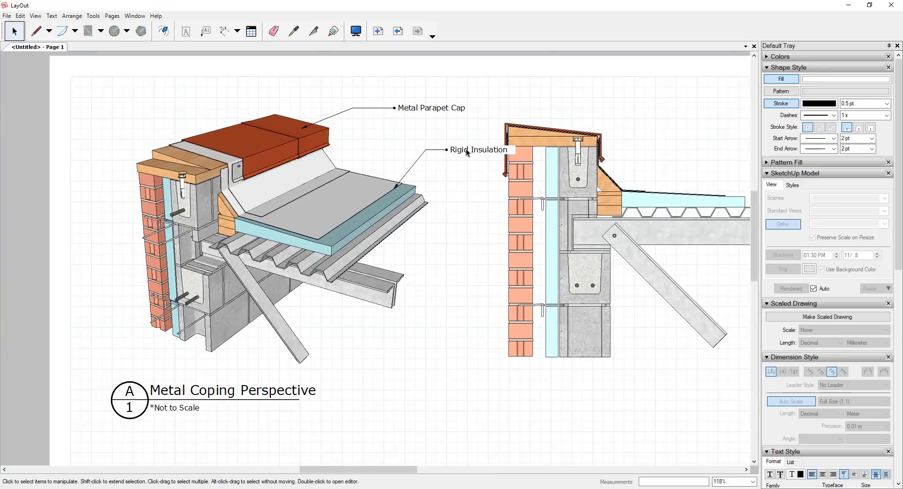
Shift the perspective viewport with its labels and drawing title slightly left, separating the Rigid Insulation label from the elevation.
scroll(468, 152, "down", 5)
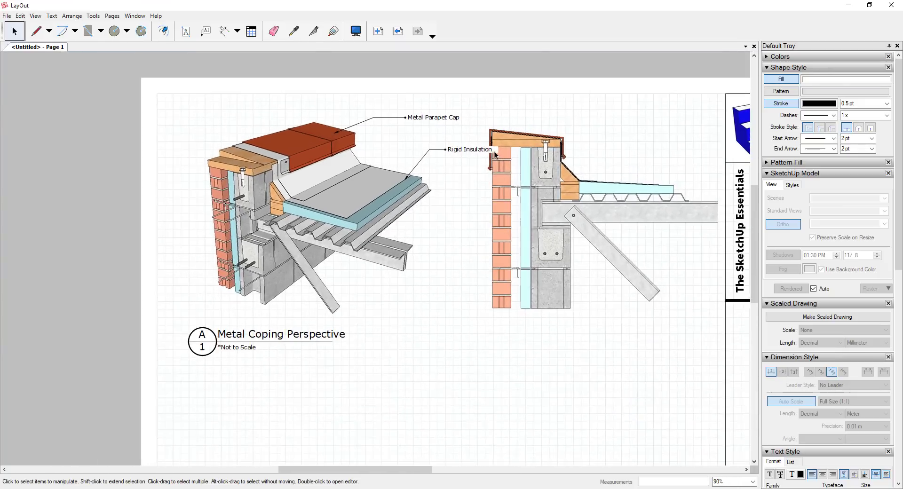
scroll(495, 155, "up", 7)
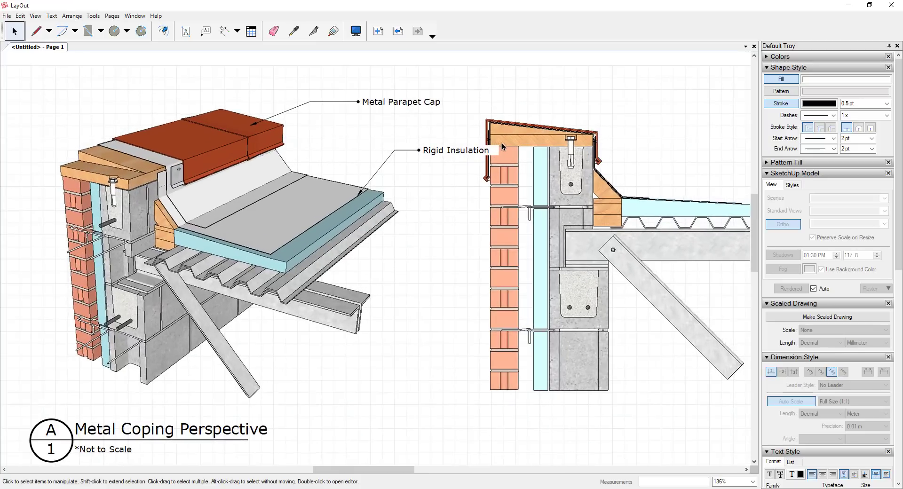
scroll(524, 162, "down", 12)
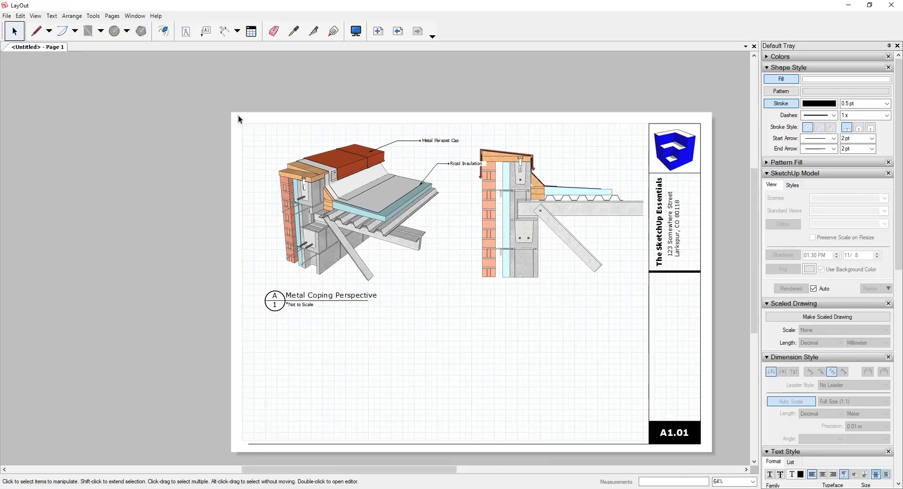
left_click_drag(238, 114, 501, 354)
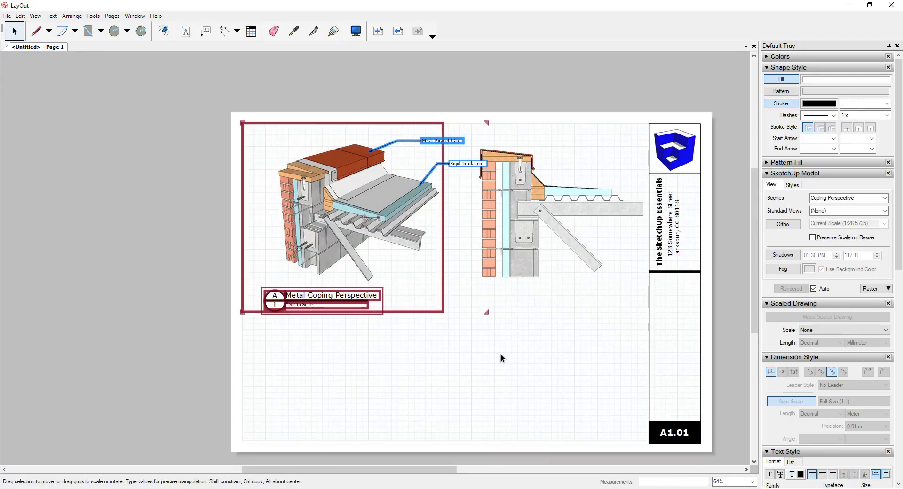
key("Left")
key("Left")
key("Left")
key("Left")
key("Left")
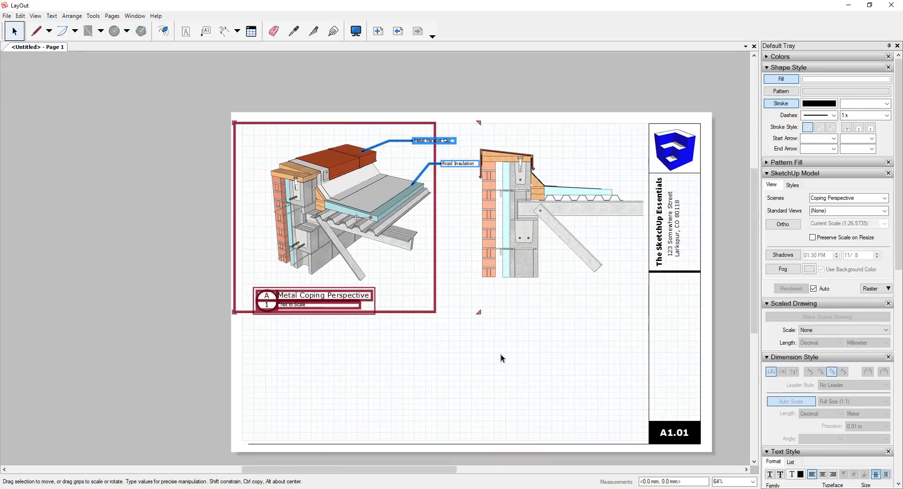
key("Right")
key("Right")
left_click(479, 365)
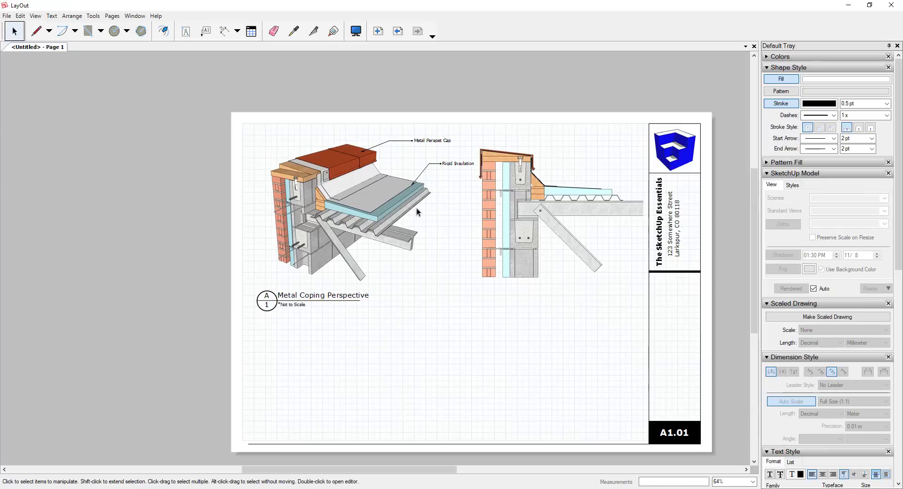
Add a linear dimension across the concrete block's width below the base of the elevation.
scroll(553, 215, "up", 5)
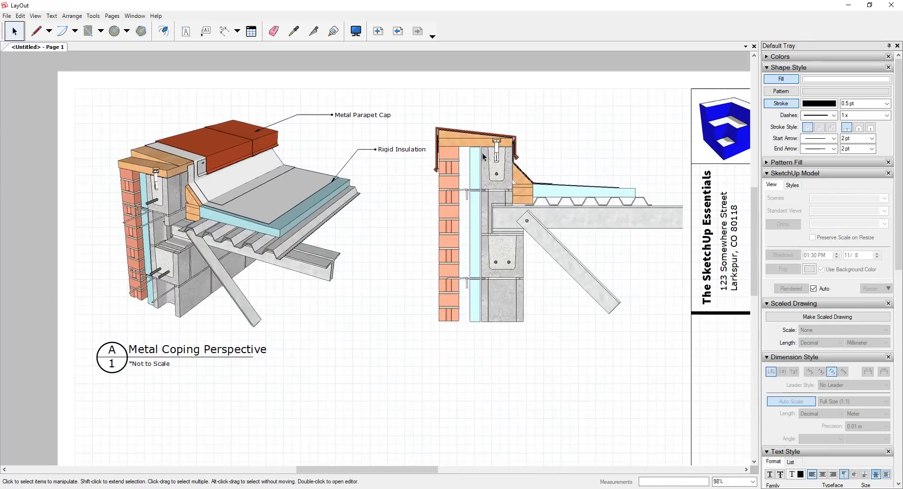
left_click(516, 174)
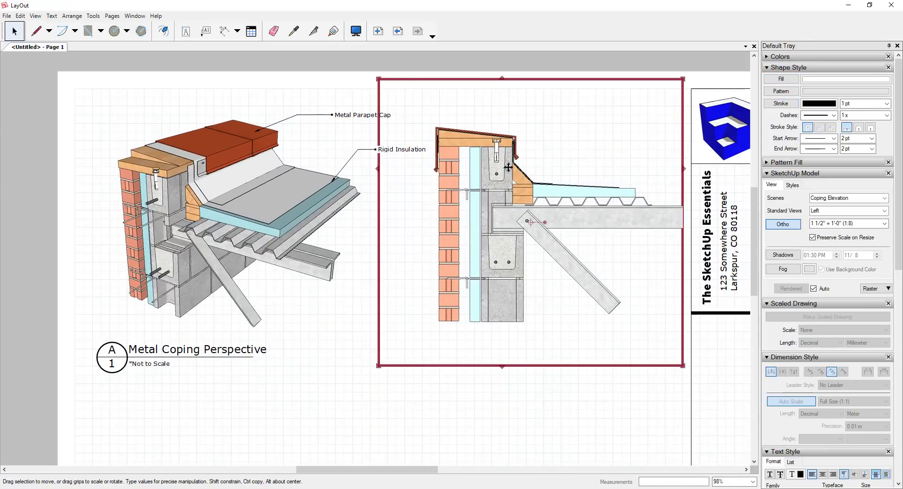
scroll(517, 170, "up", 2)
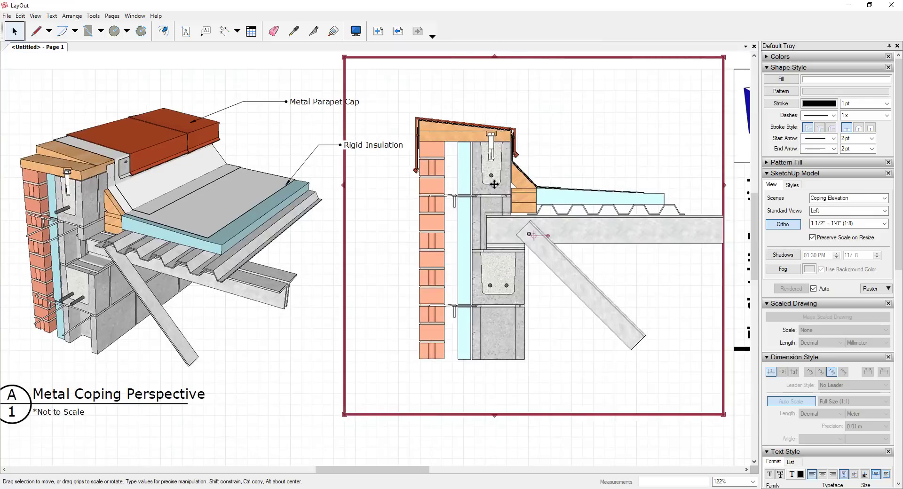
left_click(224, 31)
left_click(473, 359)
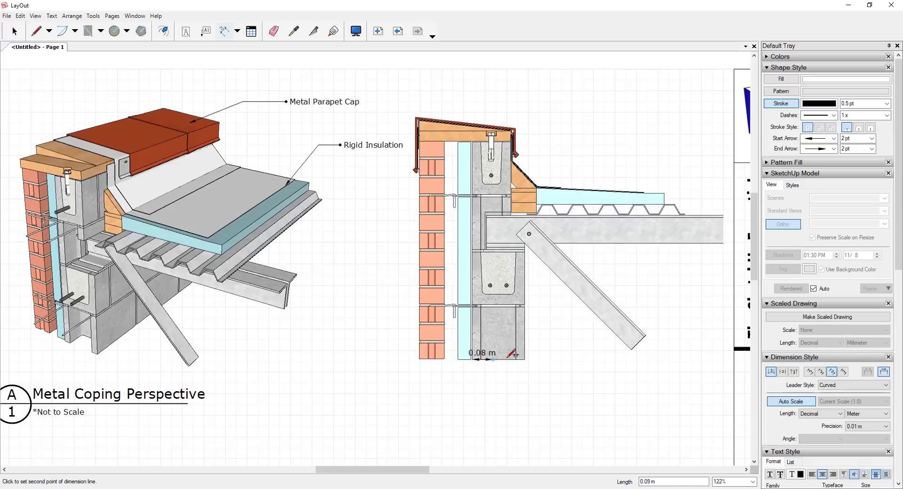
left_click(525, 360)
left_click(528, 376)
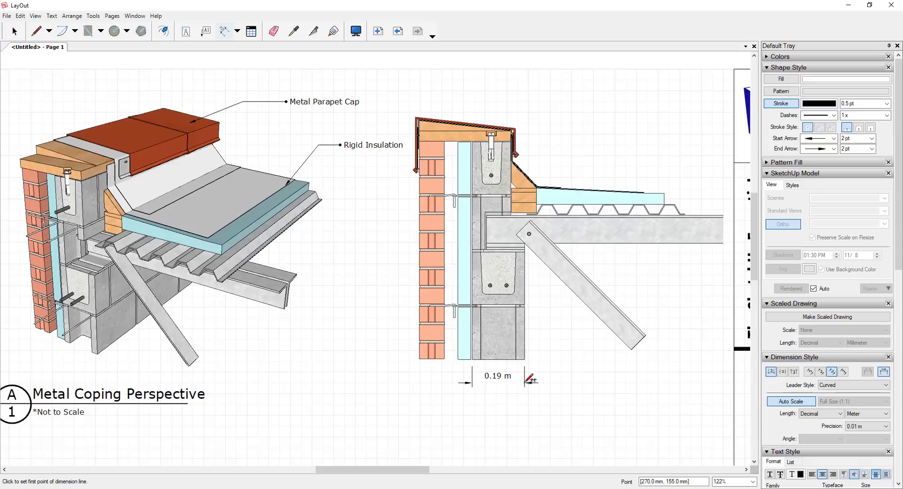
key("space")
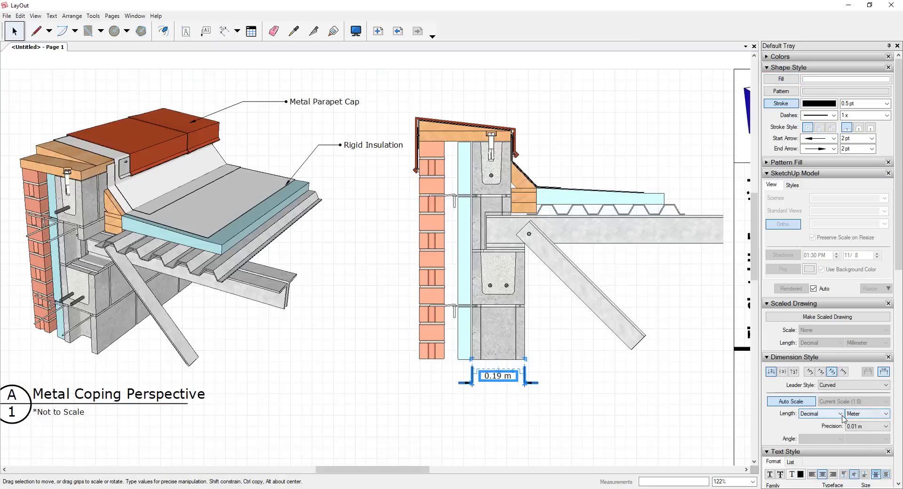
Set the block width dimension's length format to Fractional with 1/8" precision.
left_click(840, 414)
left_click(824, 441)
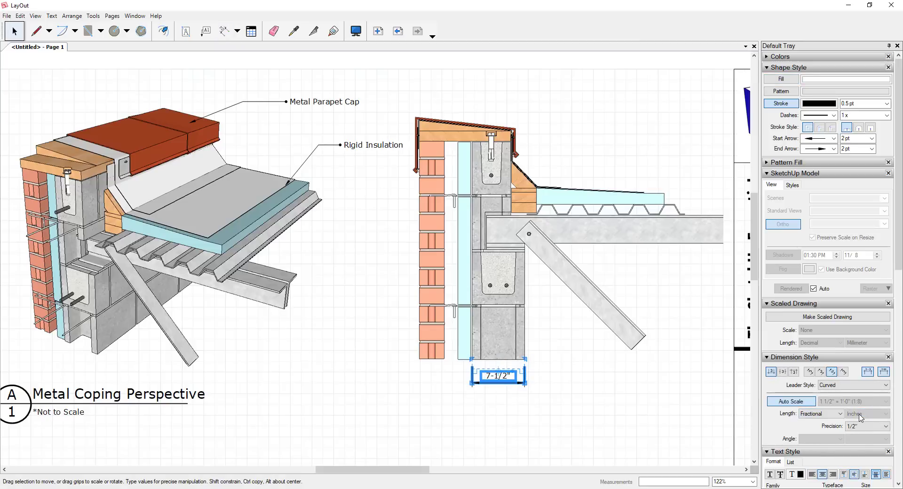
left_click(560, 440)
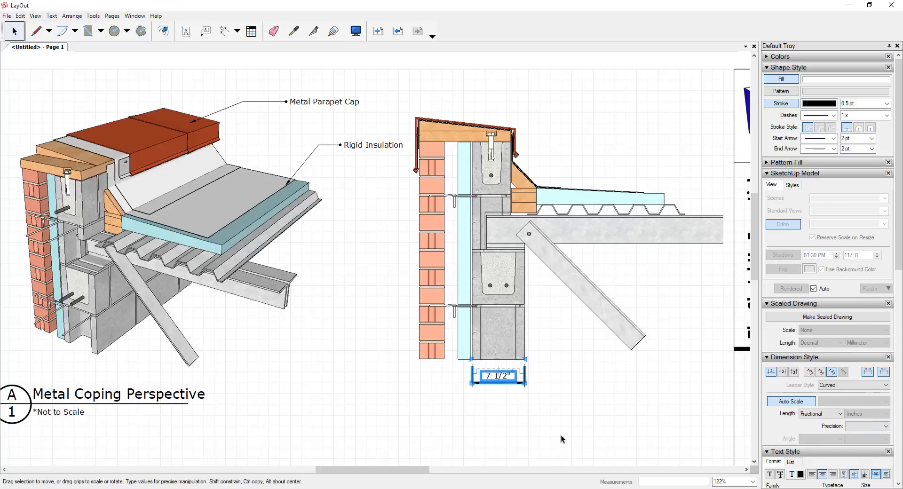
left_click(500, 375)
left_click(868, 427)
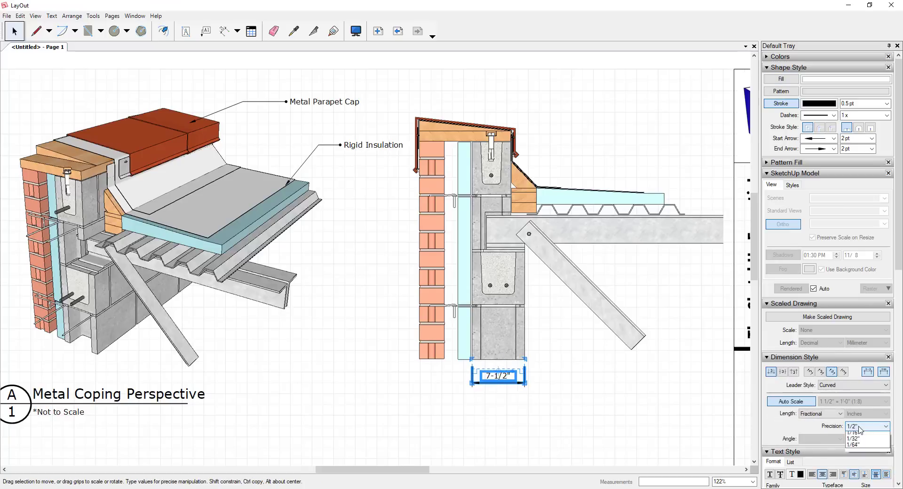
left_click(857, 453)
left_click(557, 410)
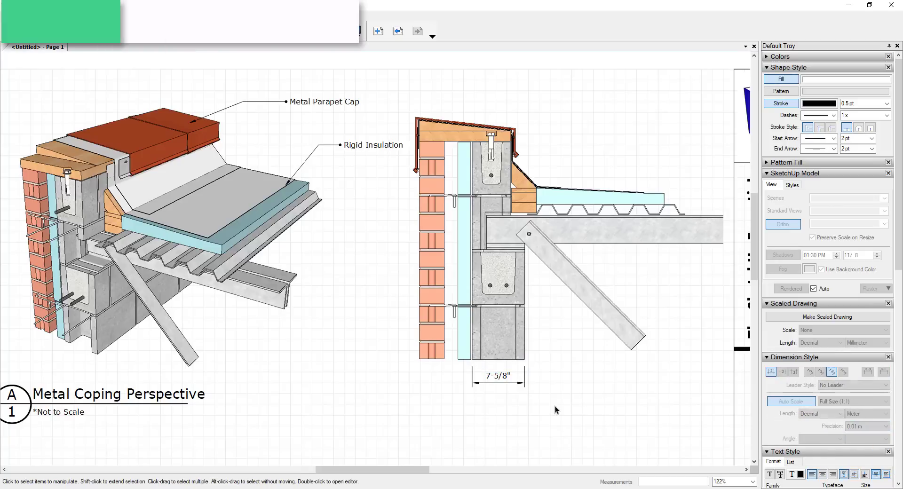
Examine the block width dimension below the elevation at different magnifications.
scroll(485, 375, "up", 3)
left_click(496, 375)
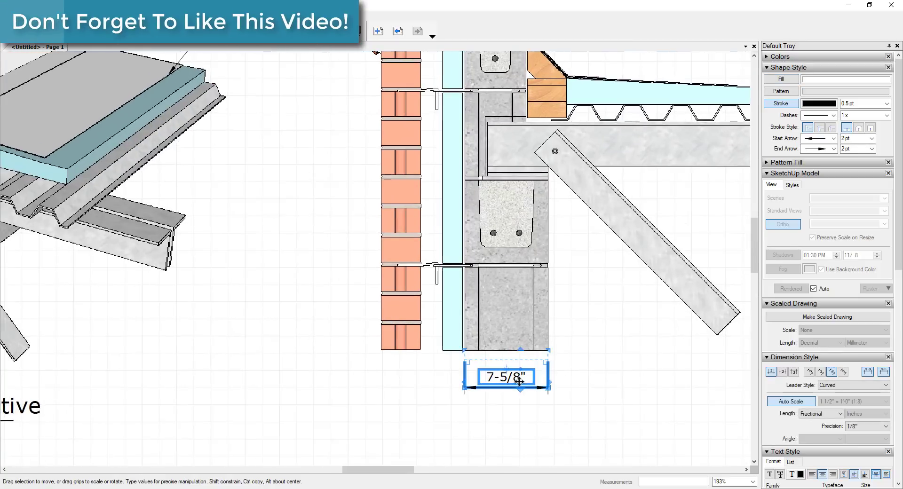
scroll(517, 376, "down", 1)
scroll(500, 322, "down", 5)
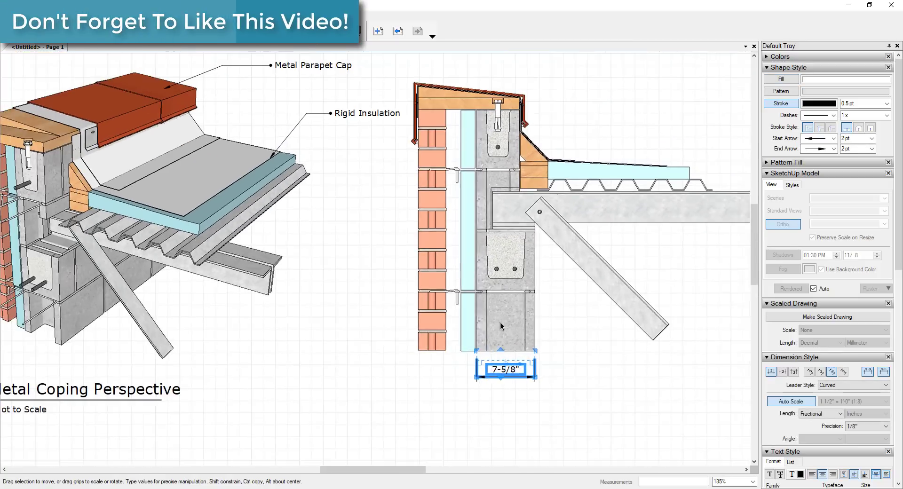
scroll(519, 296, "up", 6)
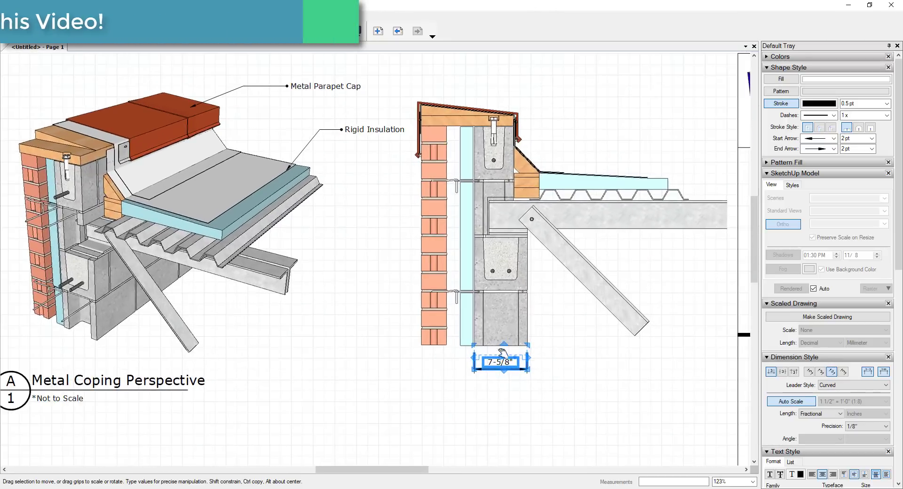
scroll(474, 359, "up", 1)
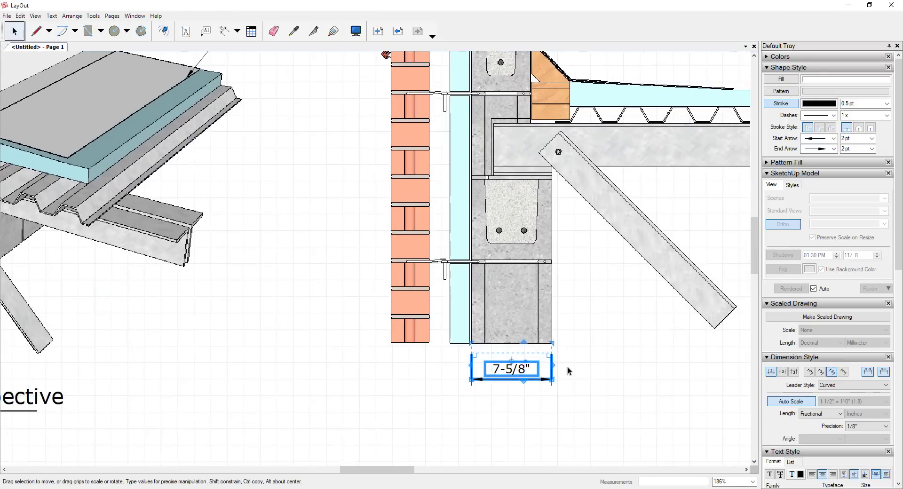
scroll(545, 357, "down", 4)
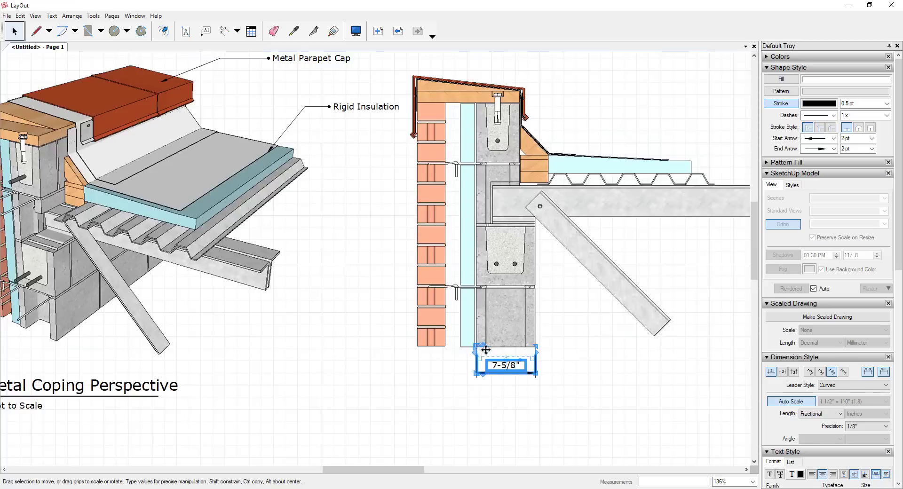
left_click(590, 368)
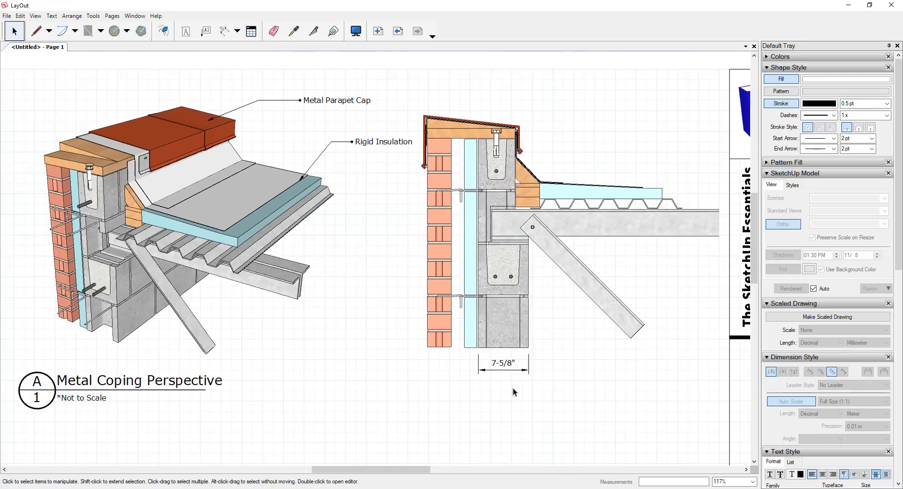
Copy the block width dimension across to measure the brick veneer's width below the base of the elevation.
left_click(493, 366)
left_click_drag(497, 363, 453, 348, "ctrl")
scroll(442, 361, "up", 3)
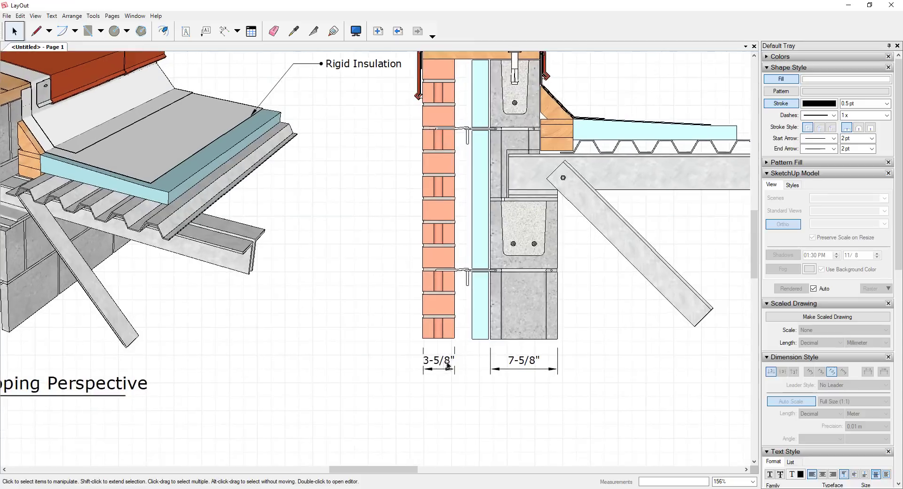
scroll(443, 360, "up", 2)
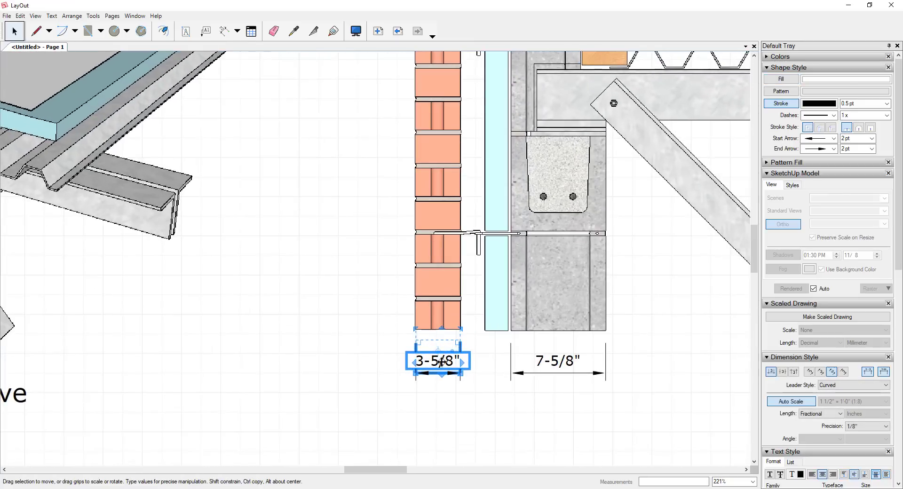
double_click(445, 360)
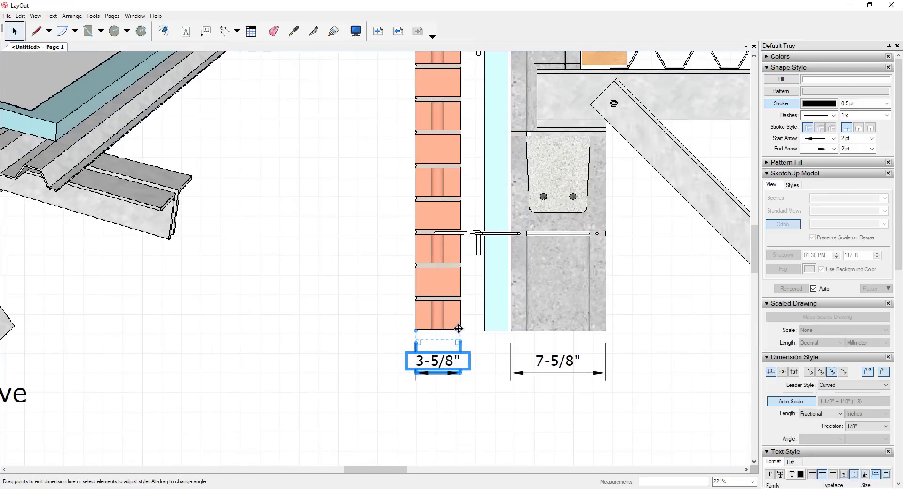
key("Escape")
scroll(441, 368, "down", 2)
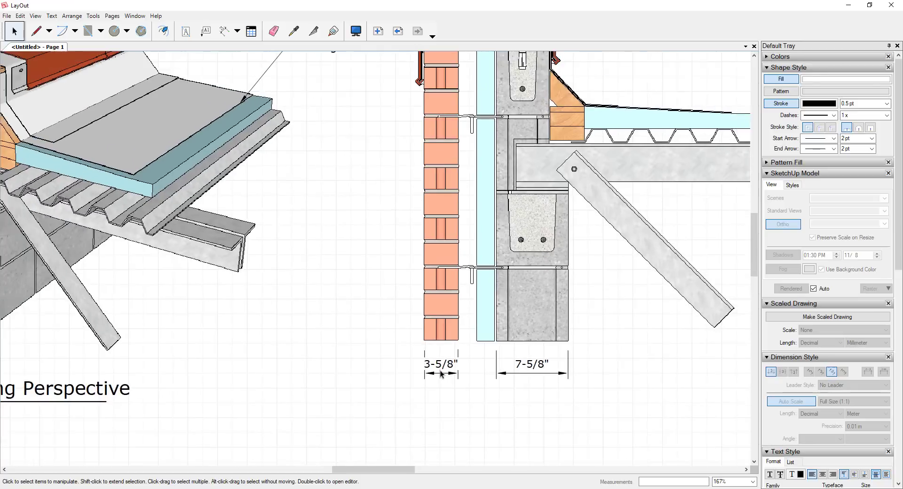
Shift the elevation viewport together with its two width dimensions slightly up the sheet.
scroll(440, 368, "down", 10)
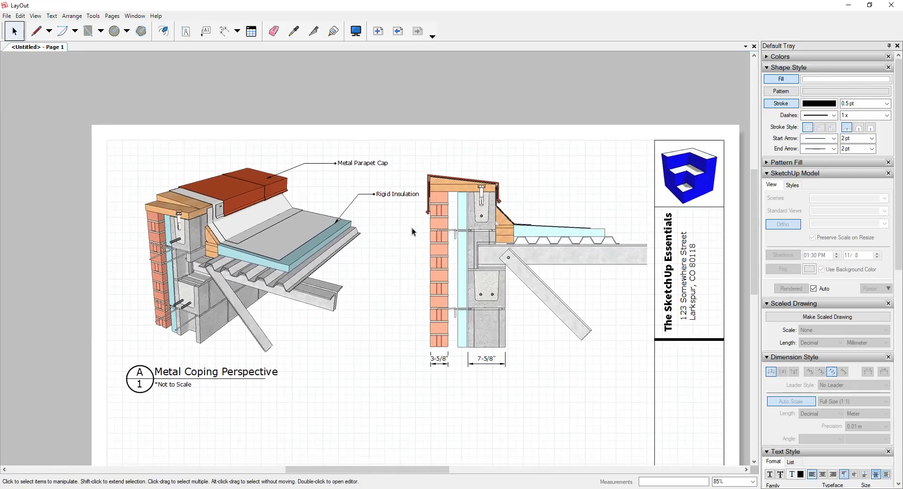
left_click_drag(411, 158, 641, 434)
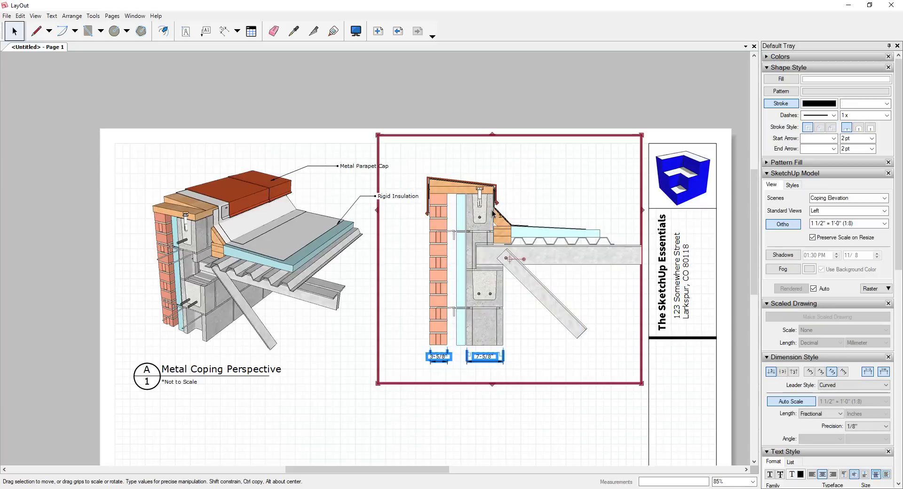
key("Up")
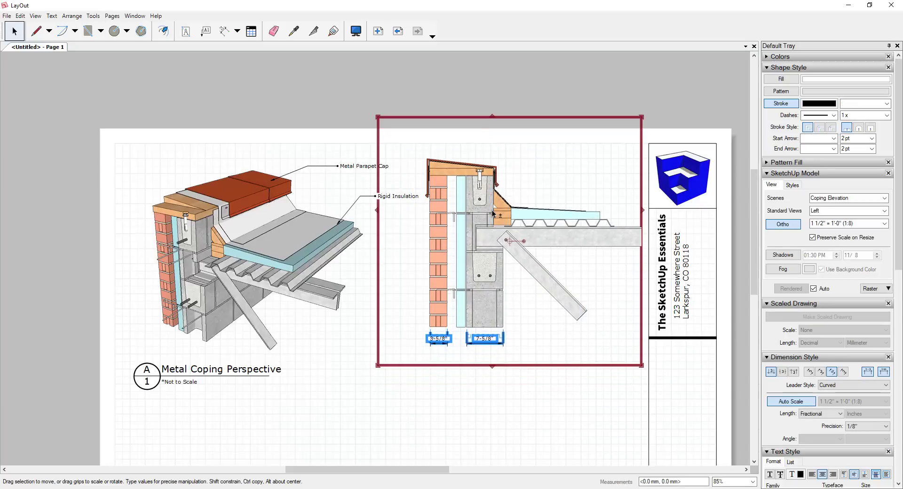
key("Down")
left_click(393, 395)
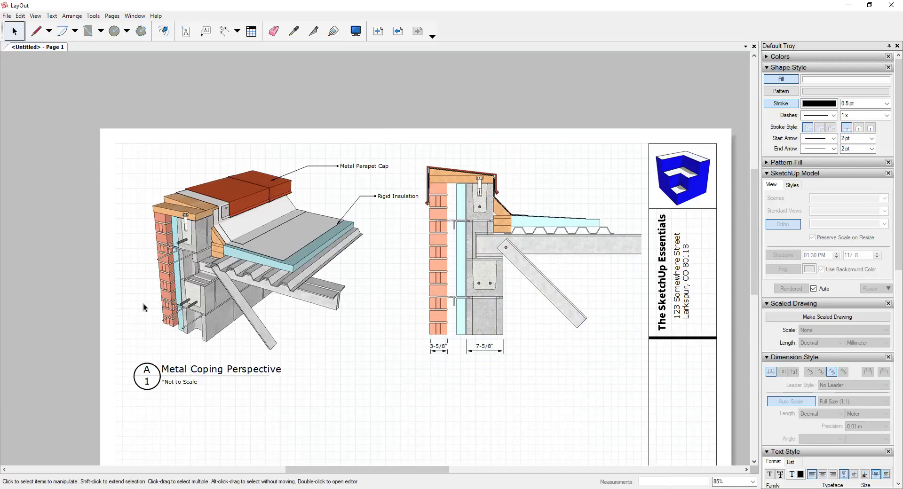
Copy the perspective's drawing title to below the elevation and group the copy, accepting the layer selection.
left_click(169, 376)
left_click_drag(176, 371, 471, 366, "ctrl")
left_click_drag(469, 367, 480, 367, "ctrl")
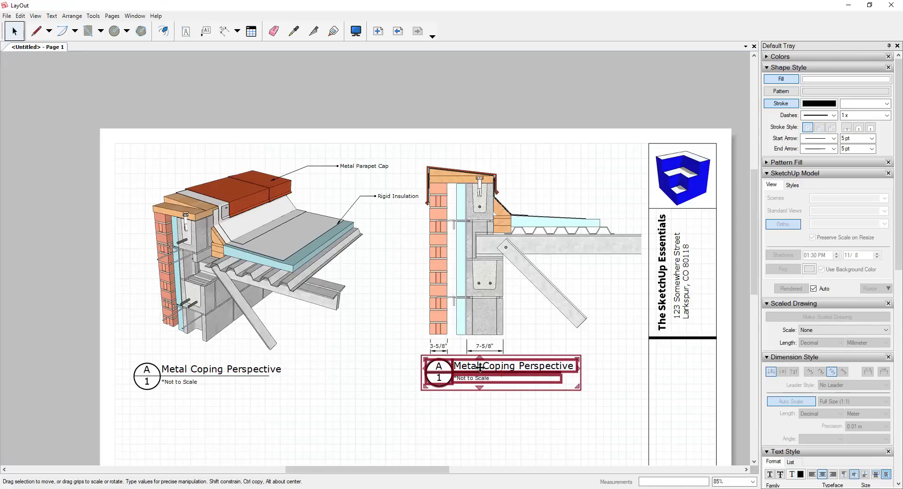
key("ctrl+g")
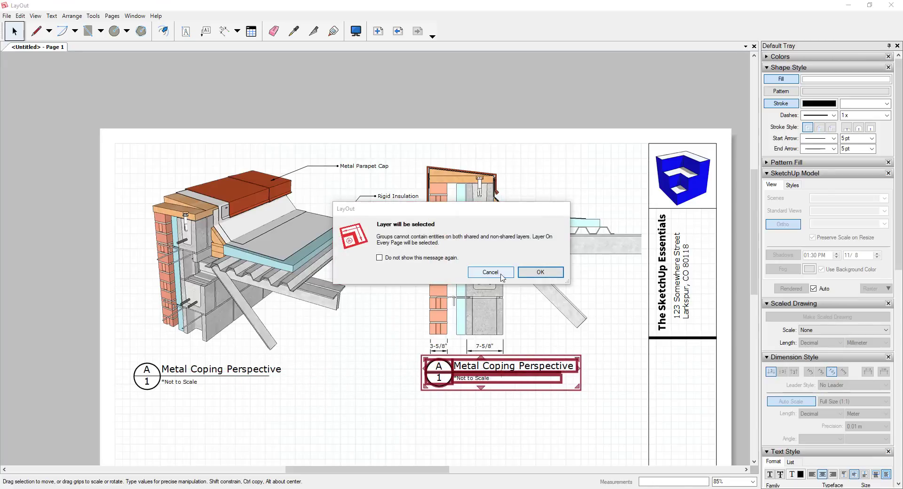
left_click(539, 273)
Change the copied drawing title under the elevation to "Metal Coping Detail".
double_click(480, 402)
double_click(491, 360)
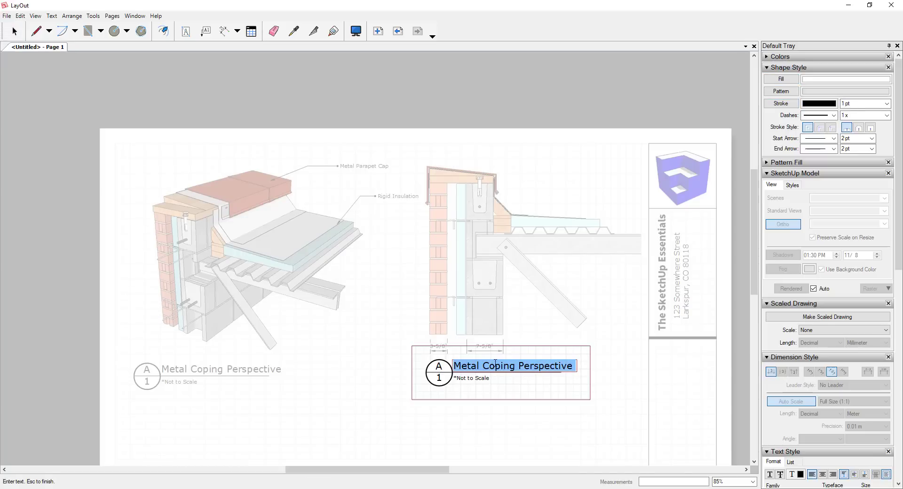
left_click(496, 363)
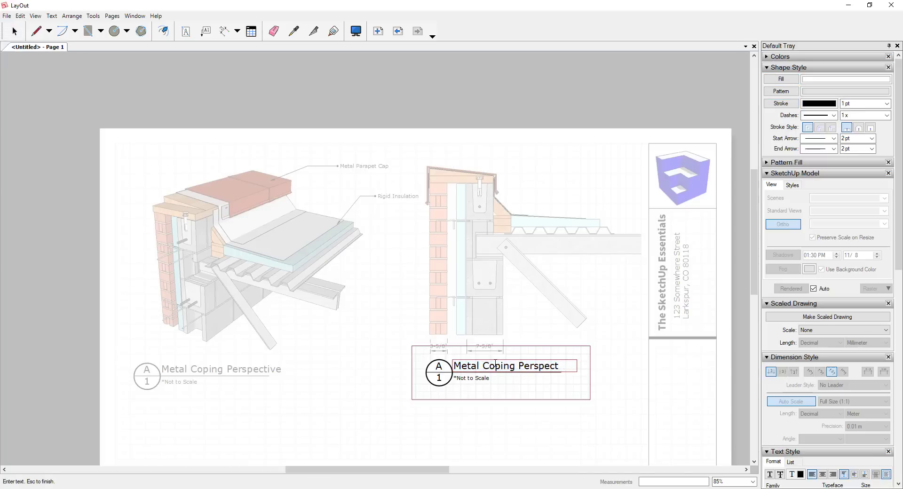
key("BackSpace")
key("BackSpace")
key("BackSpace")
type("Elevation")
key("Escape")
Replace the page number tag in the elevation title's circle with 2.
left_click(465, 378)
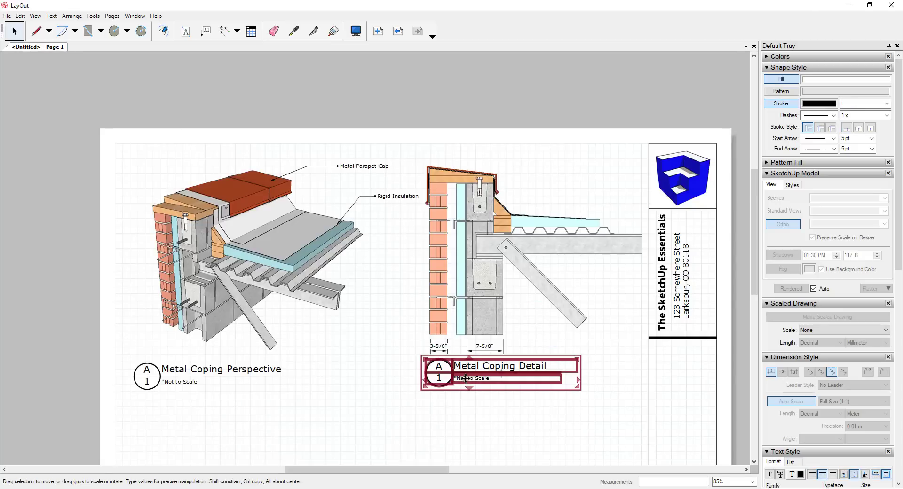
double_click(437, 378)
left_click(437, 377)
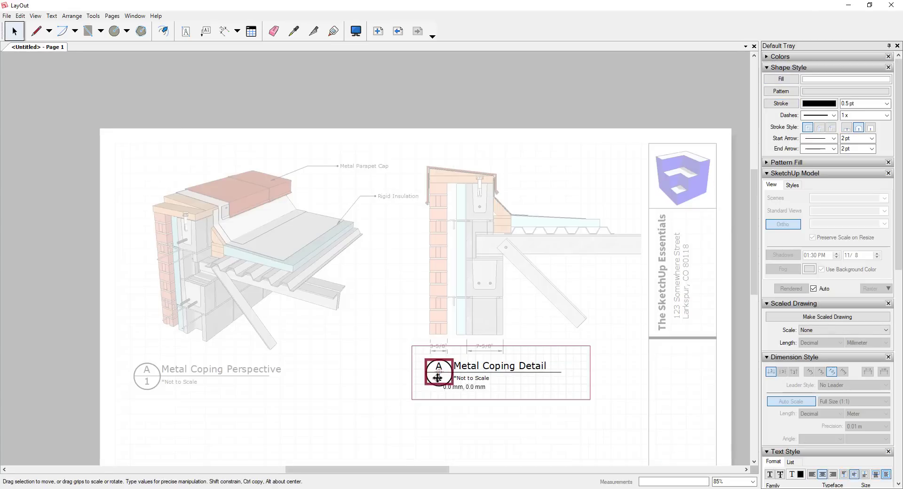
double_click(437, 378)
left_click(438, 381)
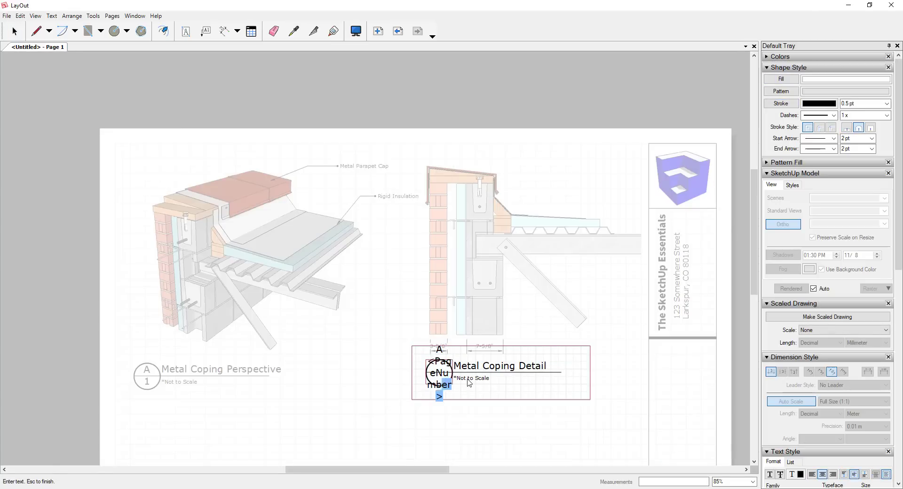
key("Escape")
key("Escape")
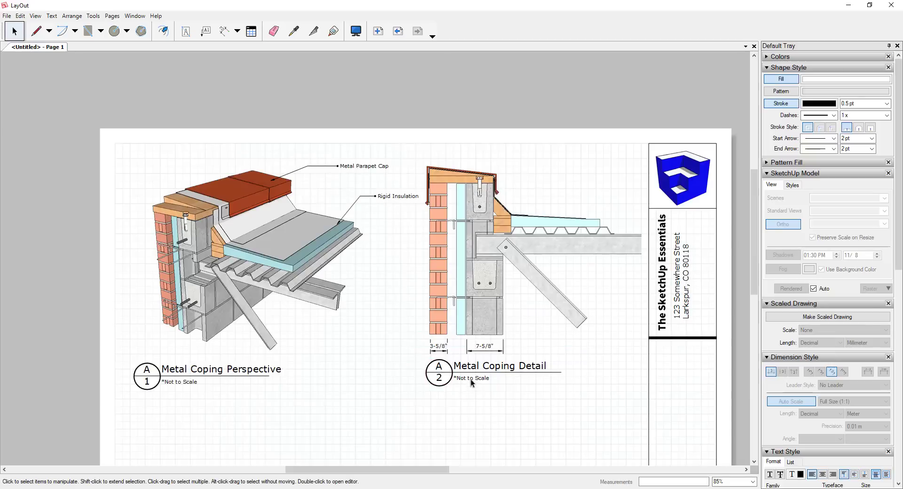
Change the scale note under the Metal Coping Detail title to *1 1/2" = 1'0".
double_click(472, 382)
left_click(471, 380)
double_click(471, 378)
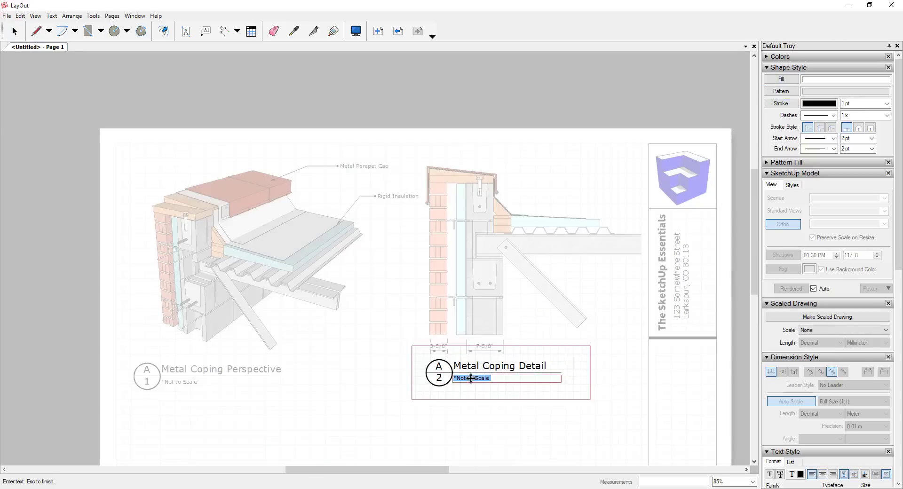
left_click(470, 378)
key("Escape")
Review the two titled views and the empty area beneath them on the sheet.
scroll(560, 262, "down", 4)
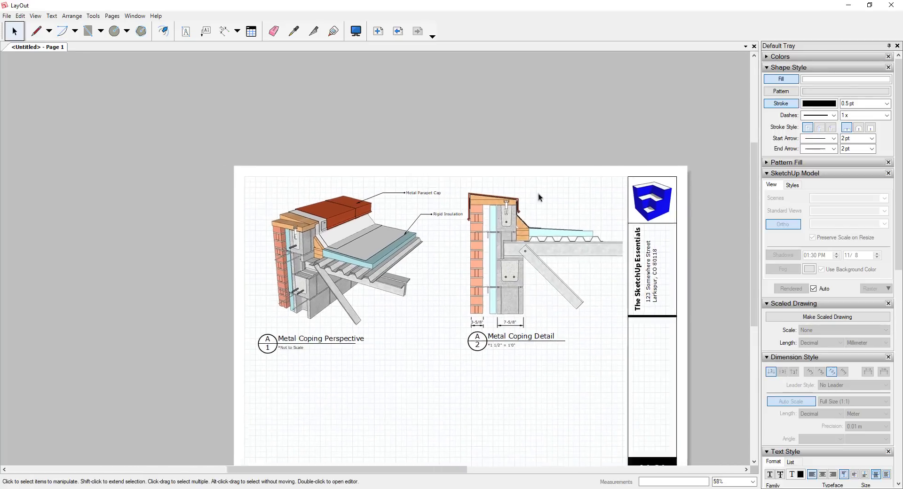
scroll(527, 226, "up", 4)
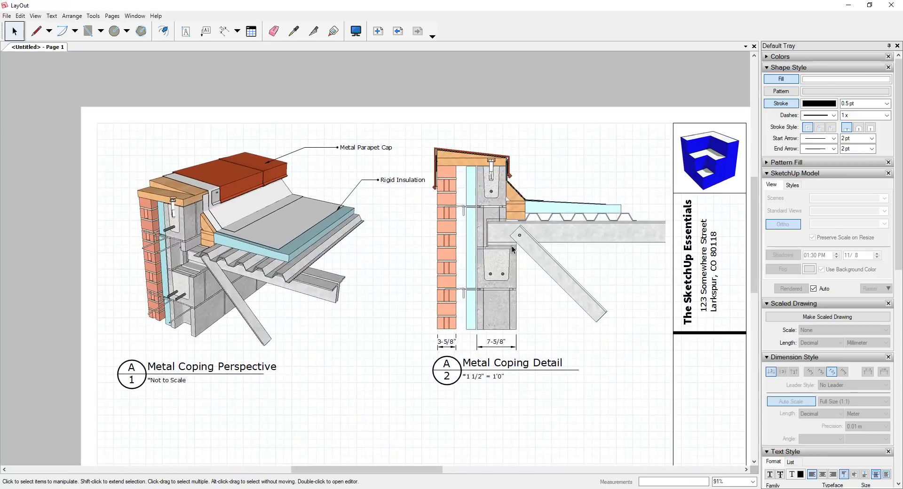
scroll(512, 250, "up", 1)
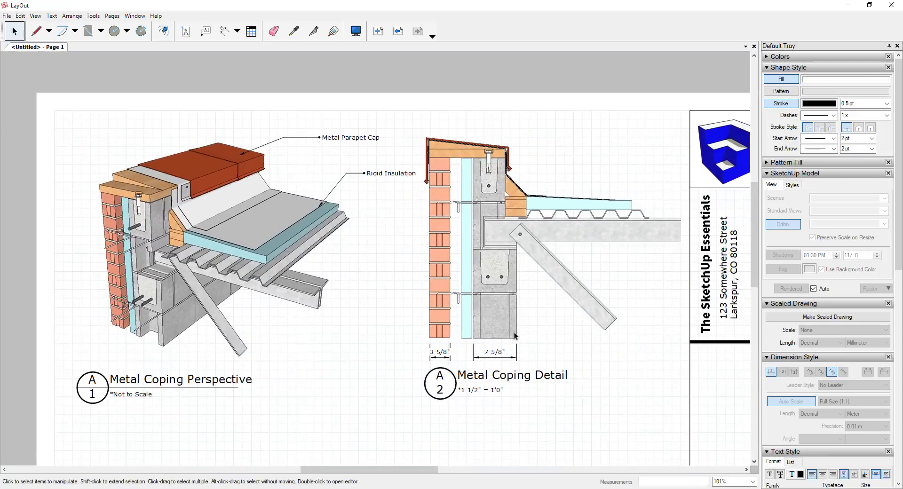
scroll(538, 261, "down", 4)
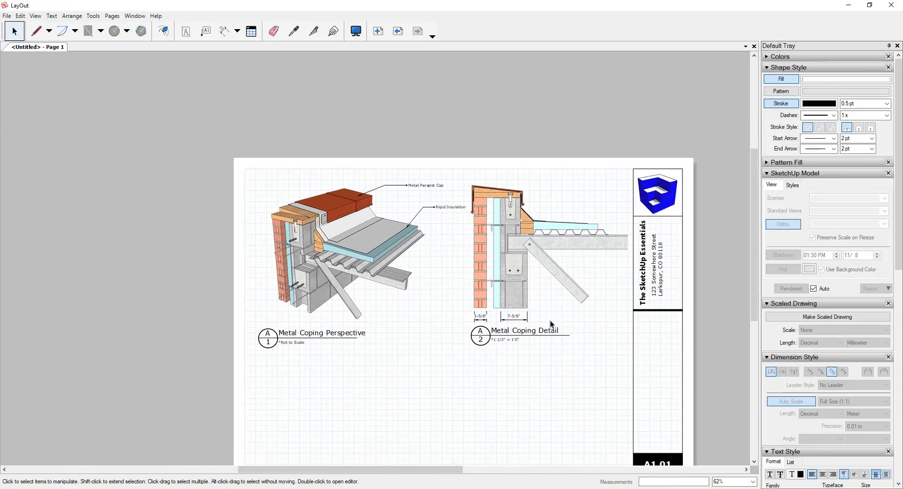
scroll(579, 296, "down", 2)
scroll(426, 381, "up", 2)
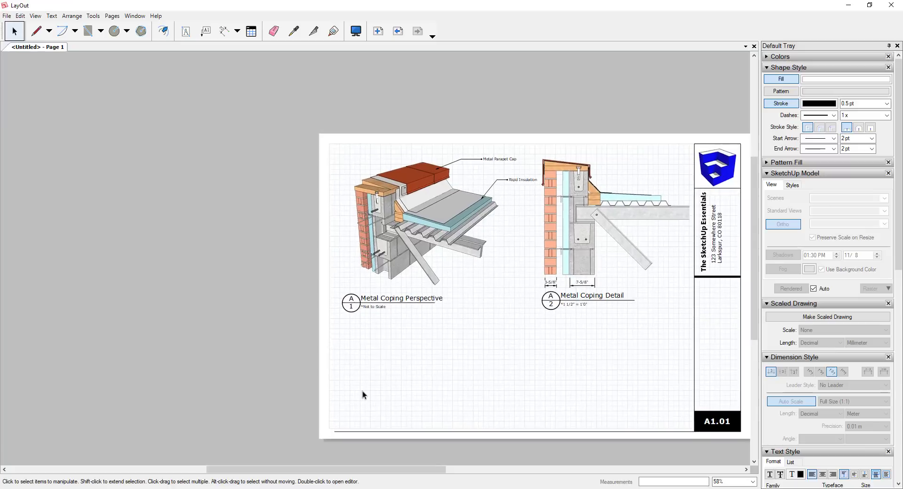
scroll(362, 391, "up", 1)
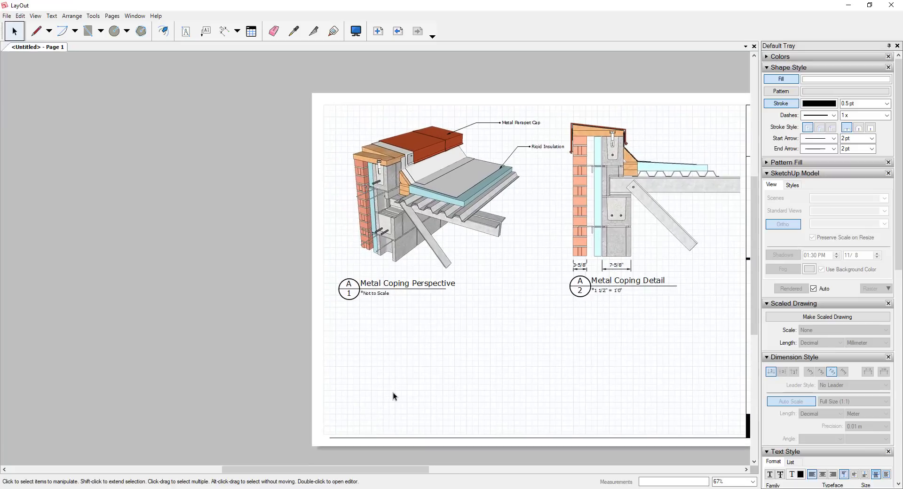
Start a scaled drawing with fractional inch units at the scale 1 1/2" = 1'-0" (1:8).
left_click(832, 322)
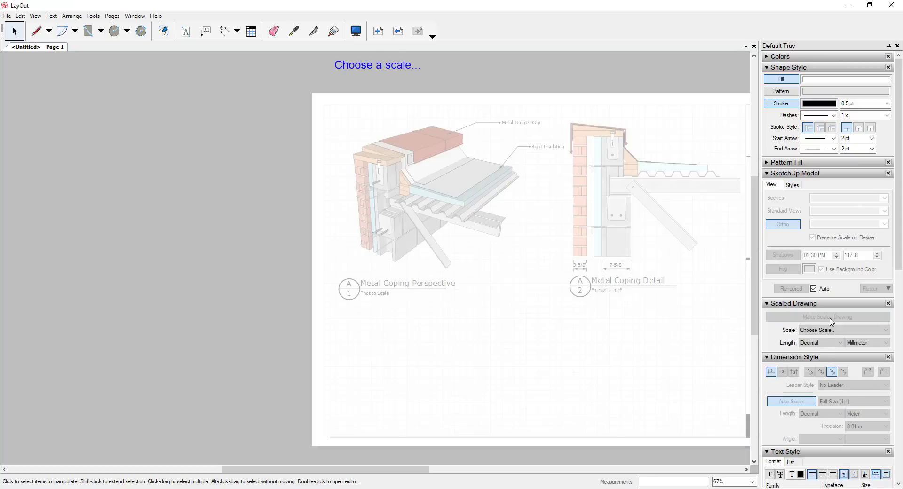
left_click(842, 332)
left_click(841, 333)
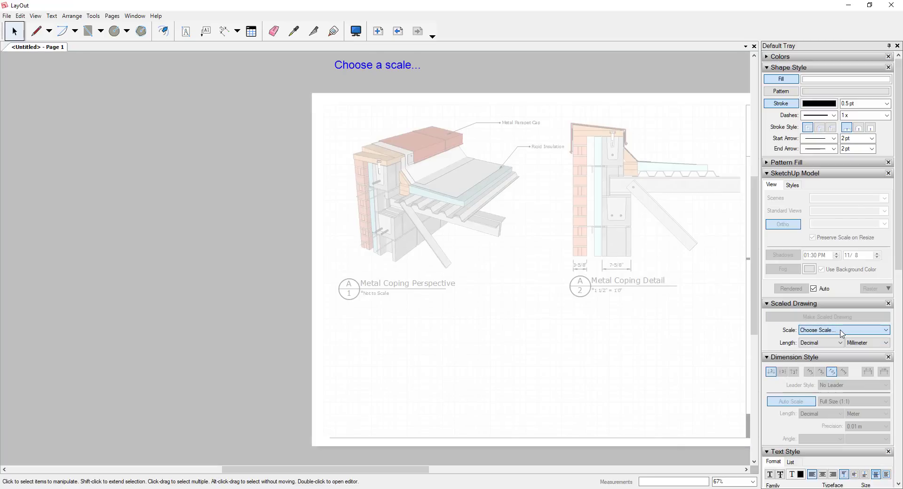
left_click(874, 343)
left_click(865, 375)
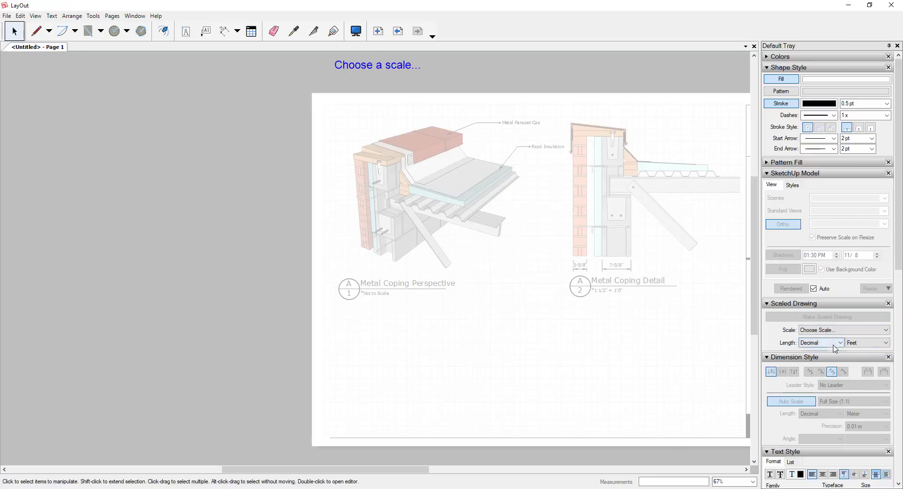
left_click(821, 343)
left_click(818, 370)
left_click(842, 330)
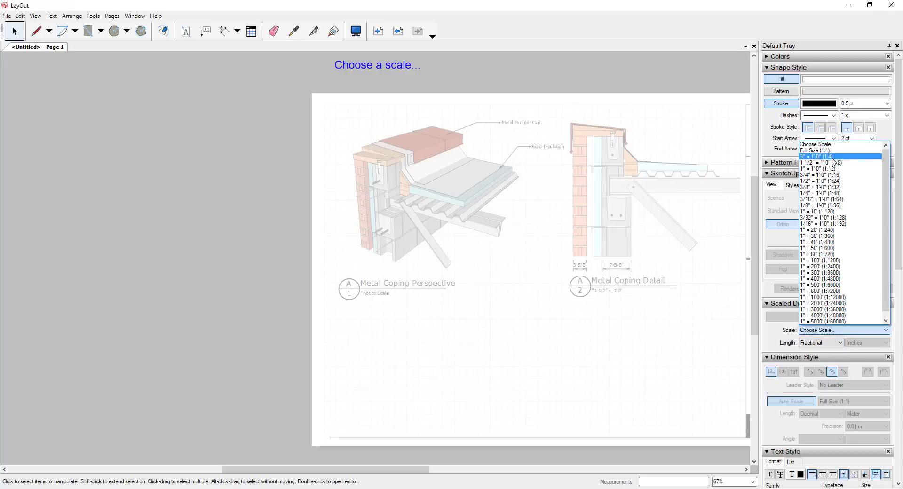
left_click(834, 162)
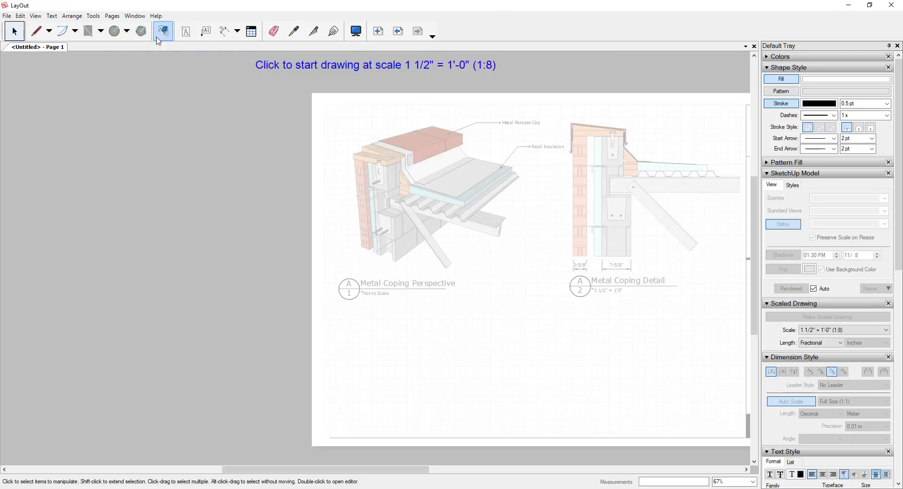
Draw a long slab rectangle beneath the perspective view and a 10" by 6" footing rectangle under its left end.
left_click(87, 33)
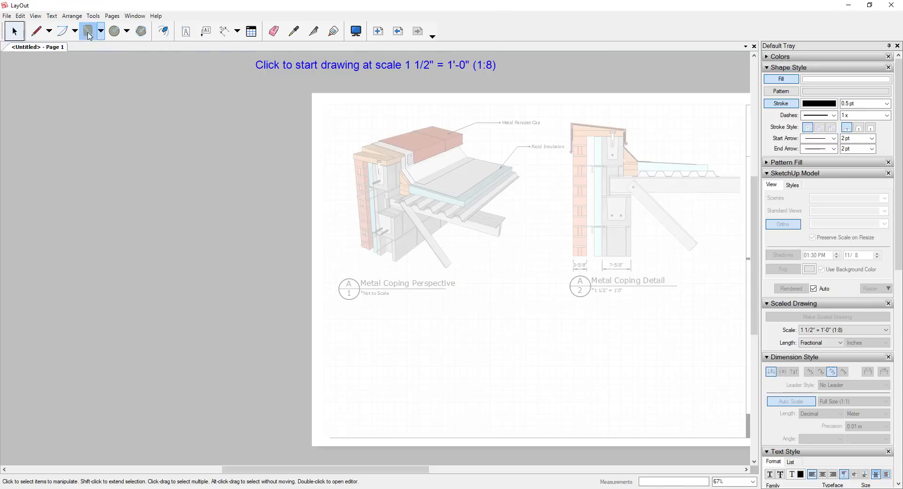
left_click(371, 372)
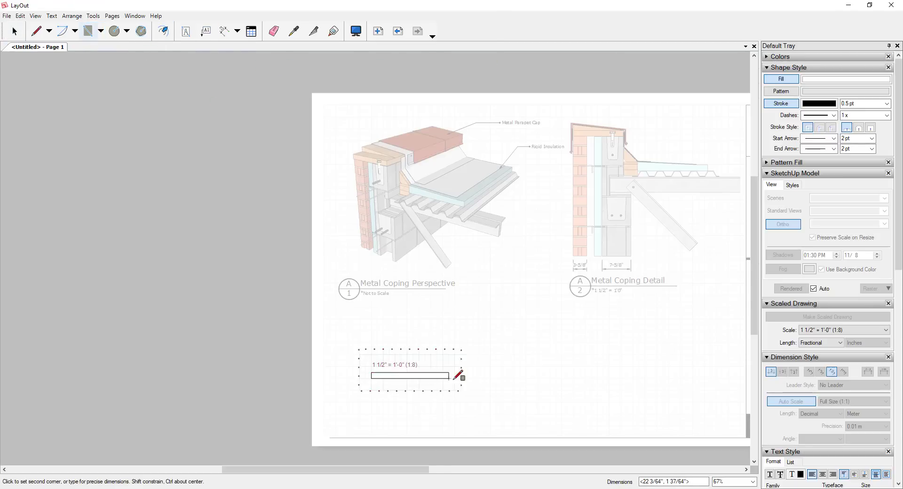
left_click(496, 390)
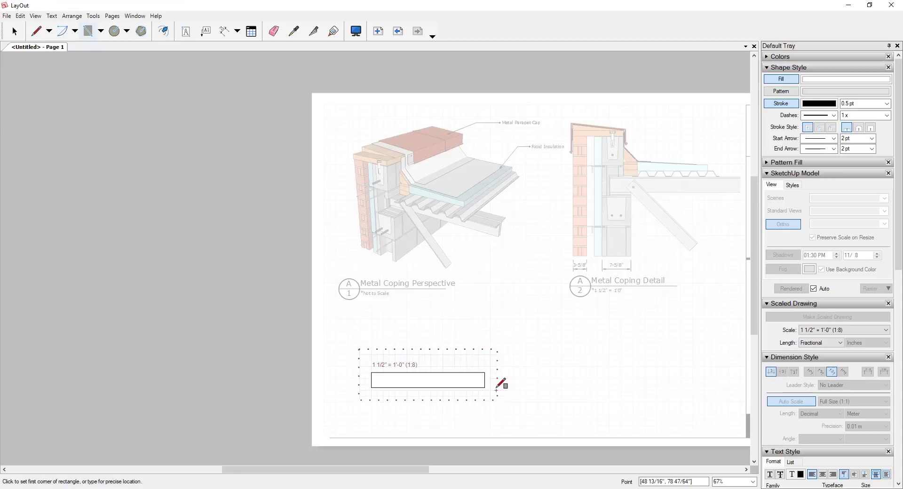
scroll(369, 385, "up", 4)
left_click(360, 387)
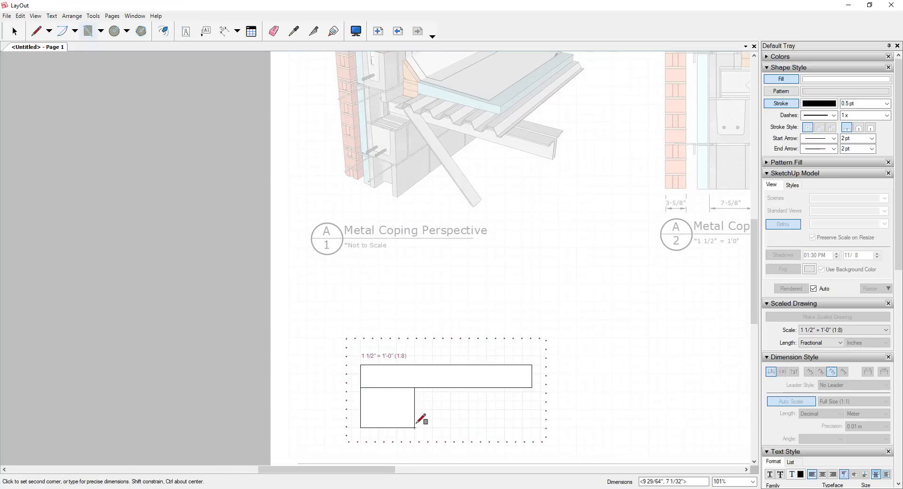
type("1")
type("0,6")
key("Return")
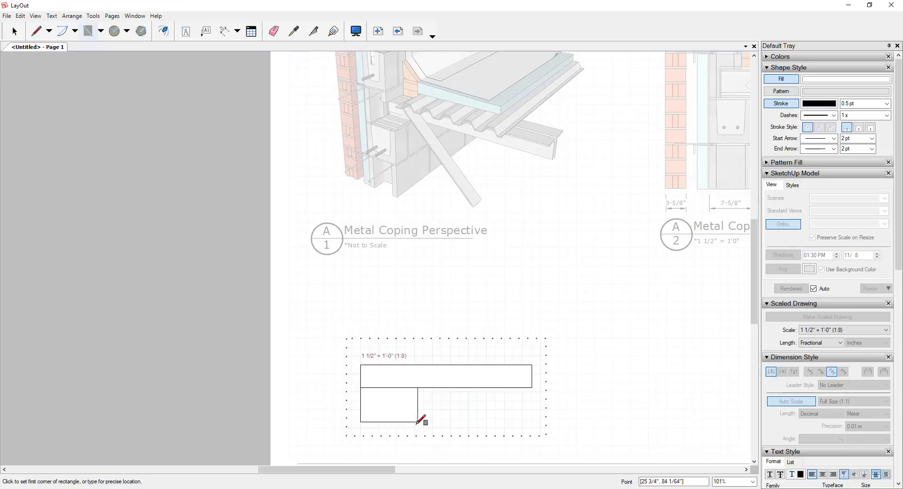
Draw a closed triangular haunch between the footing's right side and the slab's underside.
key("space")
key("l")
left_click(418, 422)
scroll(422, 424, "up", 1)
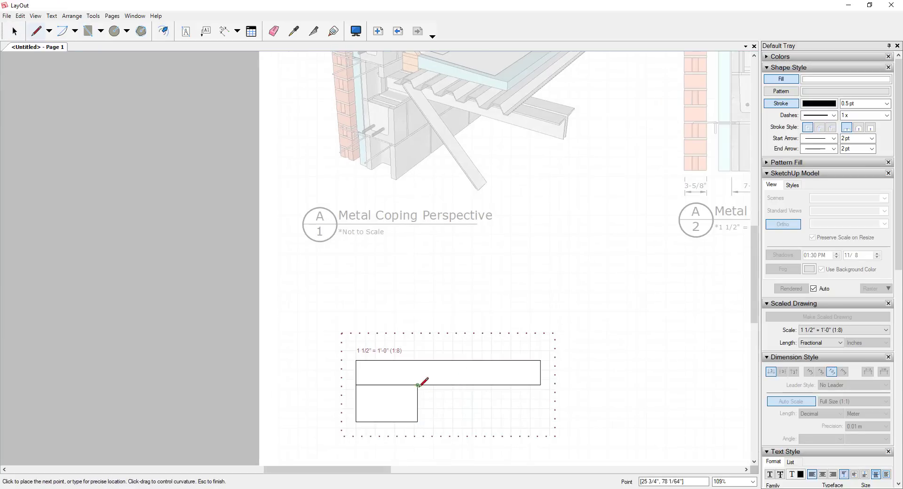
left_click(418, 385)
left_click(454, 386)
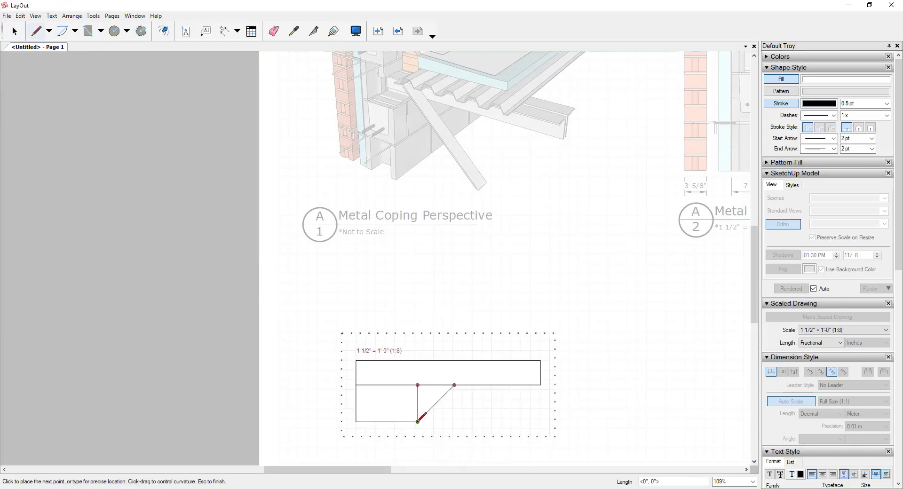
left_click(418, 422)
key("space")
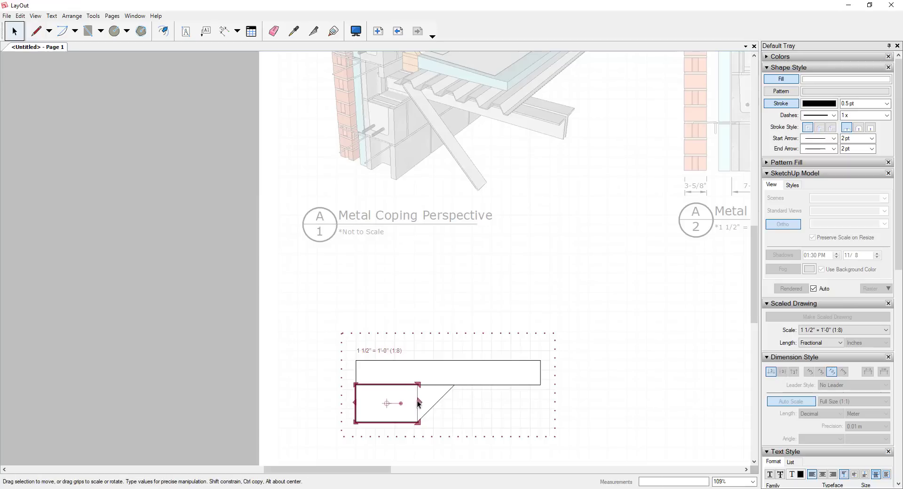
Split the overlapping shapes at the haunch's upper corners and delete the slab underside segment above the haunch.
double_click(418, 403)
scroll(418, 400, "up", 4)
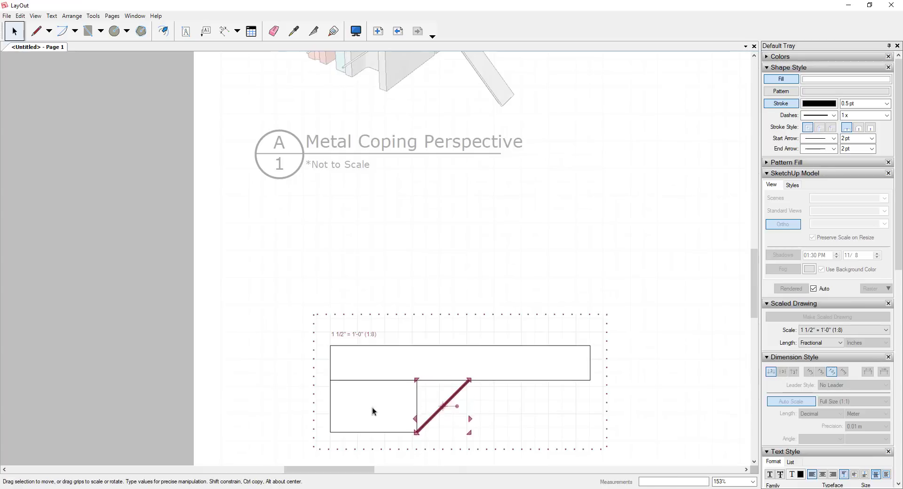
key("s")
left_click(417, 386)
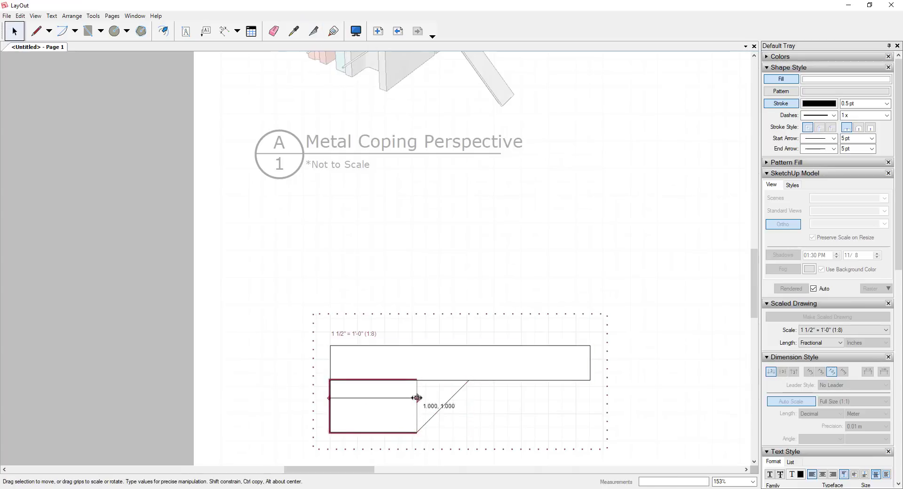
left_click(469, 380)
key("space")
left_click(448, 381)
key("Delete")
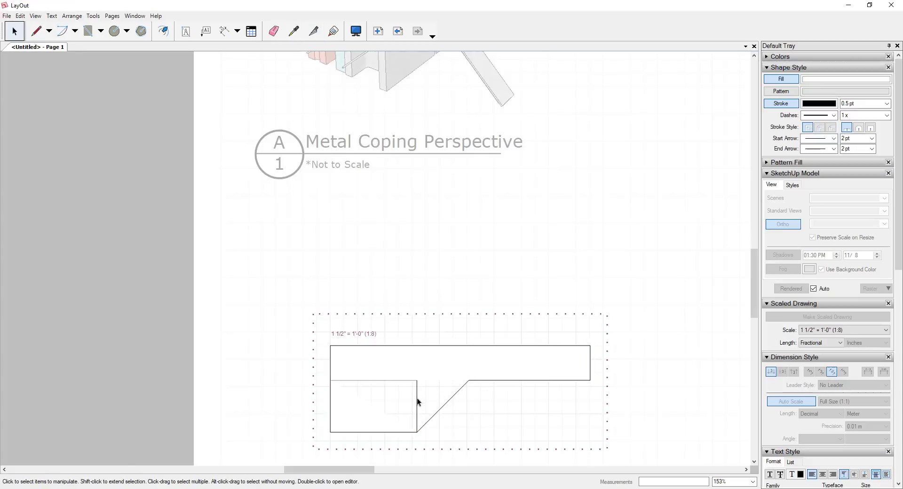
Delete the edge between footing and haunch and the edge between footing and slab to leave a single outline.
left_click(418, 402)
key("Delete")
left_click(382, 380)
key("Delete")
scroll(446, 403, "up", 1)
Fill the slab and footing outline with the Cast-in-place Concrete pattern from Material Symbols.
left_click(428, 379)
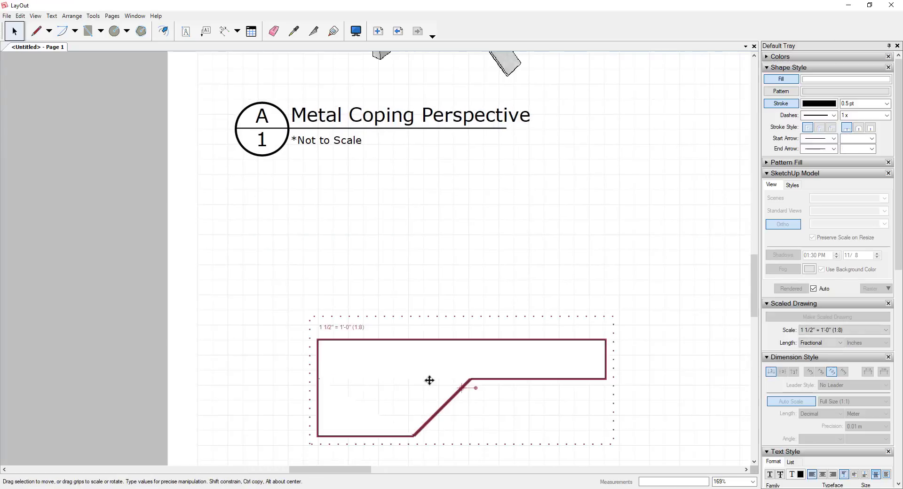
scroll(497, 387, "down", 1)
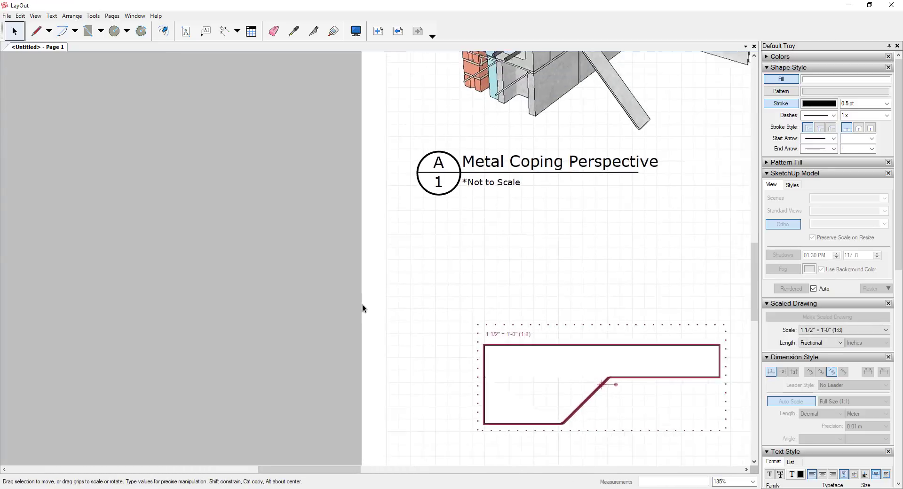
scroll(362, 309, "up", 3)
left_click(769, 163)
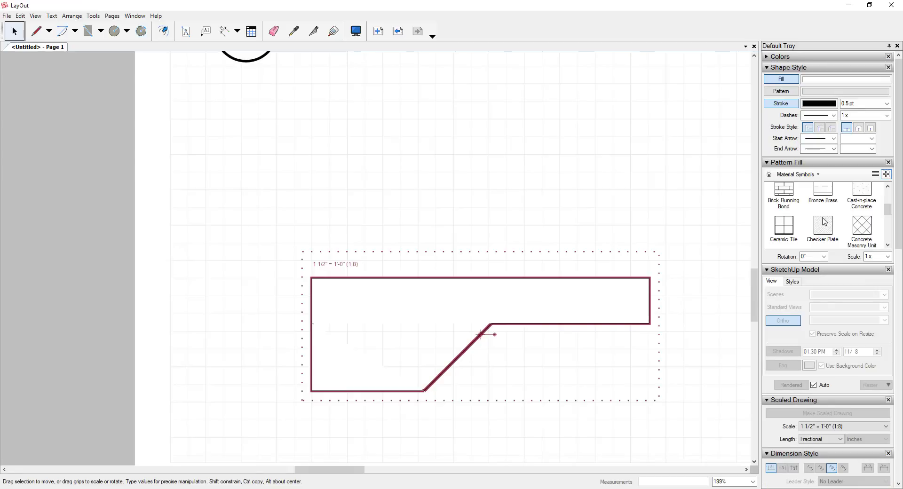
left_click(863, 195)
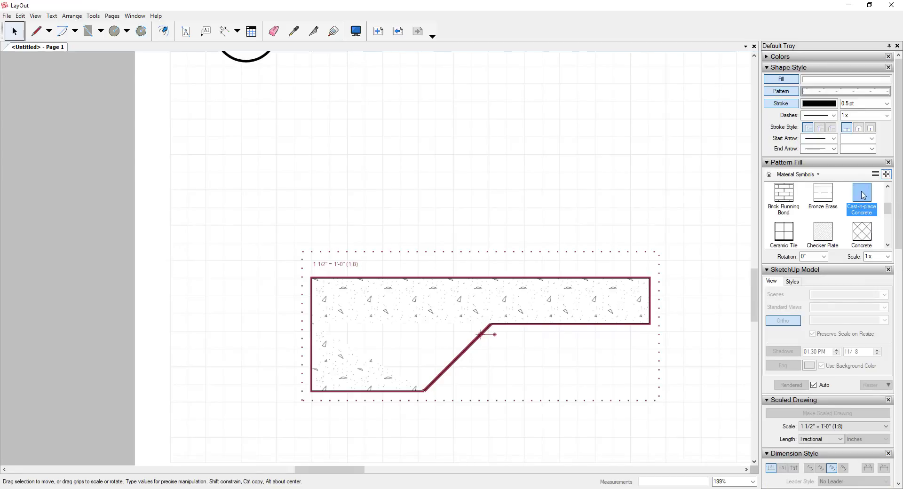
left_click(711, 364)
Sketch a freehand ground line sloping down and away from the left side of the concrete footing.
scroll(497, 403, "up", 2)
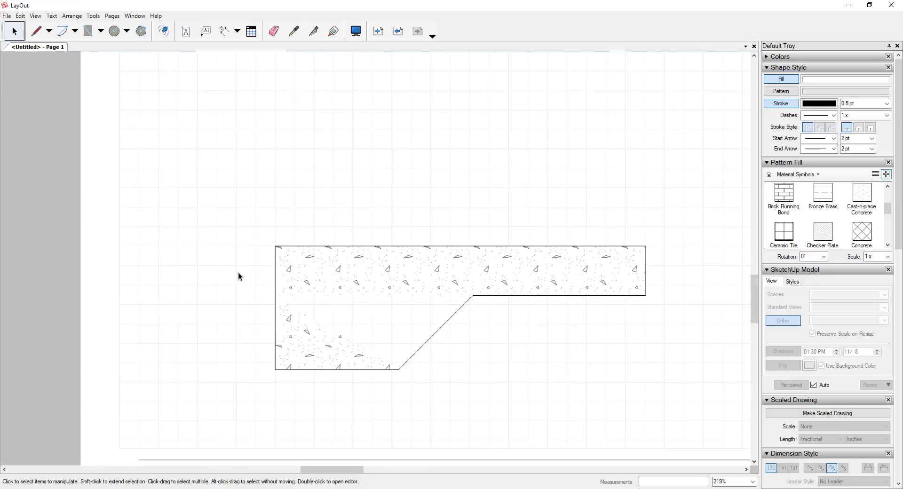
left_click(49, 31)
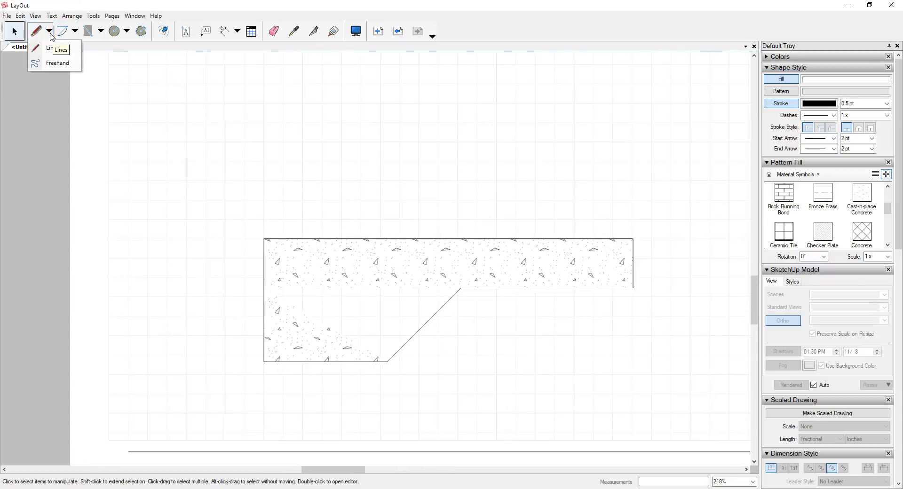
left_click(53, 62)
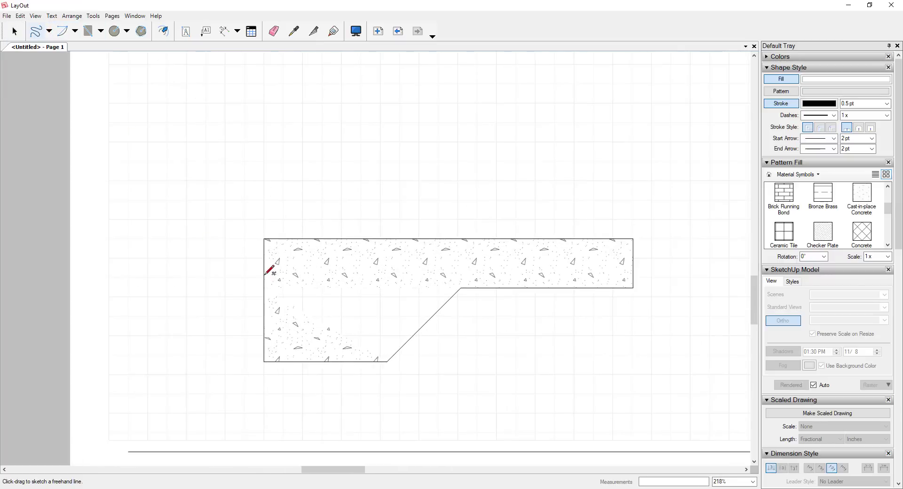
scroll(251, 273, "up", 2)
left_click_drag(254, 274, 87, 317)
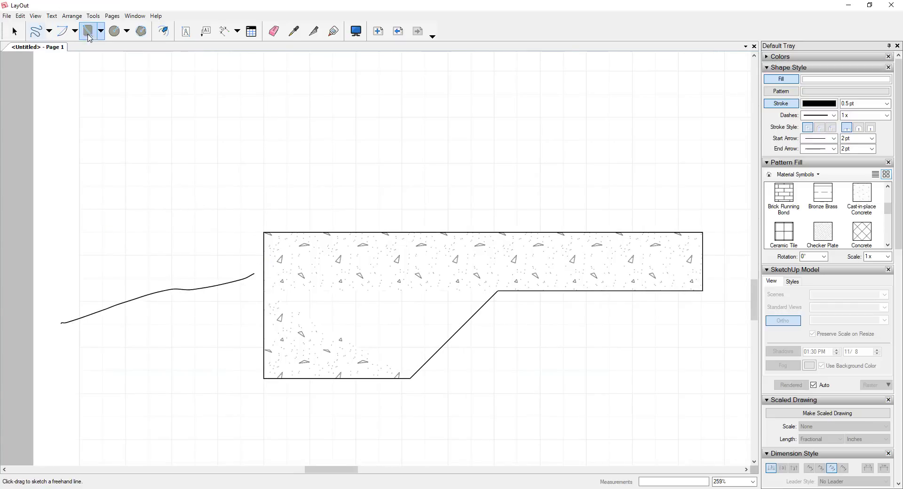
Extend the ground line along the footing, haunch and slab underside, then close it below the concrete as a ground shape.
left_click(49, 31)
left_click(54, 46)
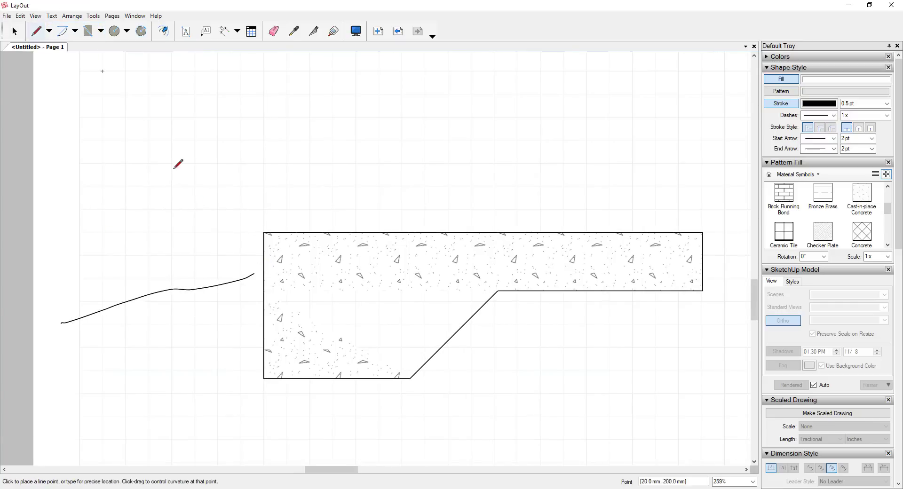
left_click(254, 273)
left_click(264, 273)
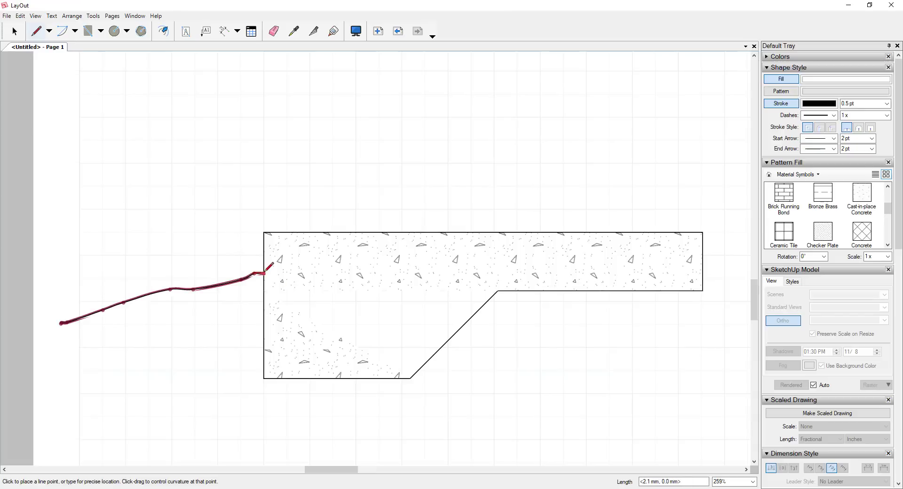
left_click(264, 379)
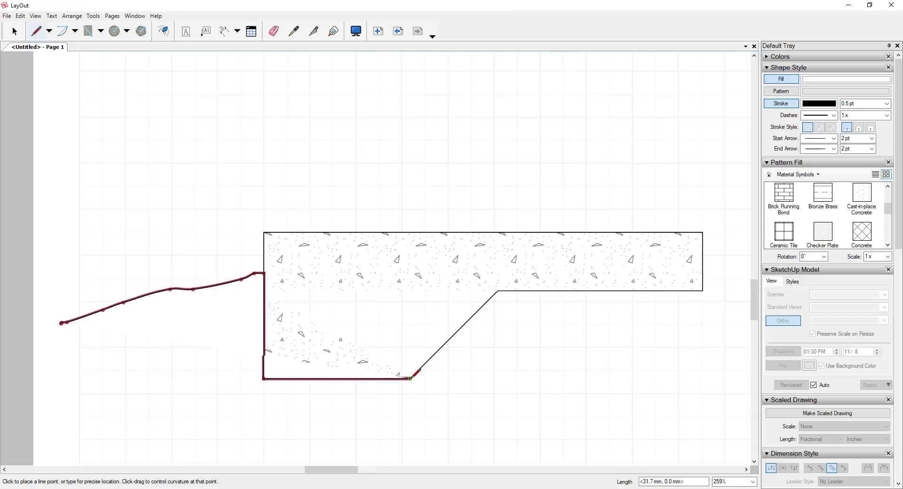
left_click(410, 378)
left_click(498, 291)
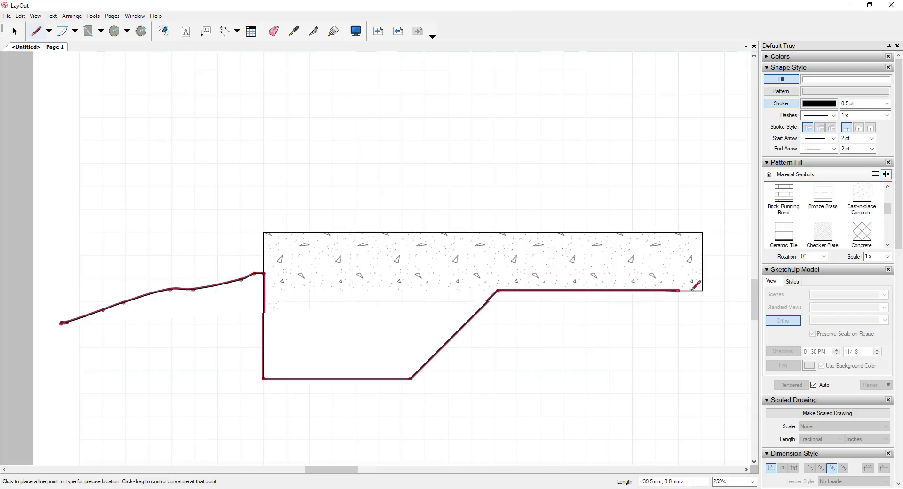
left_click(703, 291)
scroll(694, 290, "down", 2)
left_click(701, 417)
left_click(227, 417)
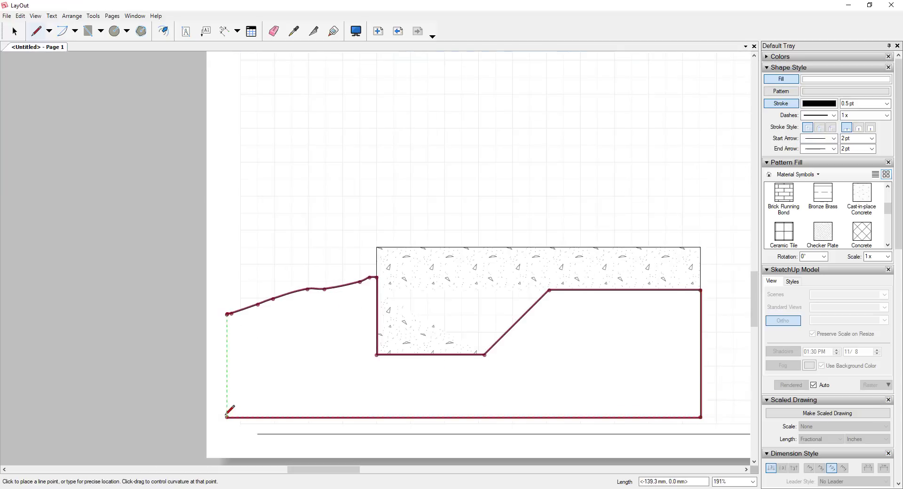
left_click(226, 314)
key("space")
Fill the ground shape with the Earth Compacted Fill pattern.
left_click(304, 336)
scroll(849, 212, "down", 1)
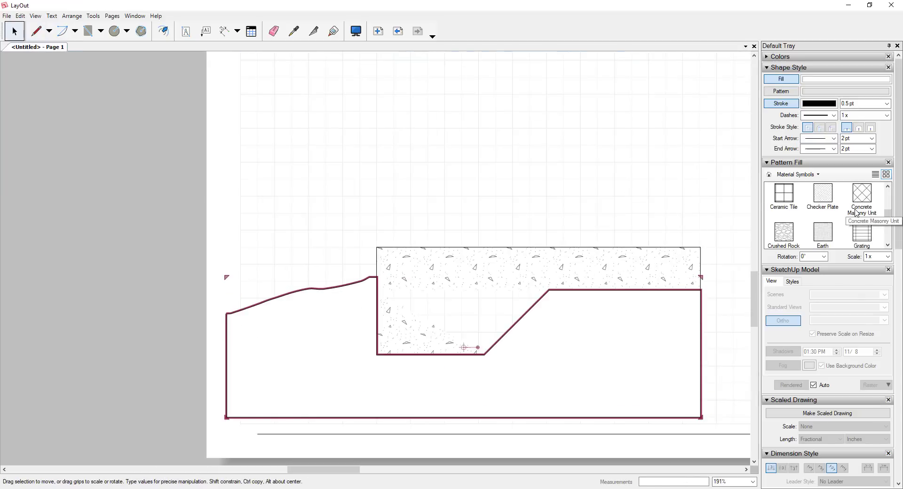
left_click(823, 228)
scroll(343, 298, "down", 2)
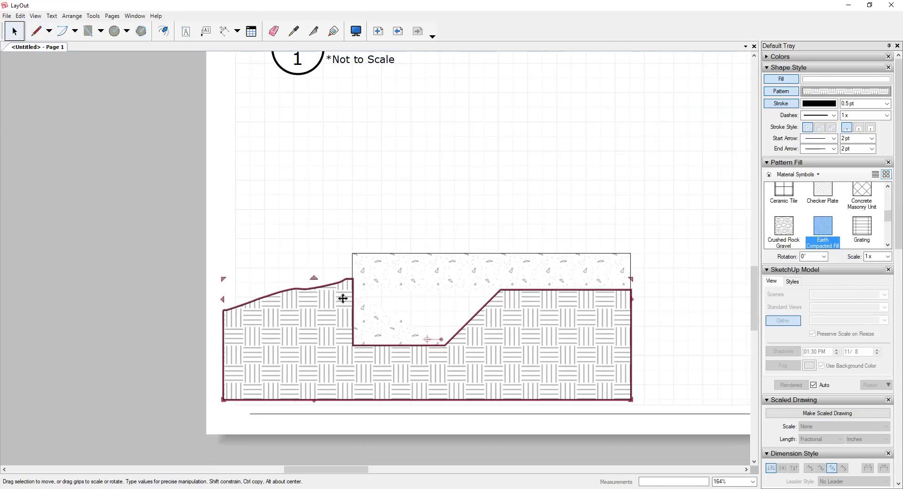
scroll(556, 308, "up", 2)
left_click(625, 300)
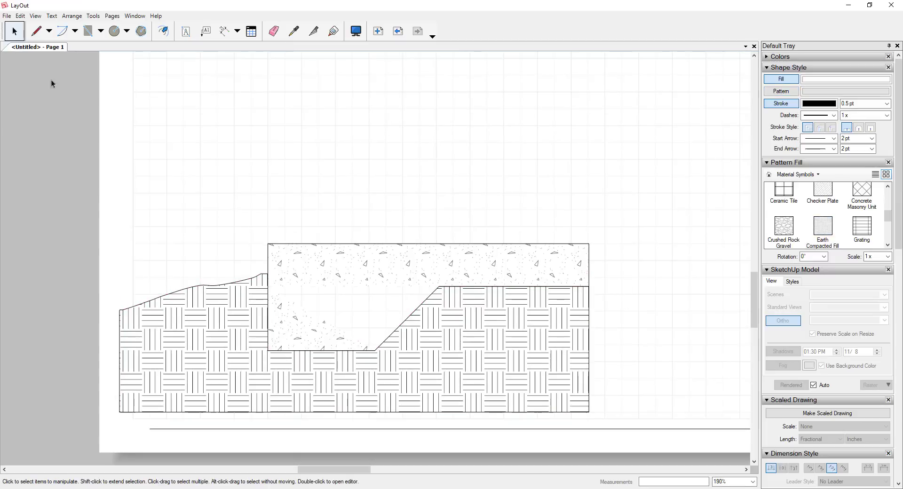
Dimension the slab's thickness at its right end, using fractional inches with 1/8" precision.
left_click(224, 31)
left_click(589, 286)
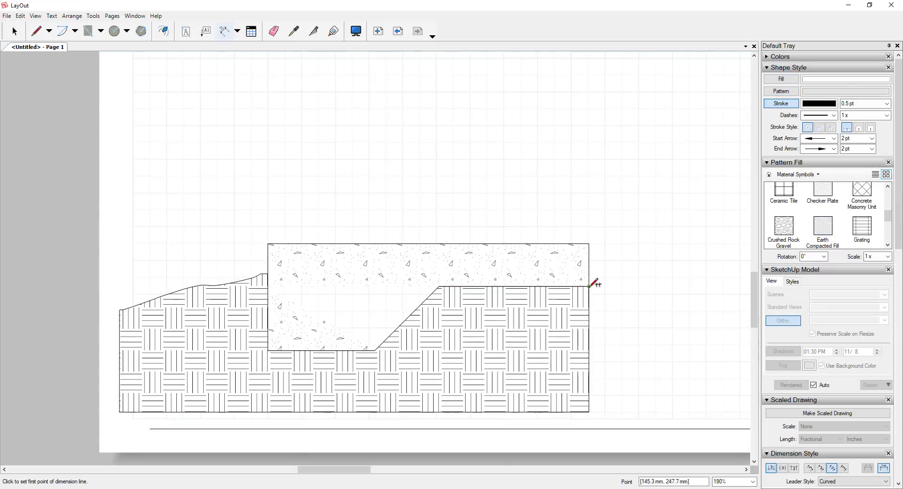
left_click(589, 244)
left_click(622, 267)
key("space")
scroll(828, 330, "down", 3)
left_click(821, 398)
left_click(819, 423)
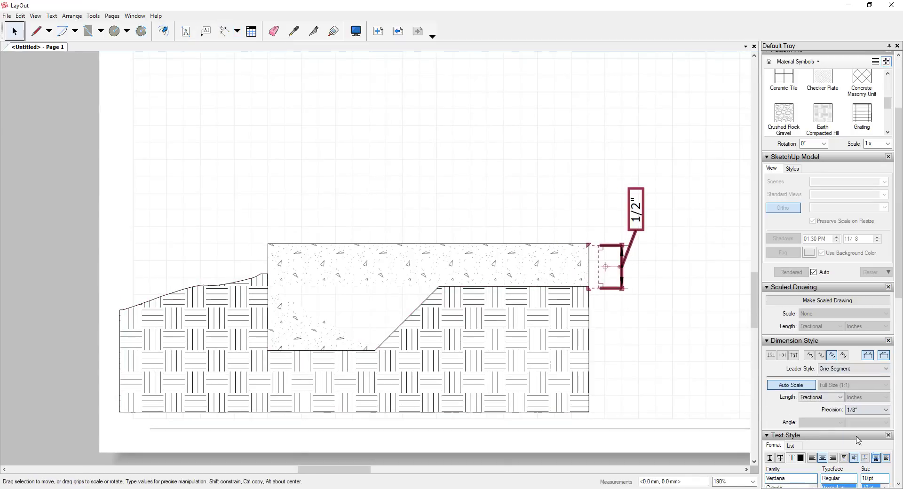
scroll(477, 239, "down", 2)
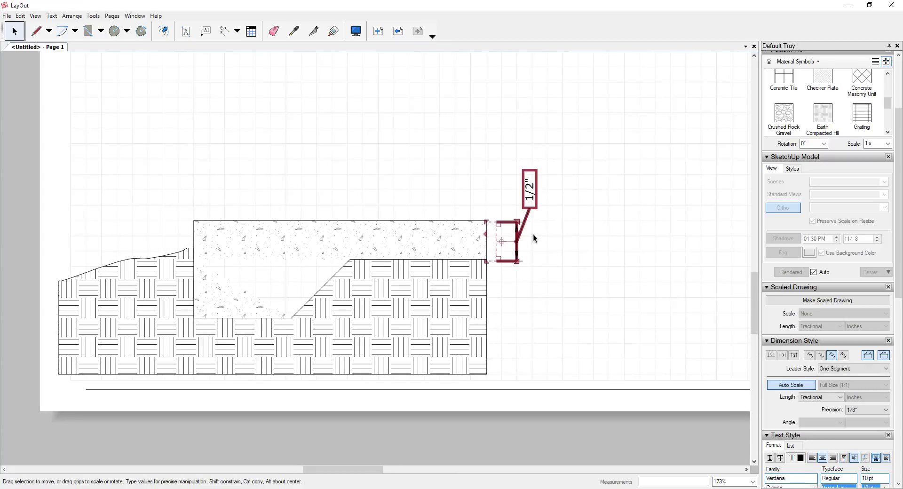
Move the slab-footing drawing, ground shape and thickness dimension together up the sheet, leaving room for a title beneath them.
scroll(532, 234, "down", 6)
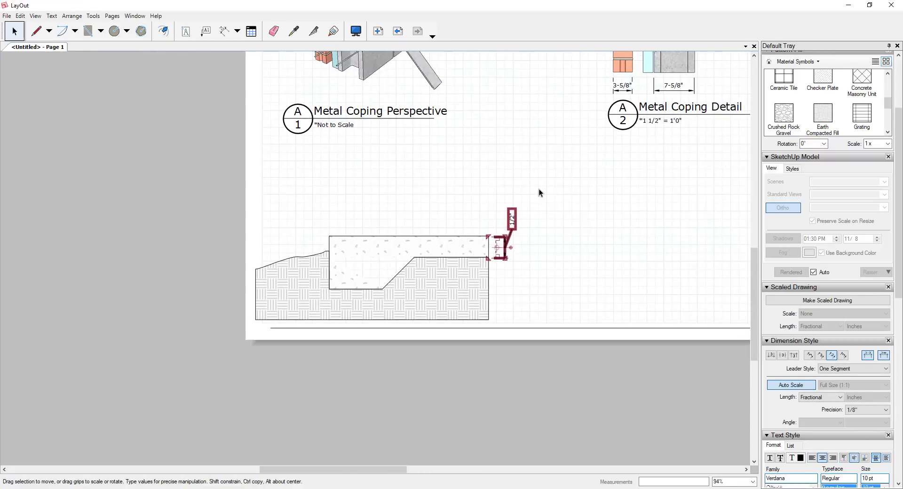
mouse_move(539, 191)
left_mouse_down()
mouse_move(327, 315)
mouse_move(263, 318)
left_mouse_up()
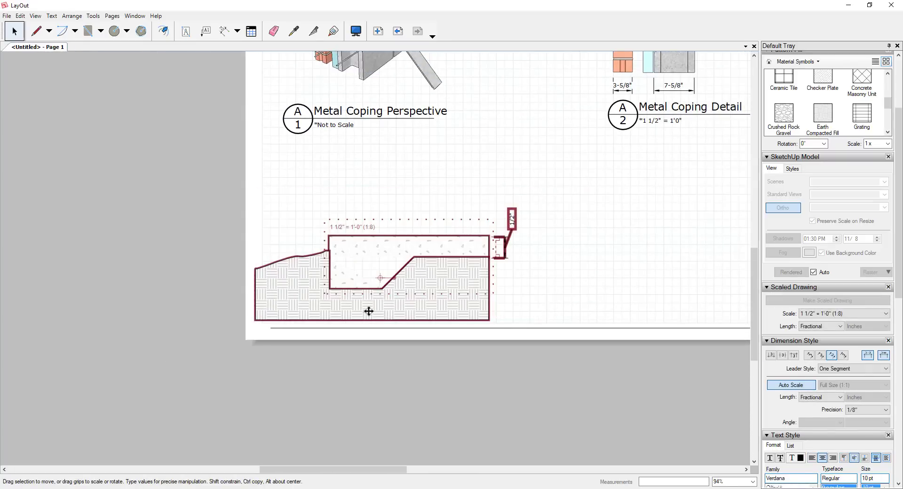
key("Up")
key("Up")
key("Up")
key("Up")
key("Up")
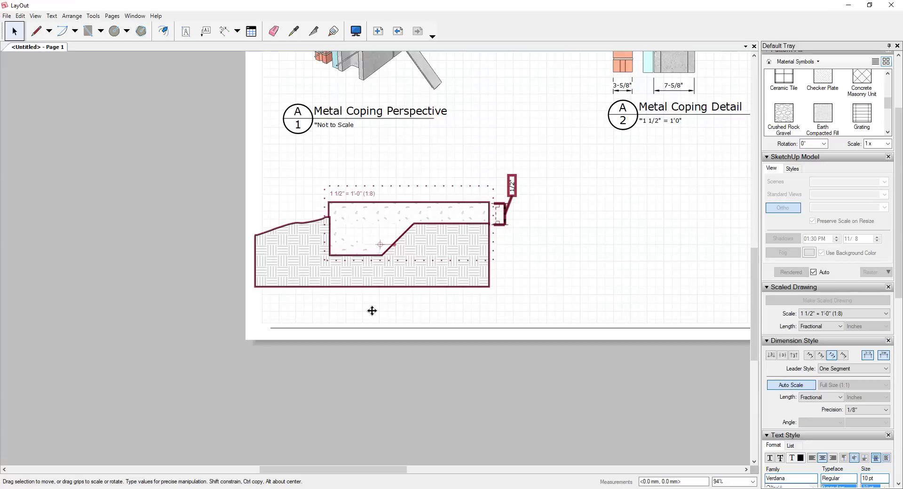
key("Up")
key("Up")
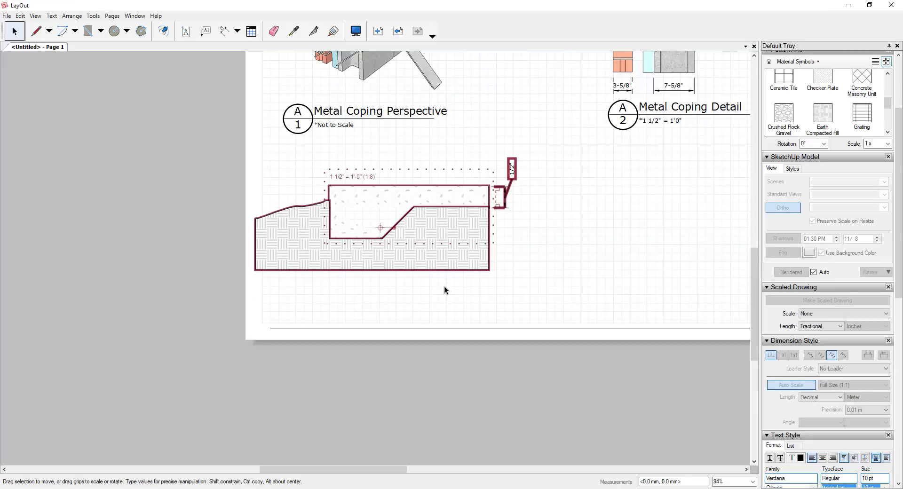
left_click(444, 286)
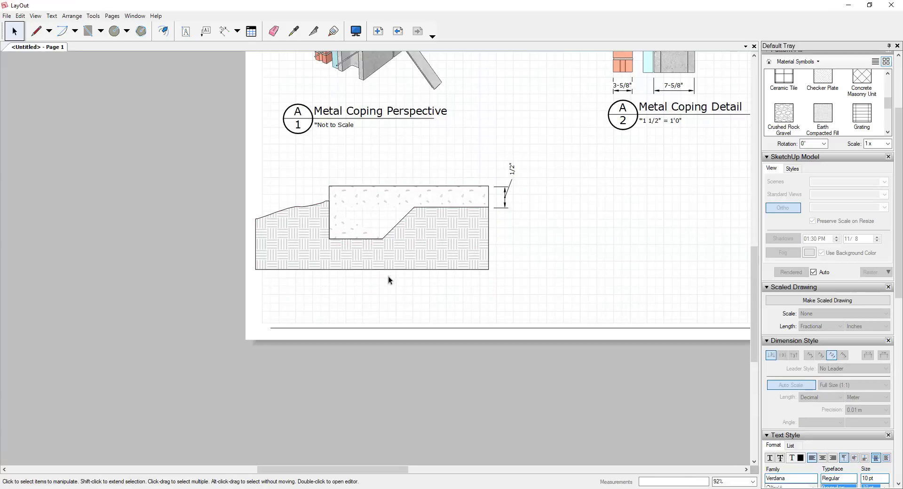
Place a copy of the Metal Coping Perspective title label beneath the slab-footing drawing.
scroll(388, 280, "down", 3)
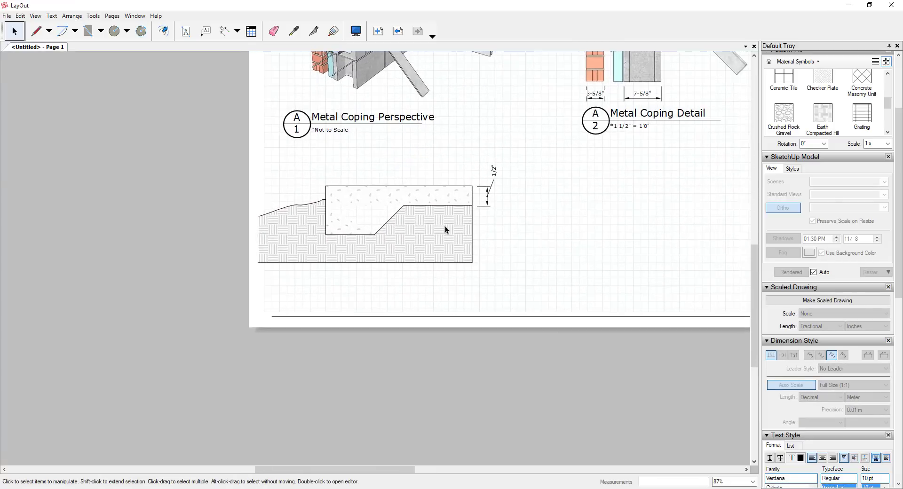
scroll(446, 229, "up", 2)
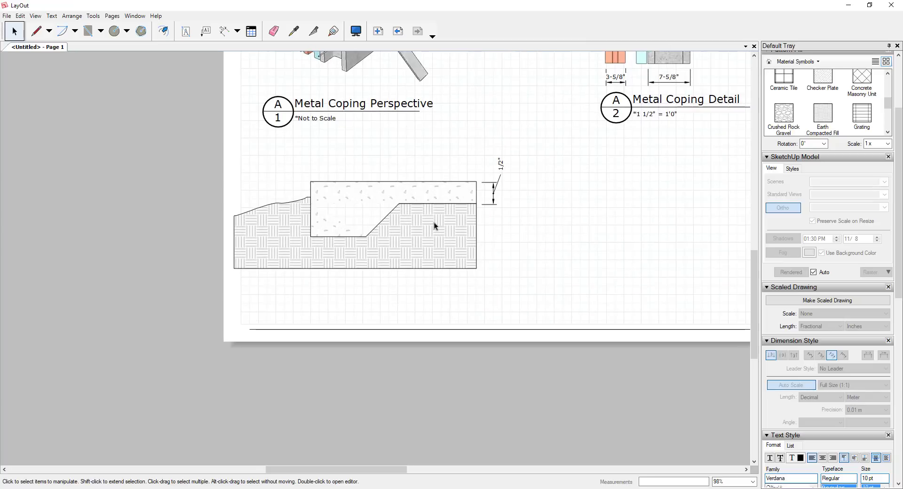
scroll(388, 229, "down", 6)
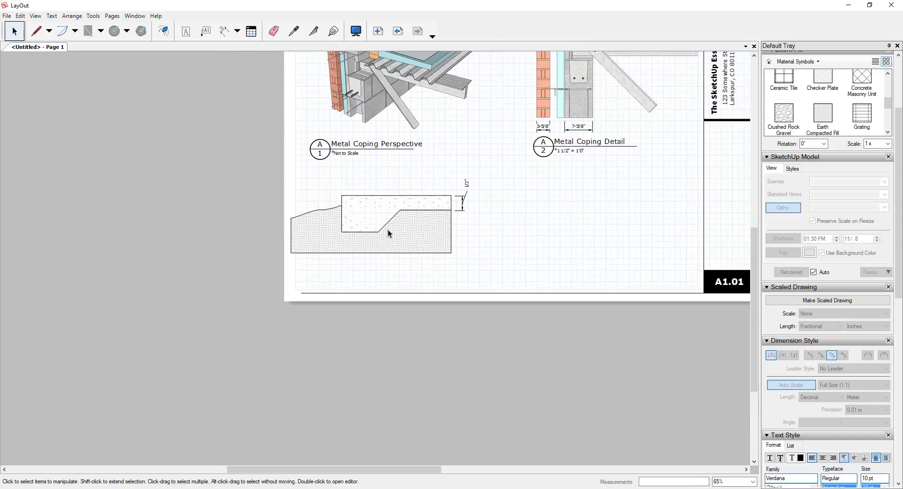
scroll(389, 231, "up", 1)
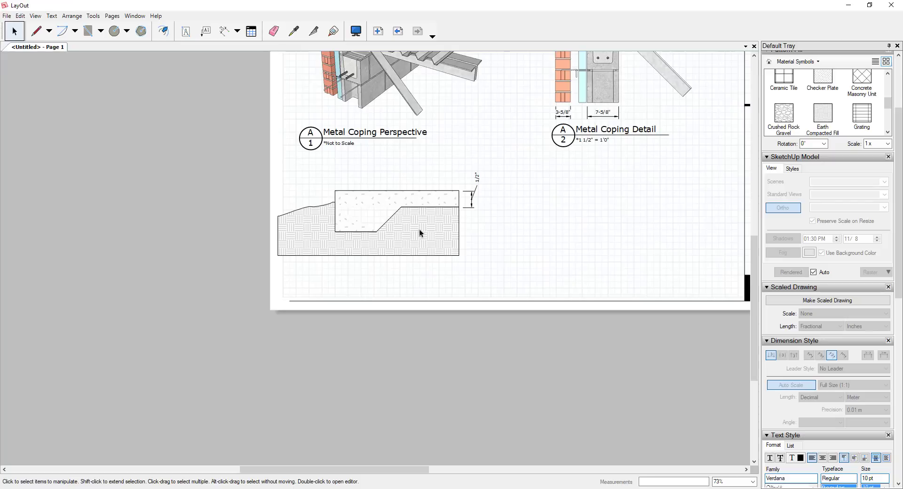
left_click(351, 135)
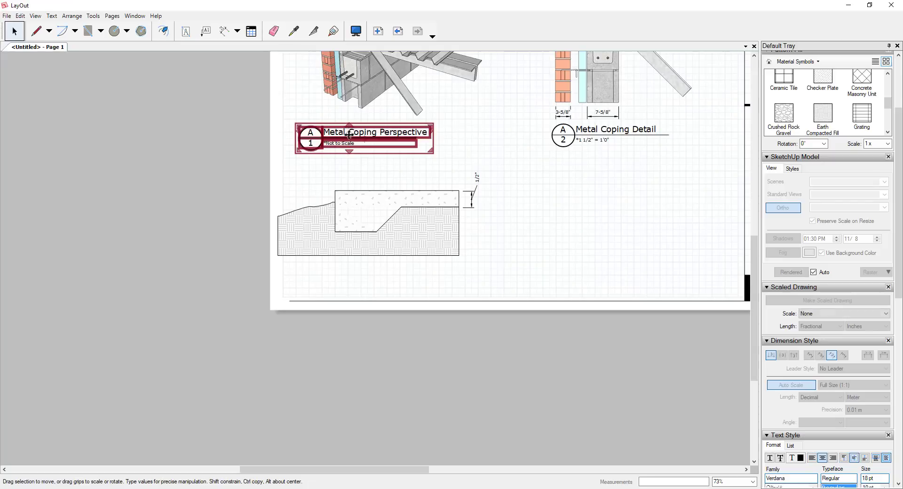
mouse_move(351, 135)
left_mouse_down()
mouse_move(369, 170)
mouse_move(368, 279)
left_mouse_up()
double_click(304, 281)
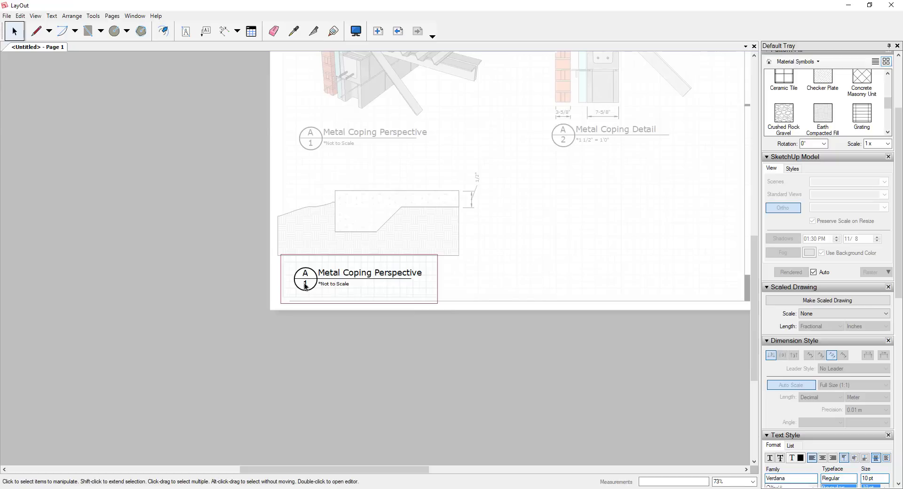
double_click(304, 280)
scroll(307, 288, "up", 3)
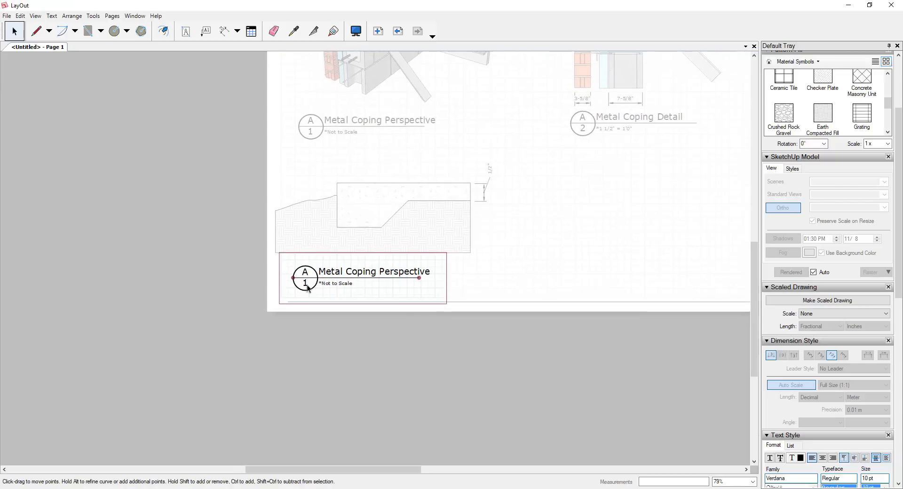
key("Escape")
left_click(507, 272)
Start outlining the block wall in the Metal Coping Detail from its upper left corner, around the base and up to the beam bearing.
scroll(357, 217, "down", 2)
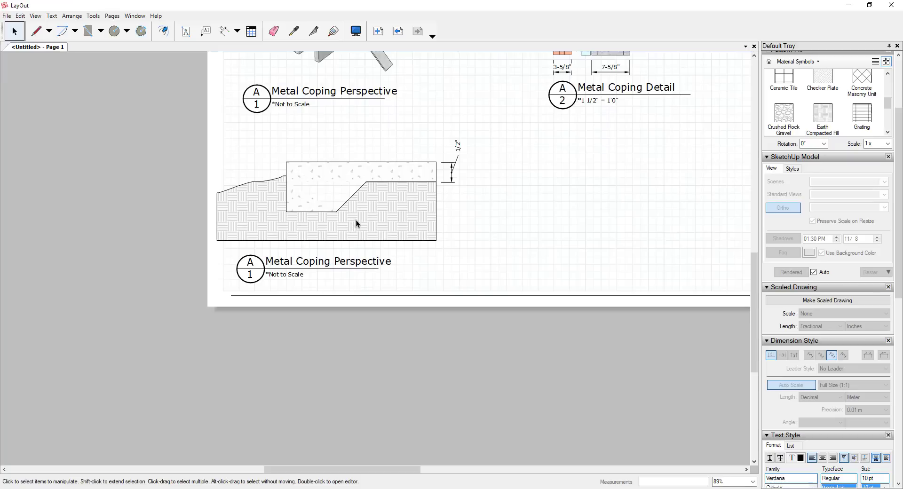
scroll(297, 264, "down", 3)
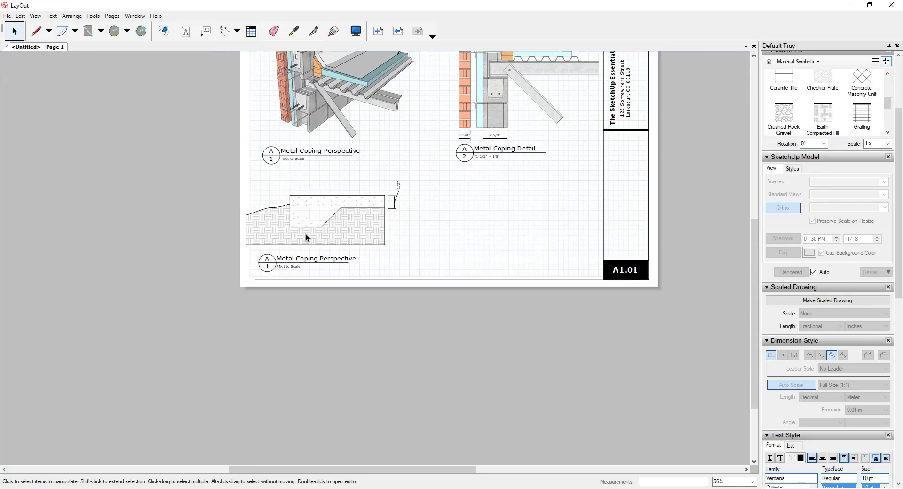
scroll(306, 234, "down", 1)
scroll(476, 102, "up", 5)
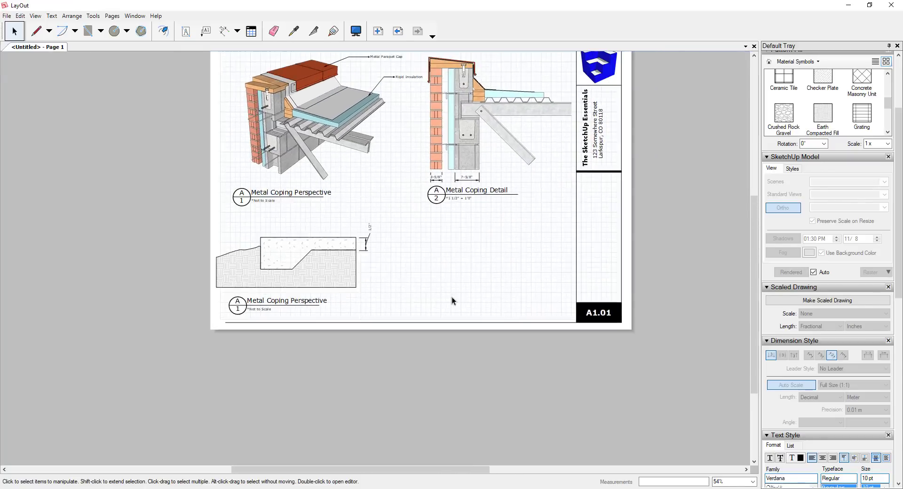
scroll(479, 103, "up", 2)
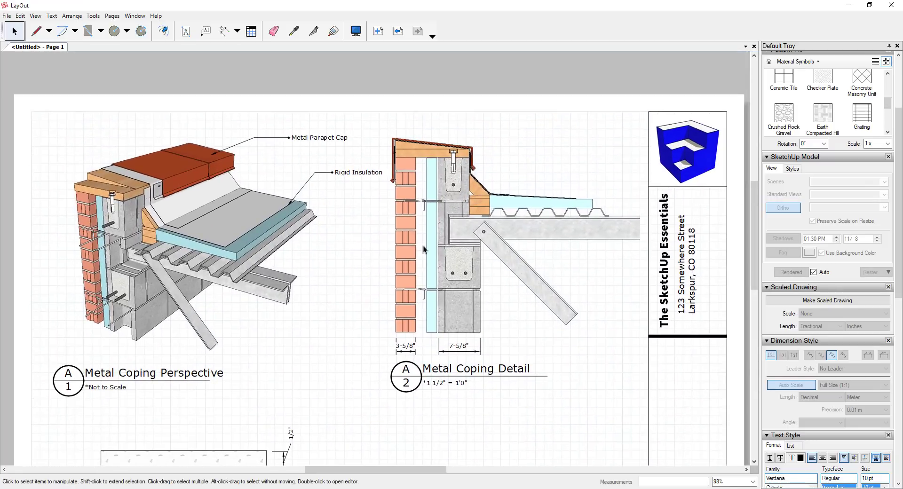
key("l")
scroll(443, 162, "up", 4)
left_click(439, 155)
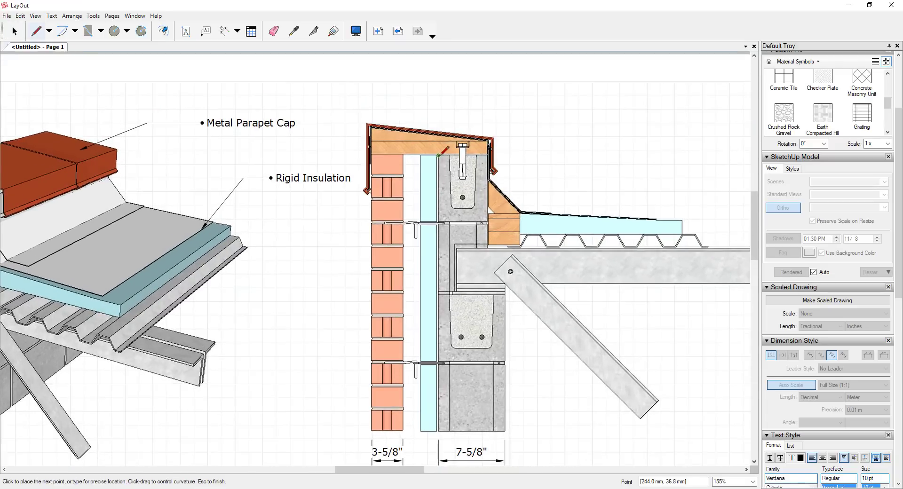
left_click(438, 431)
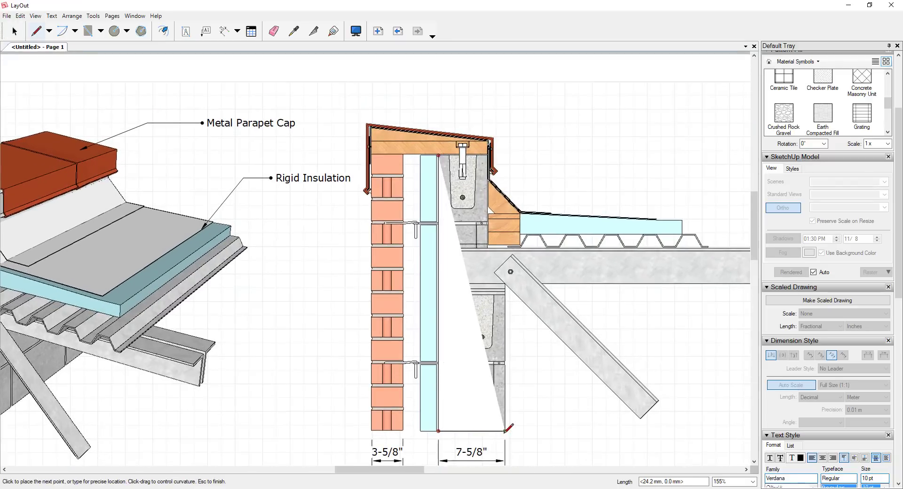
left_click(505, 430)
left_click(505, 294)
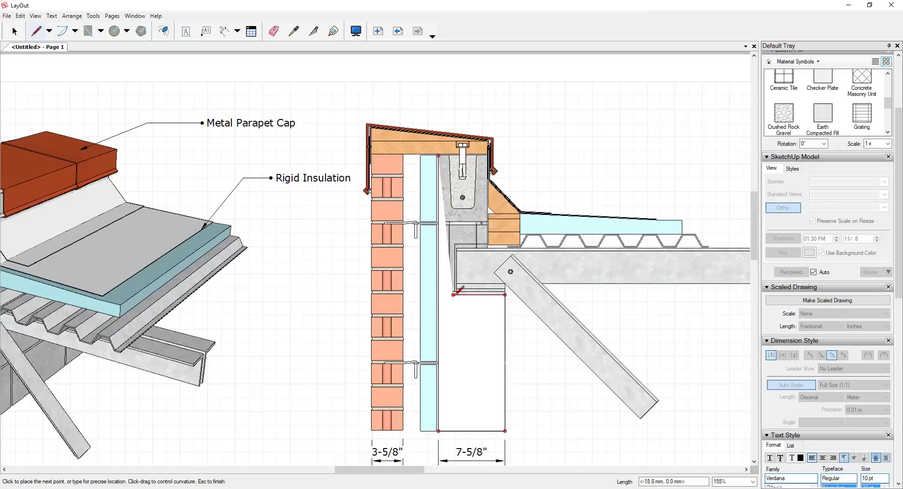
Continue the wall outline around the beam's end and close it up to the underside of the wood coping.
left_click(454, 294)
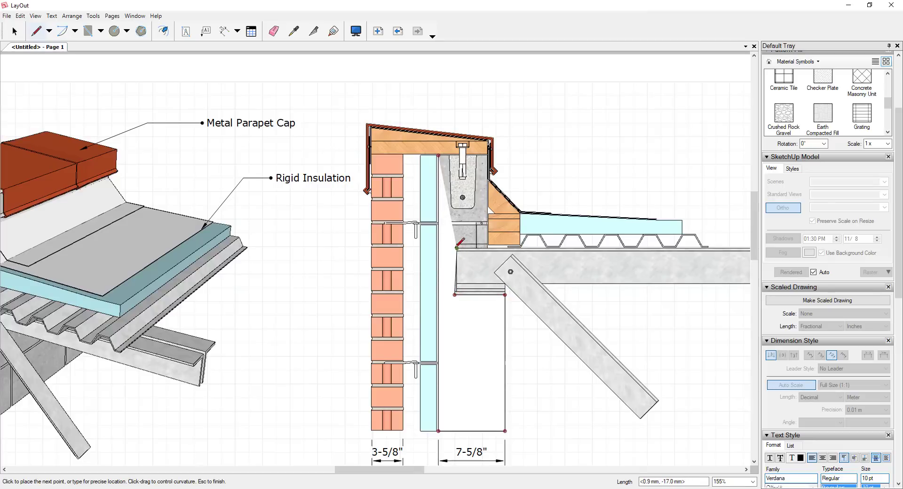
scroll(456, 248, "up", 5)
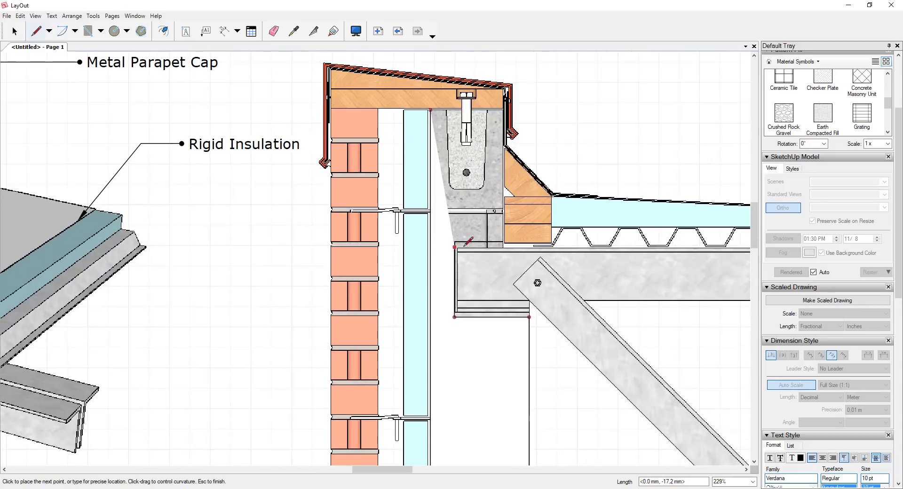
left_click(455, 247)
scroll(503, 245, "up", 2)
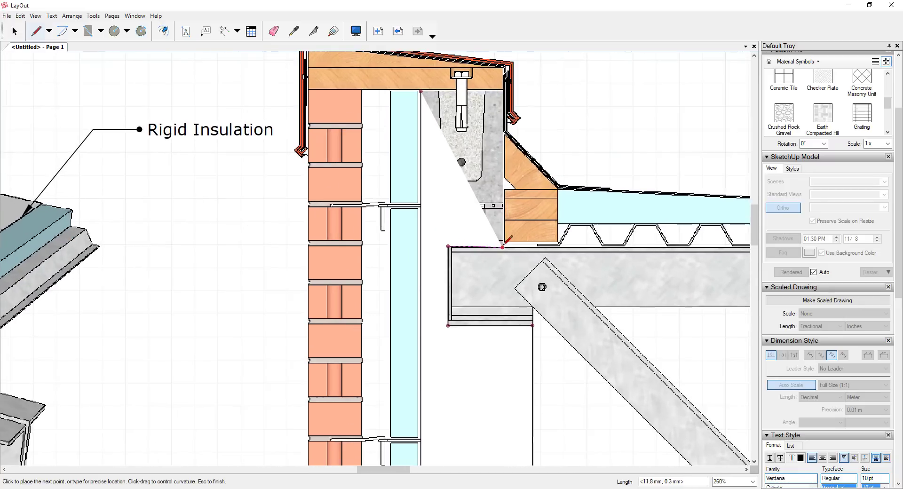
double_click(504, 245)
key("space")
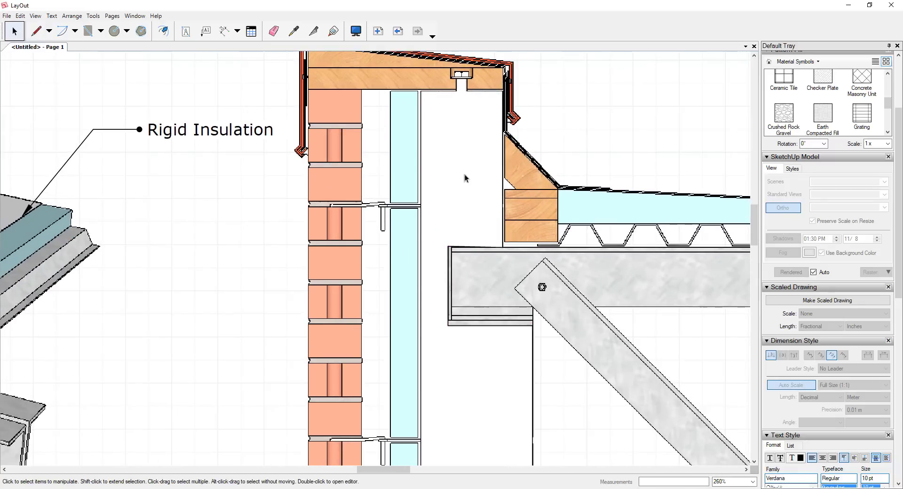
Fill the block wall shape with the Concrete Masonry Unit pattern from Material Symbols.
scroll(465, 171, "down", 7)
left_click(460, 162)
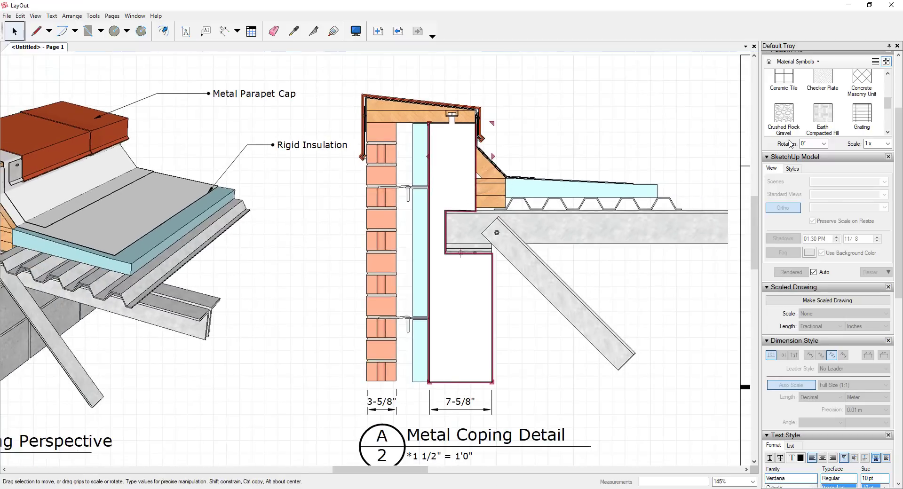
left_click(863, 79)
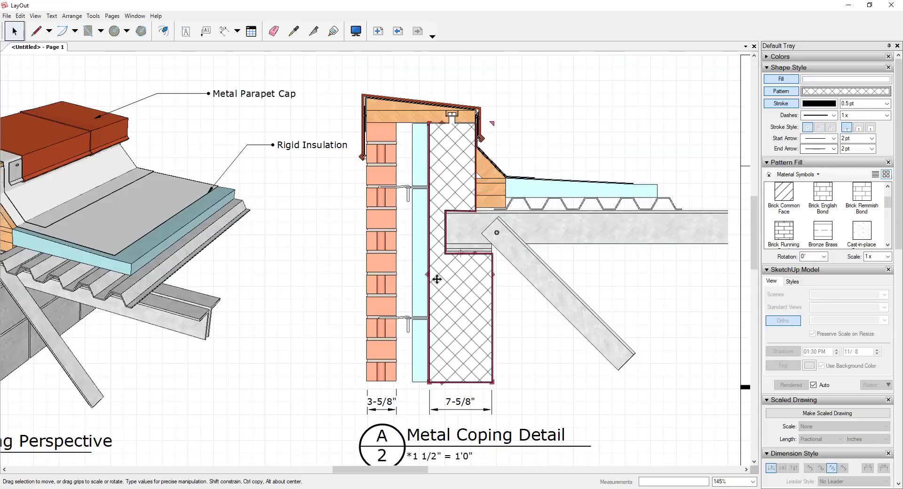
scroll(435, 312, "down", 1)
scroll(435, 312, "down", 3)
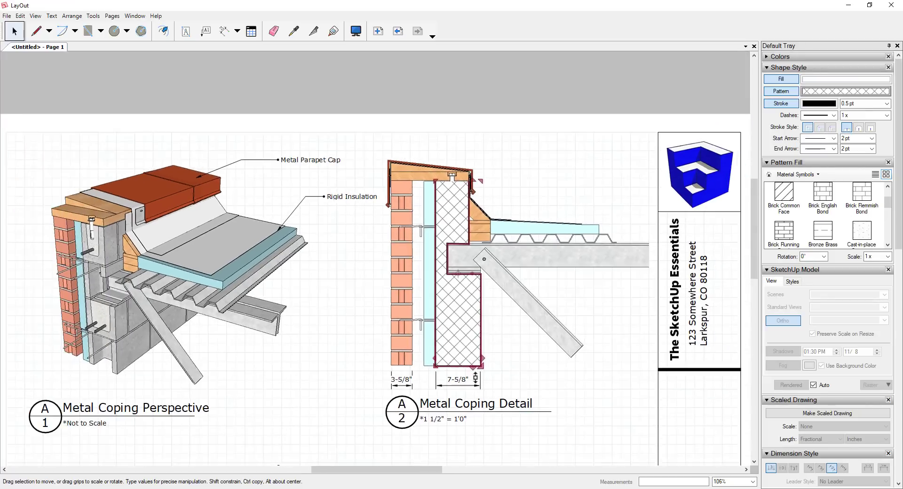
left_click(524, 354)
Select the pattern-filled block wall shape in the Metal Coping Detail.
scroll(477, 329, "up", 3)
scroll(477, 330, "up", 1)
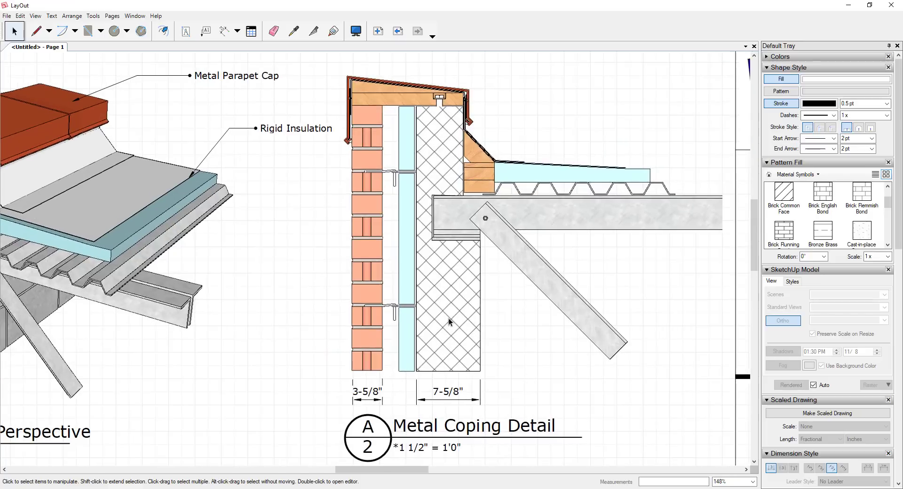
left_click(449, 318)
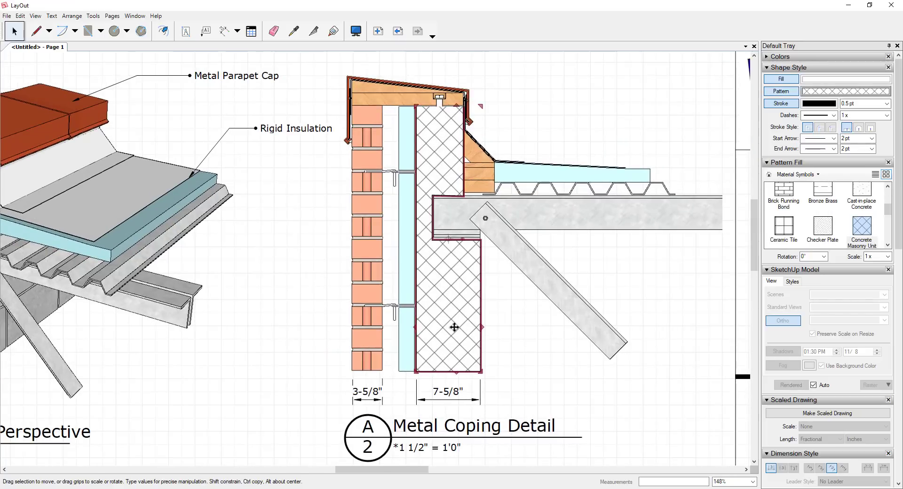
scroll(456, 336, "down", 5)
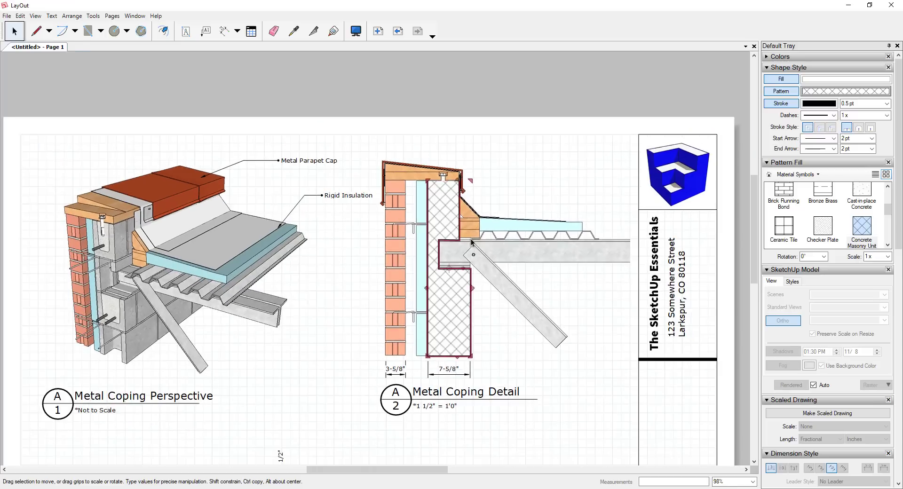